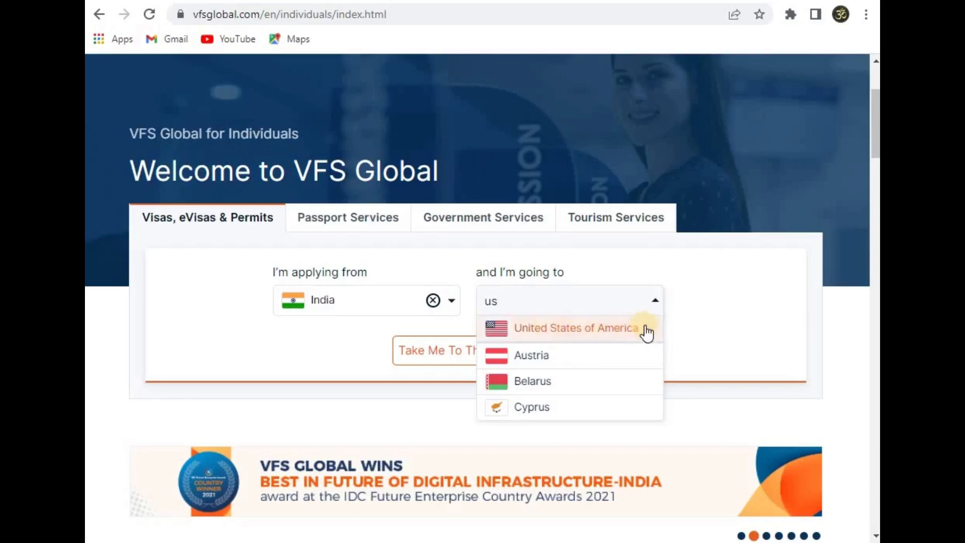
Choose United States of America as the destination and go to the US visa website for India.
left_click(622, 334)
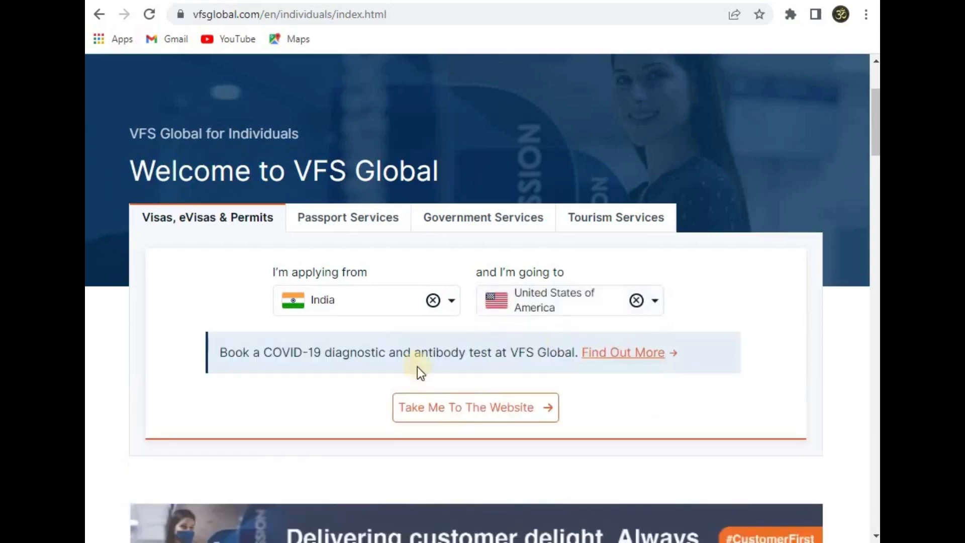
left_click(505, 409)
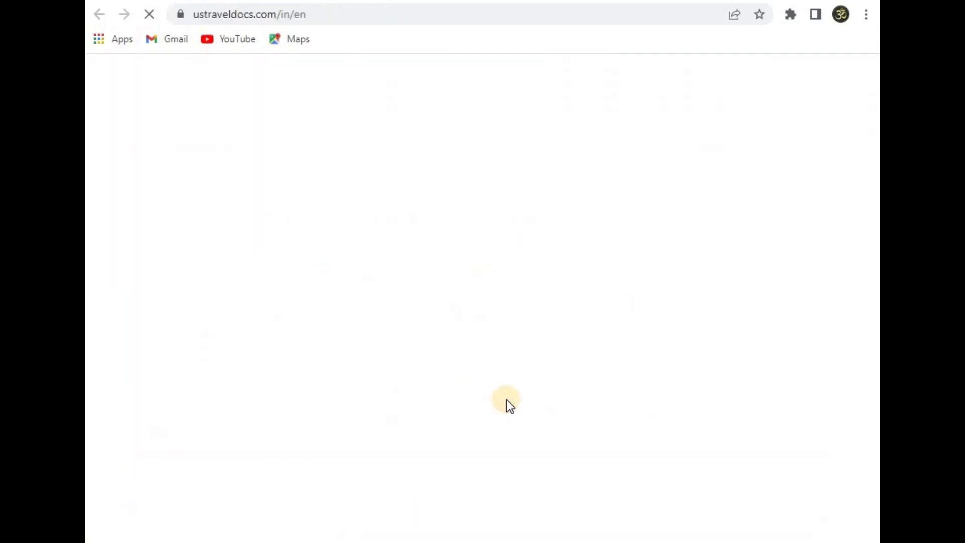
Open the Nonimmigrant Visa section and dismiss the important notices popup.
scroll(555, 232, "down", 2)
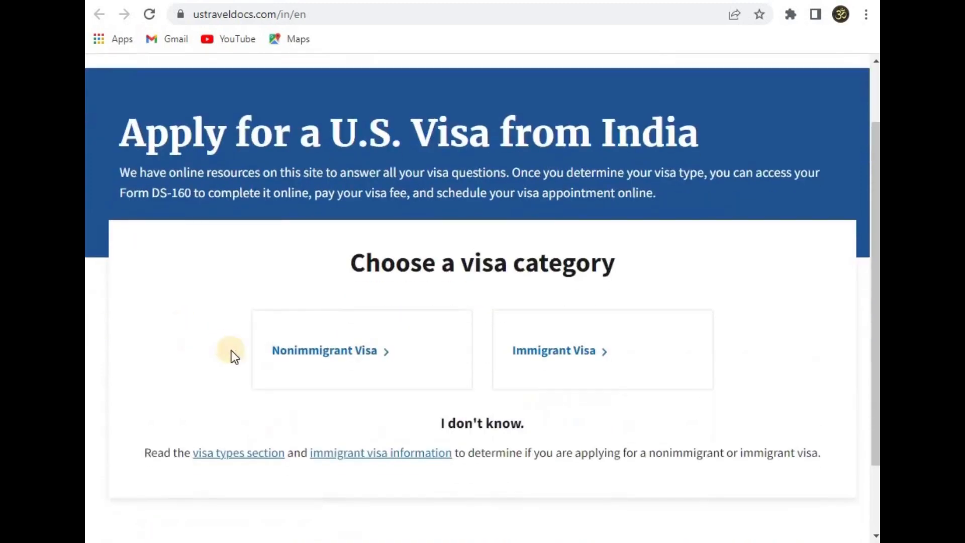
left_click(344, 358)
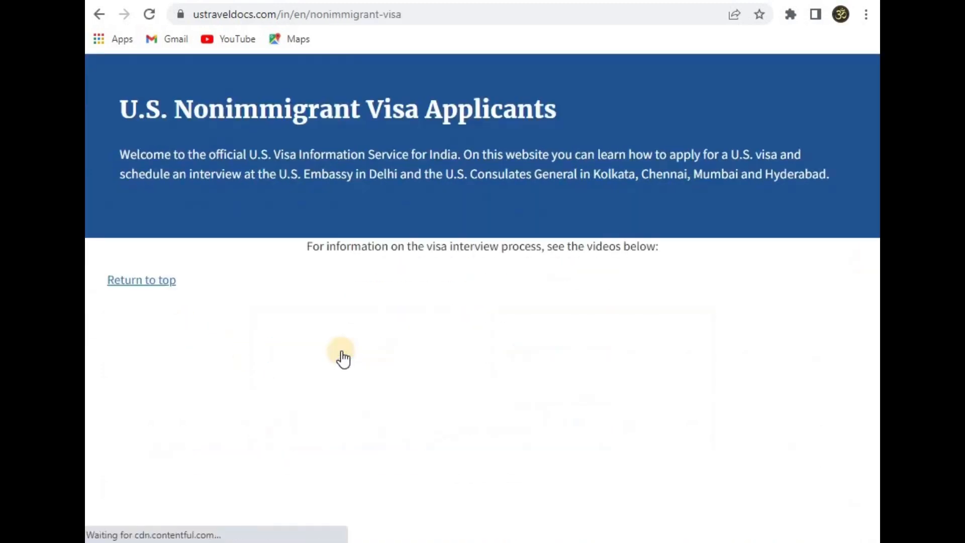
left_click(478, 459)
Open Step 2 'Complete your application' and follow its link to the online DS-160 form.
scroll(384, 306, "down", 10)
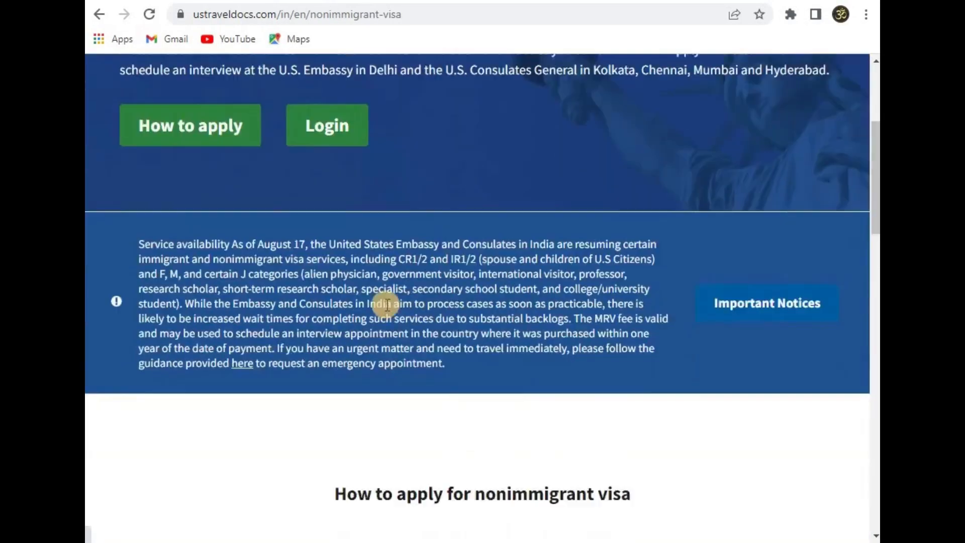
scroll(278, 354, "up", 2)
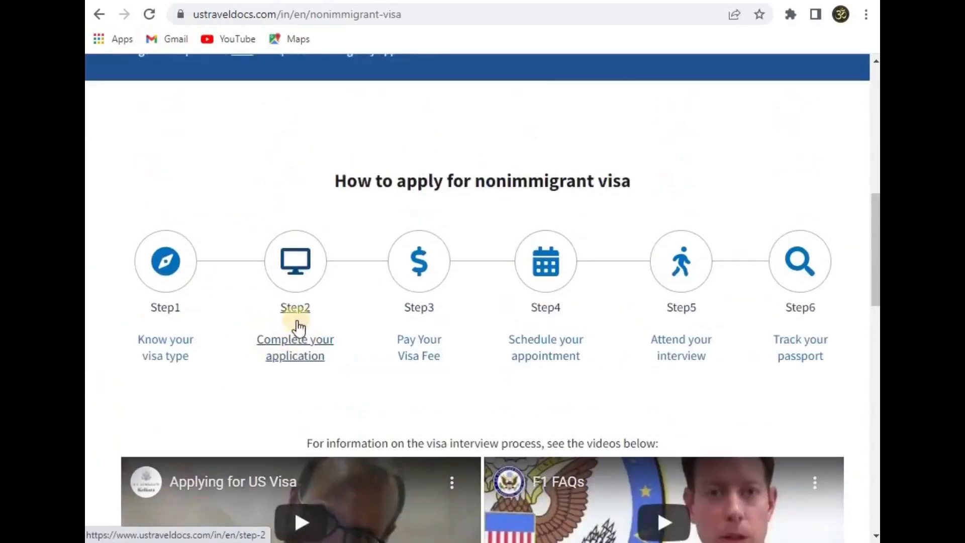
left_click(304, 345)
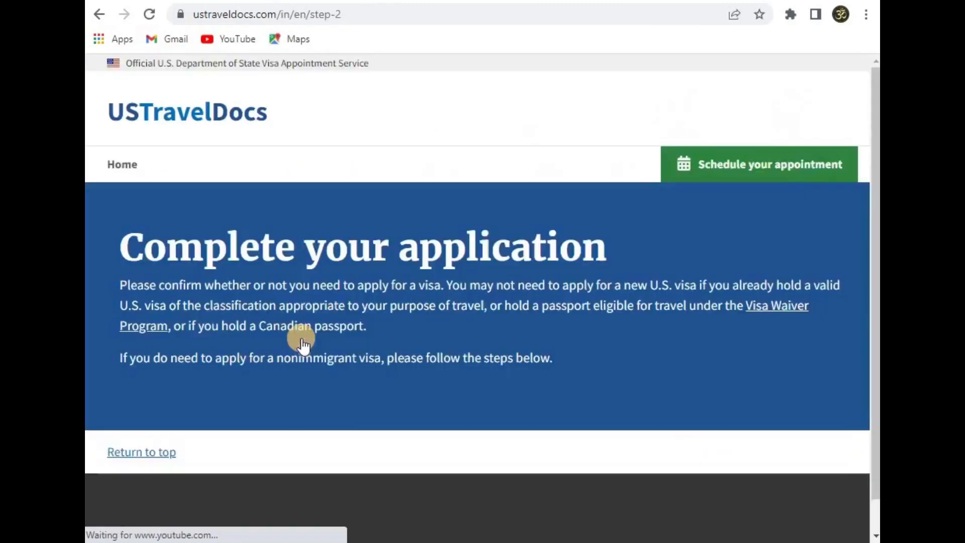
scroll(413, 297, "down", 5)
scroll(412, 294, "down", 4)
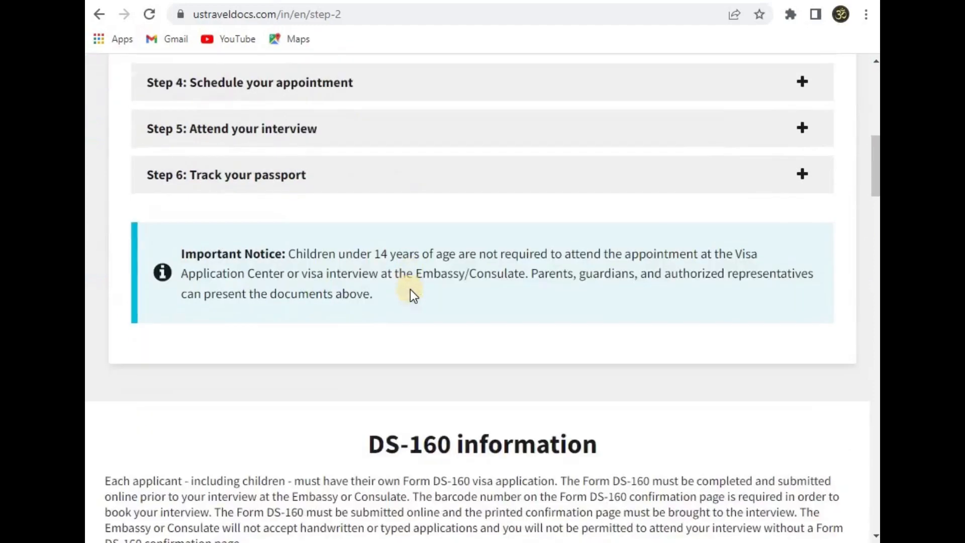
scroll(410, 287, "down", 15)
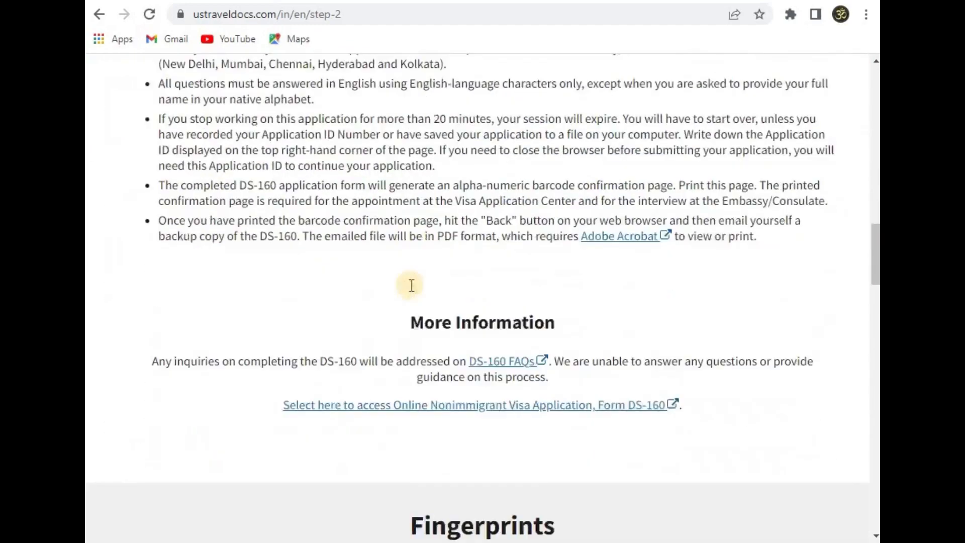
scroll(414, 291, "down", 3)
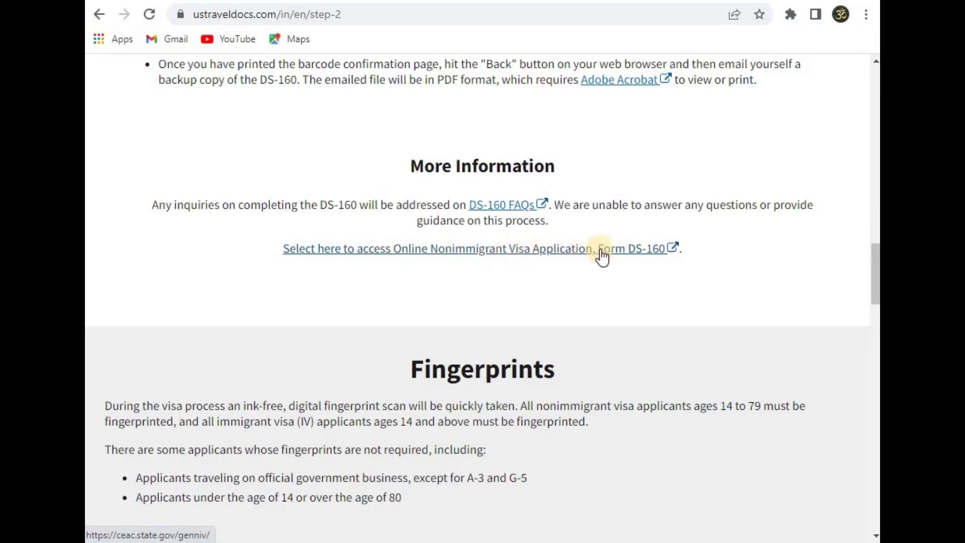
left_click(621, 255)
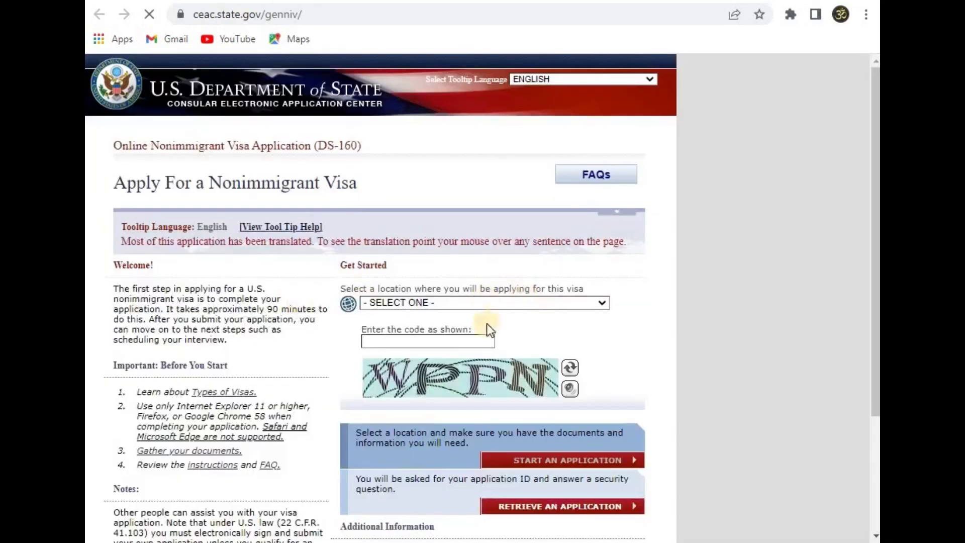
Set the application location to INDIA, NEW DELHI.
left_click(411, 302)
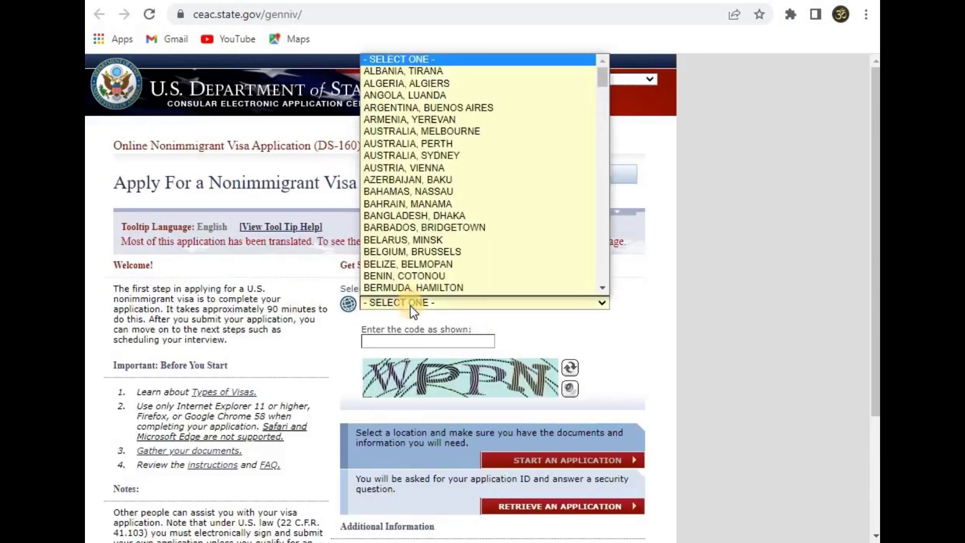
type("india")
key("Down")
key("Down")
key("Down")
key("Down")
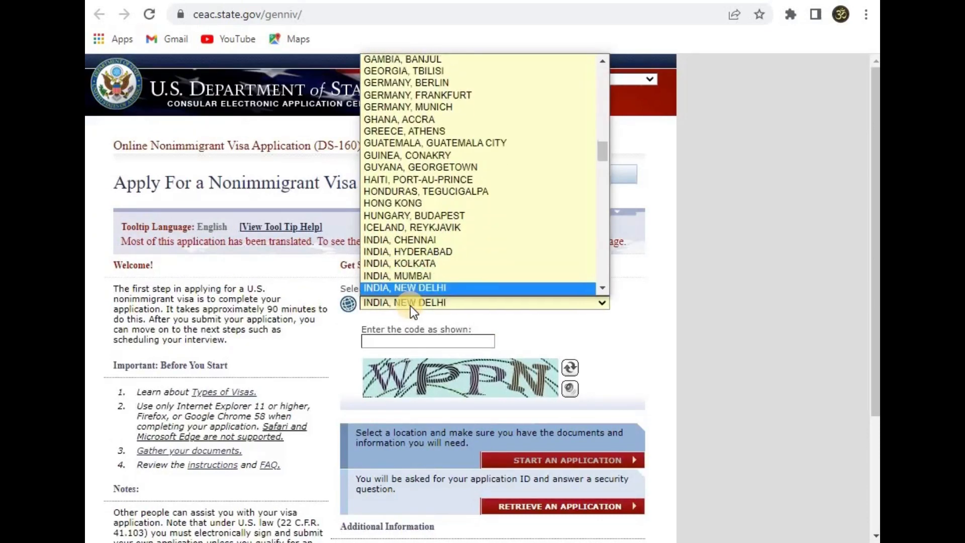
key("Return")
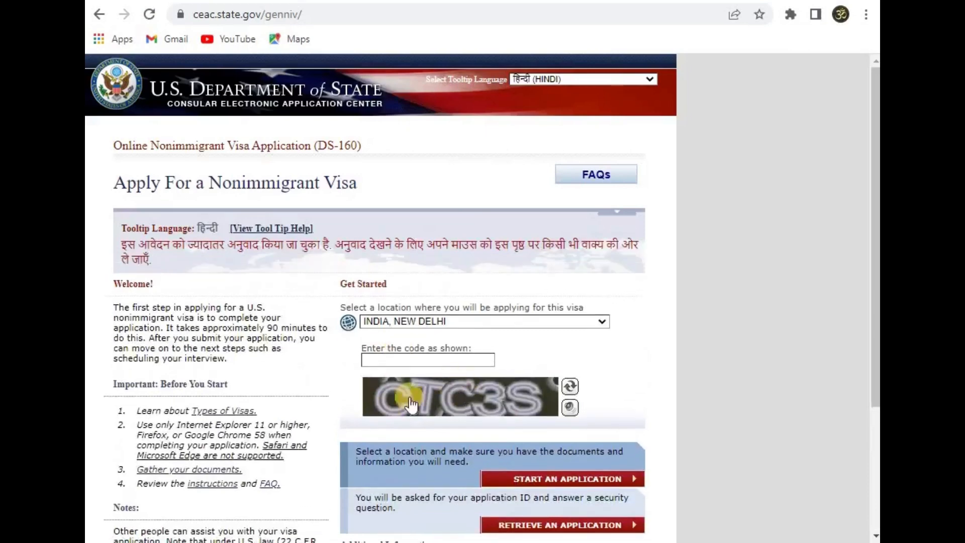
Enter the captcha code CTC3S and start a new DS-160 application.
left_click(410, 360)
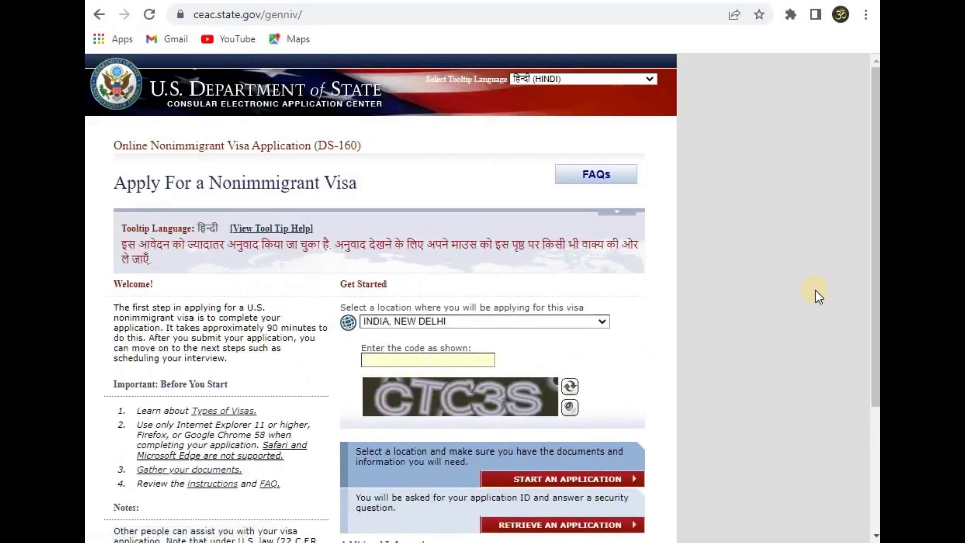
type("CTC3S")
scroll(816, 291, "down", 3)
left_click(617, 300)
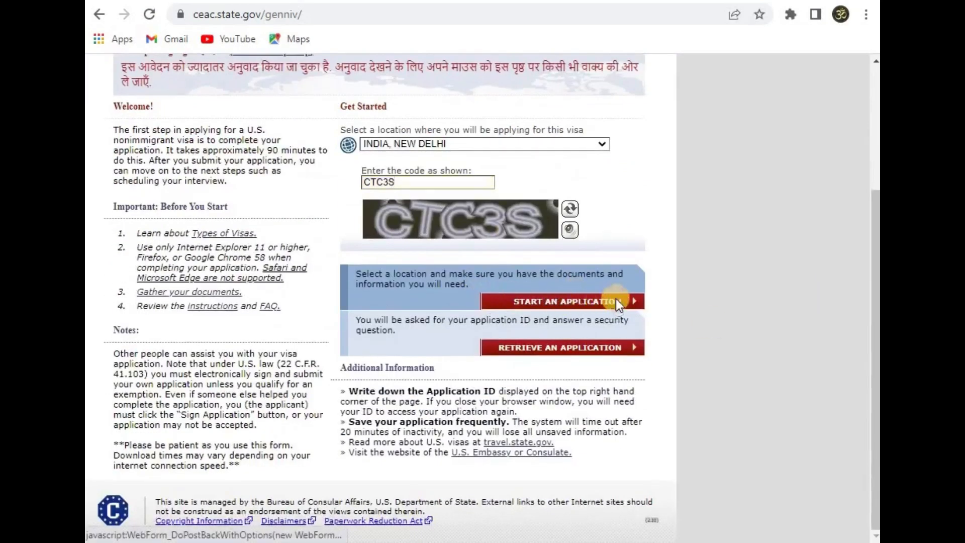
Agree to the privacy and security terms and select the Application ID text.
scroll(517, 241, "down", 8)
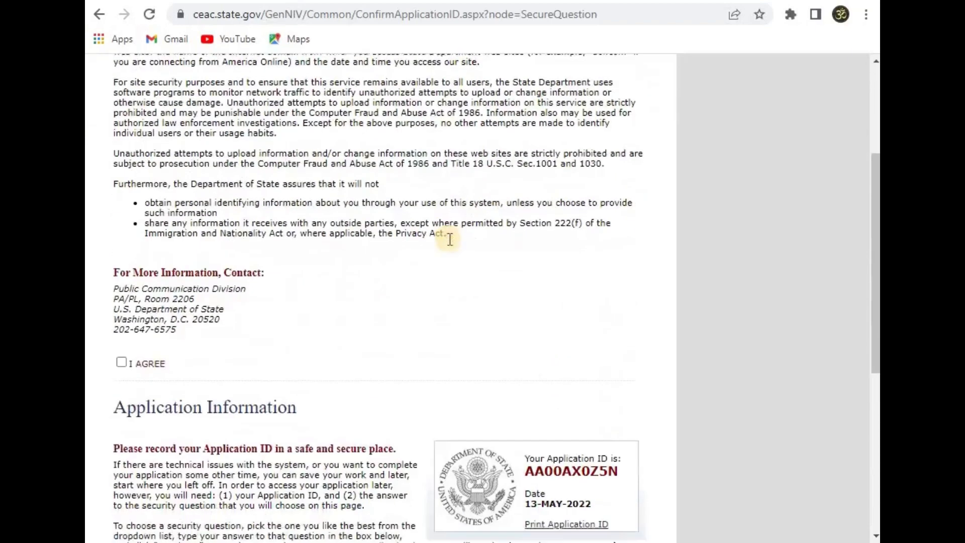
left_click(125, 165)
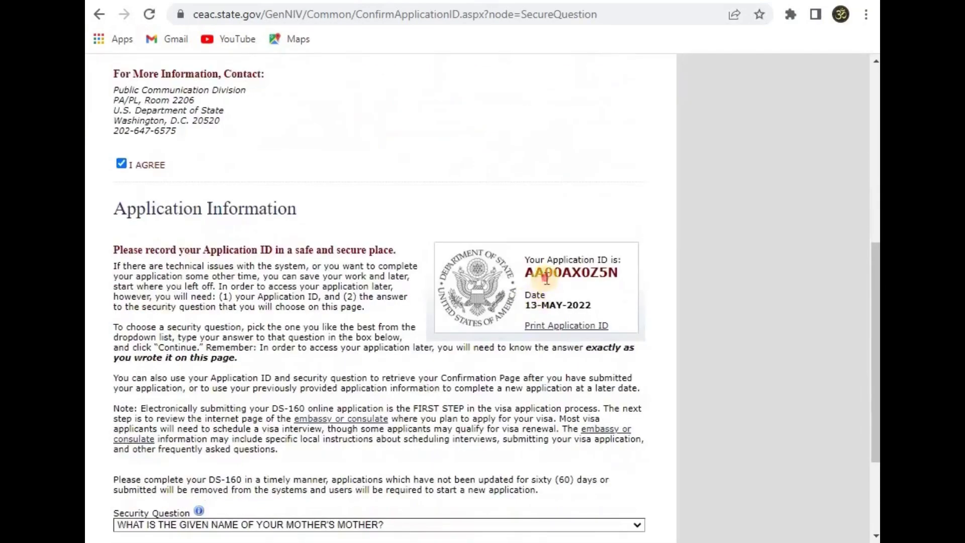
double_click(547, 276)
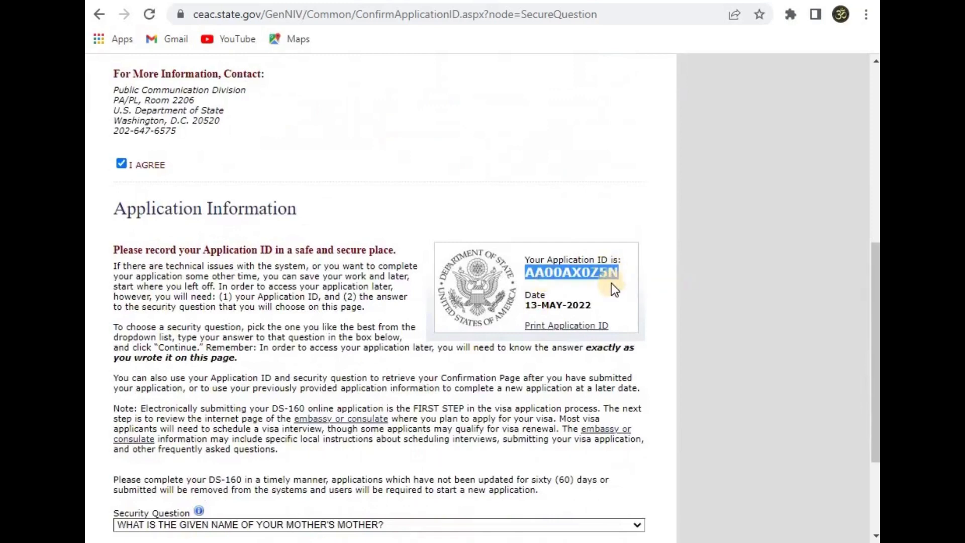
scroll(614, 289, "down", 3)
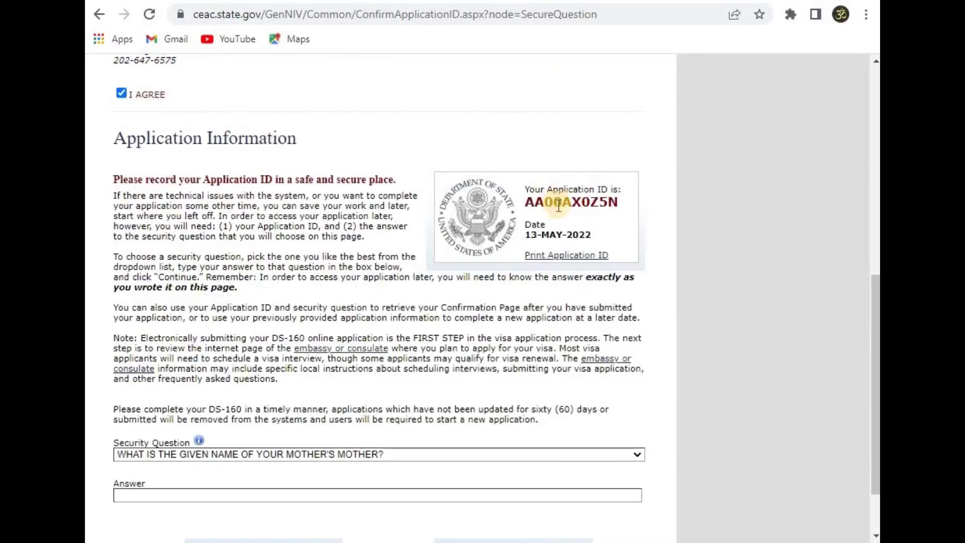
double_click(559, 205)
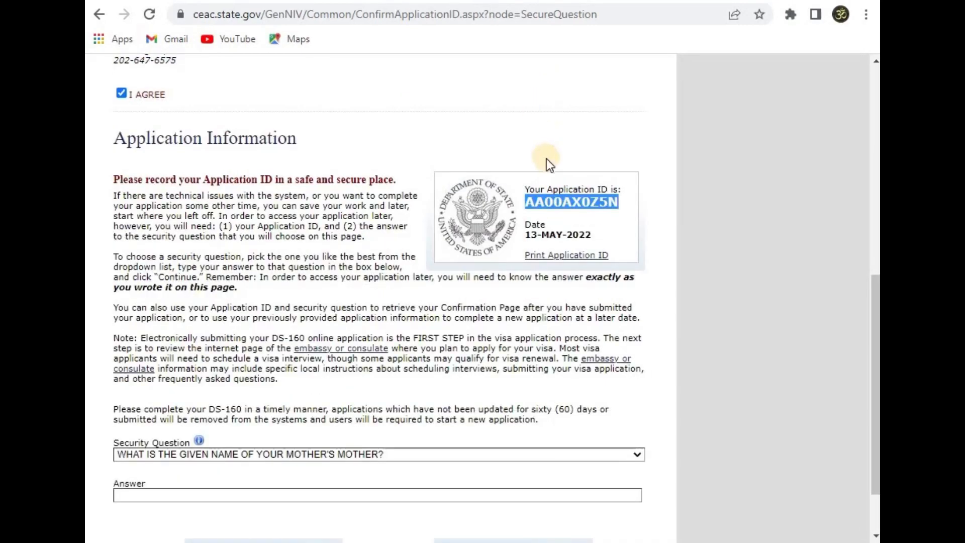
left_click(550, 182)
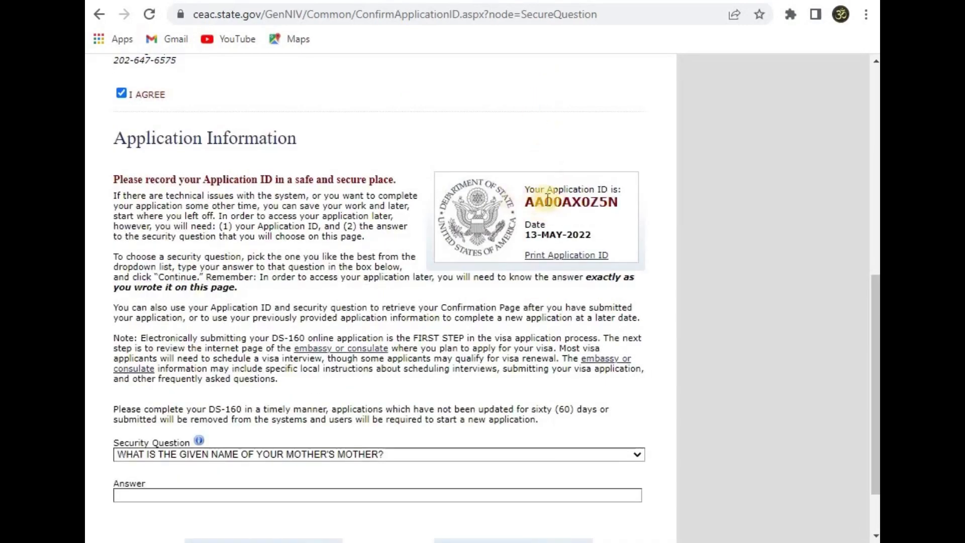
double_click(548, 203)
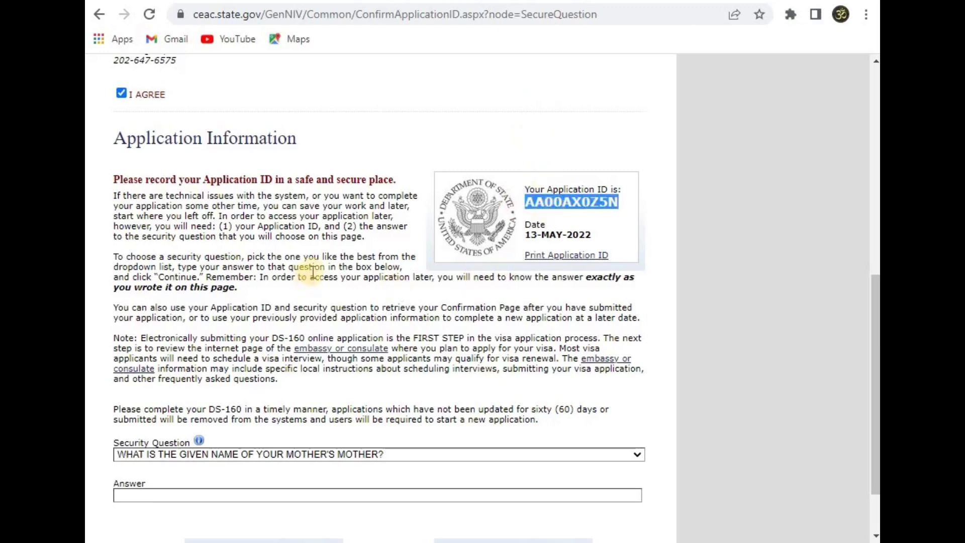
scroll(117, 369, "down", 2)
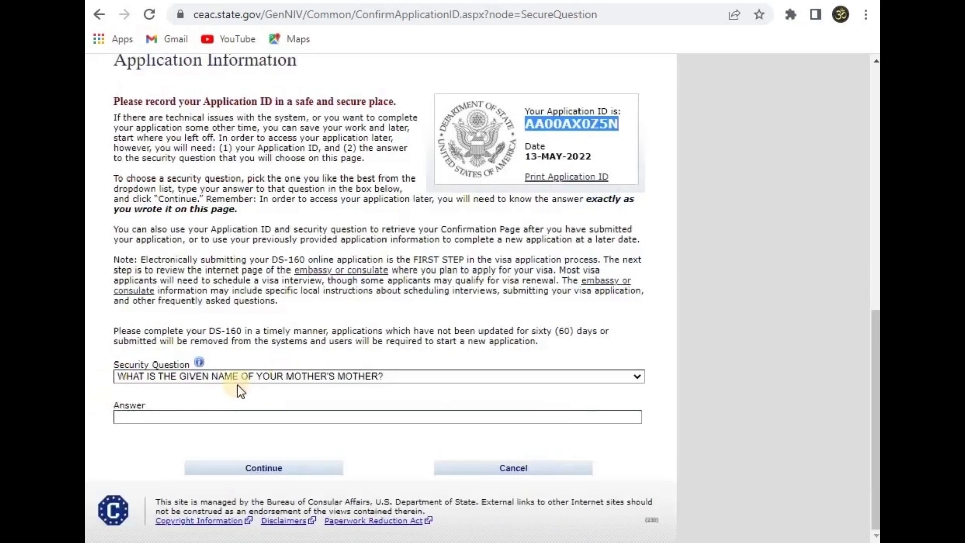
left_click(342, 375)
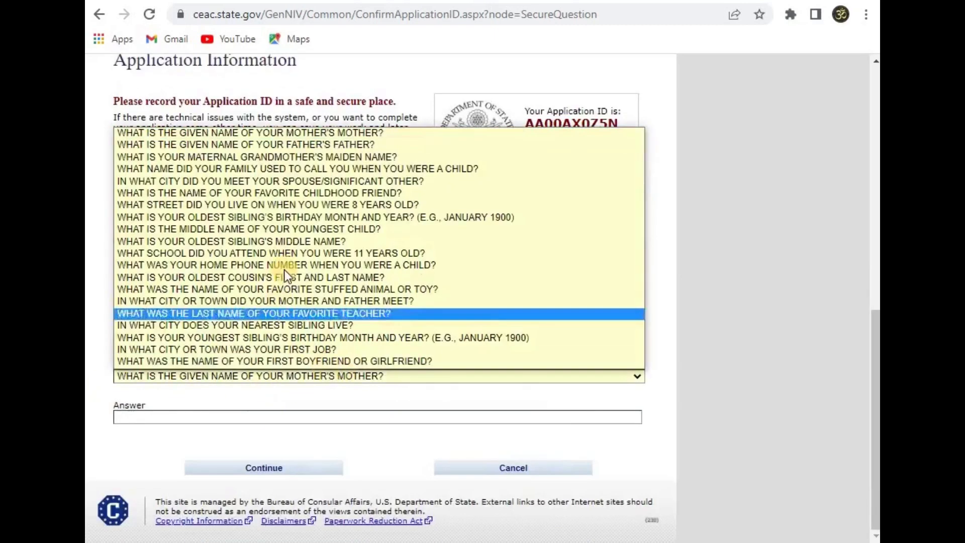
left_click(206, 338)
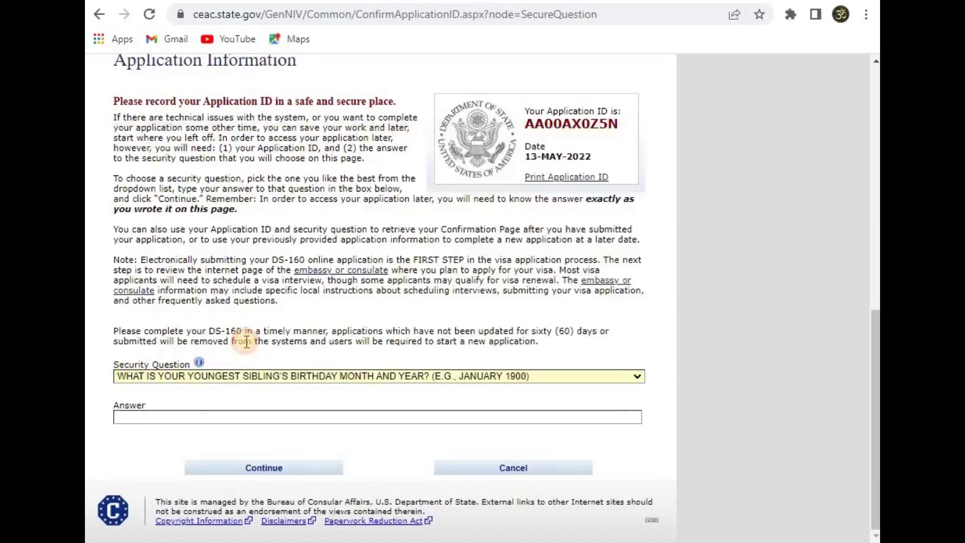
left_click(212, 376)
left_click(181, 351)
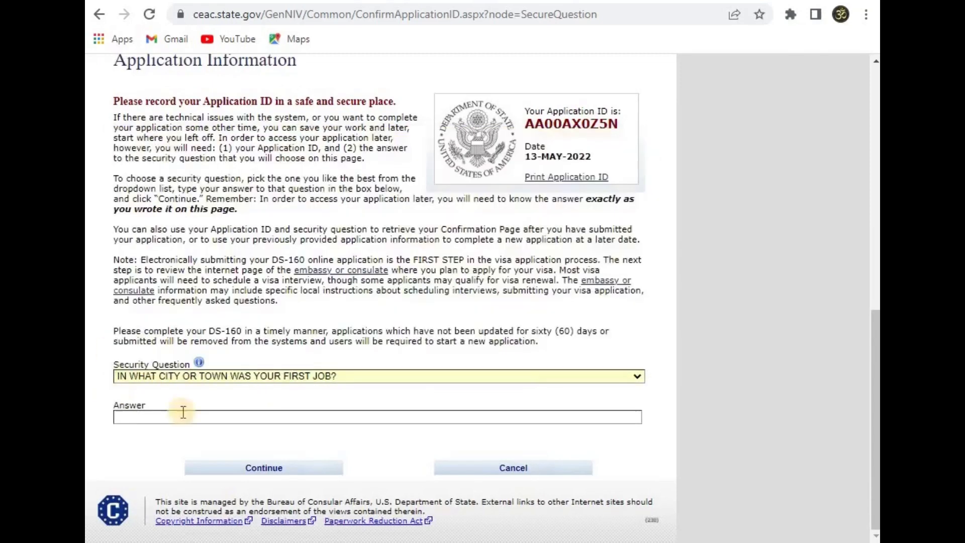
left_click(156, 412)
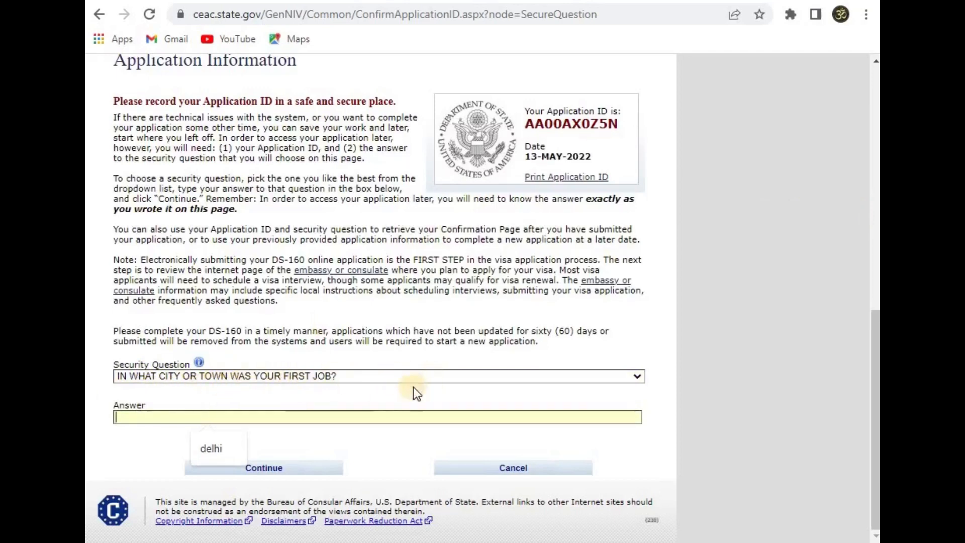
type("DELHI")
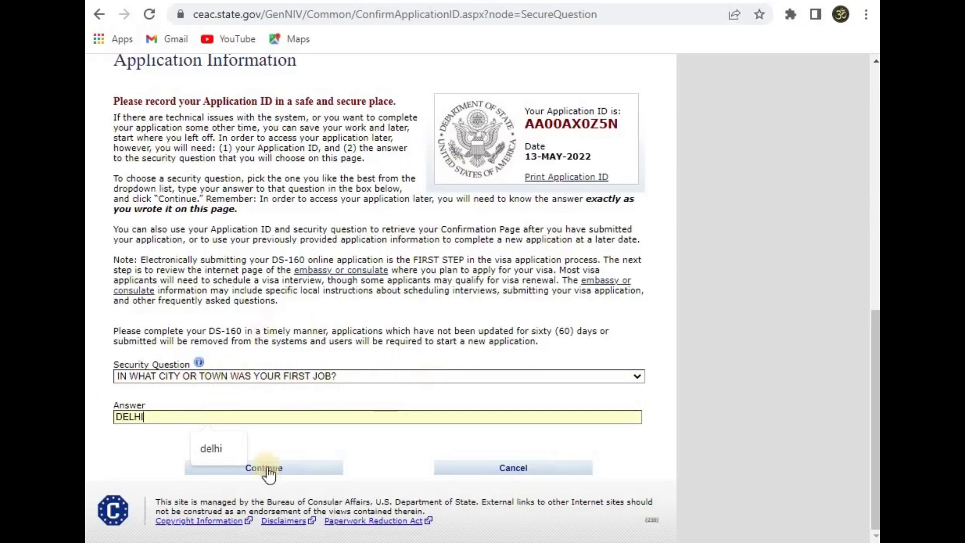
left_click(296, 465)
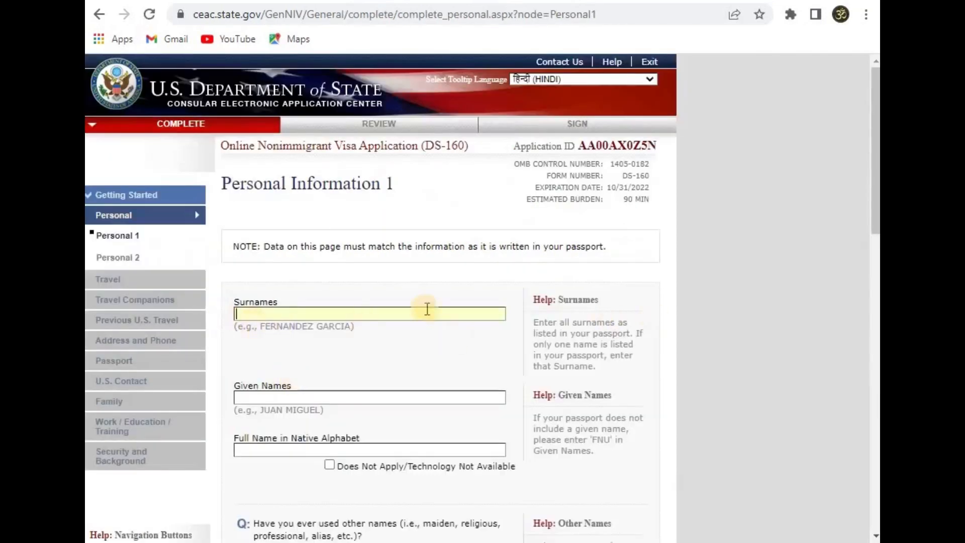
Mark the native-alphabet full name as Does Not Apply and answer No to other names used.
scroll(756, 266, "down", 3)
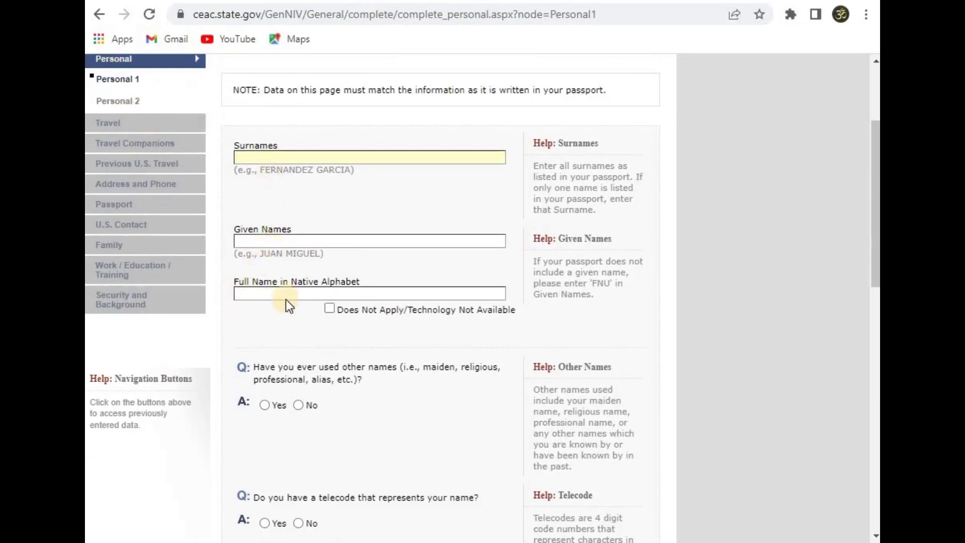
left_click(329, 308)
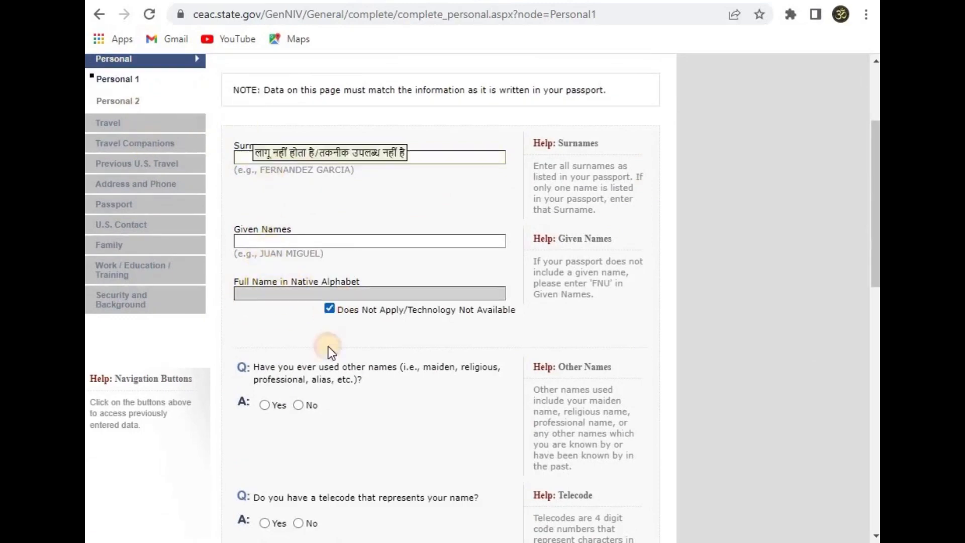
scroll(290, 236, "down", 3)
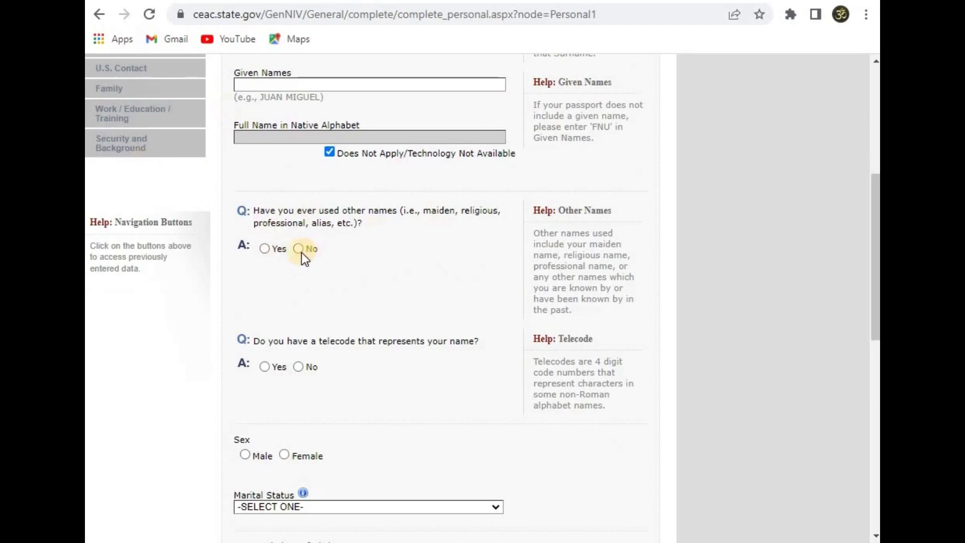
left_click(299, 249)
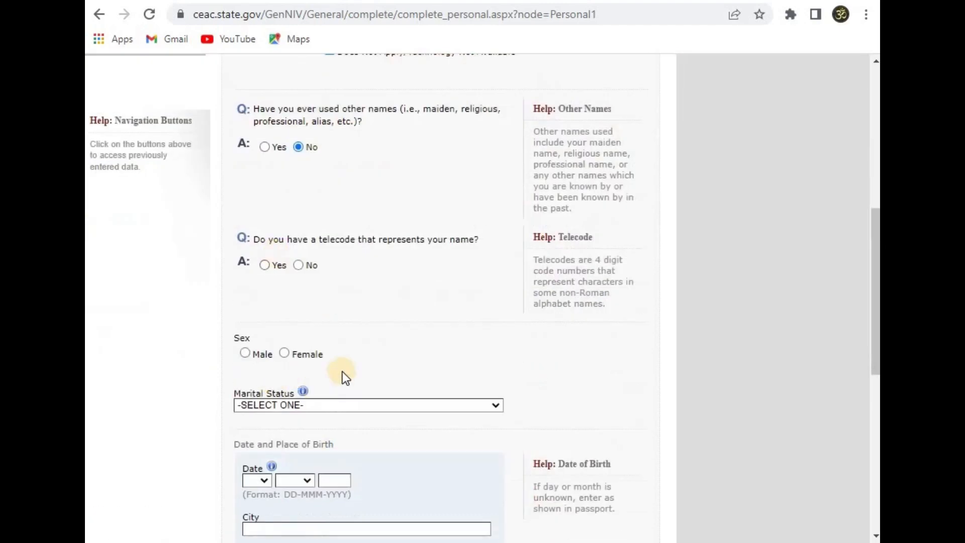
scroll(308, 217, "down", 3)
scroll(312, 234, "up", 1)
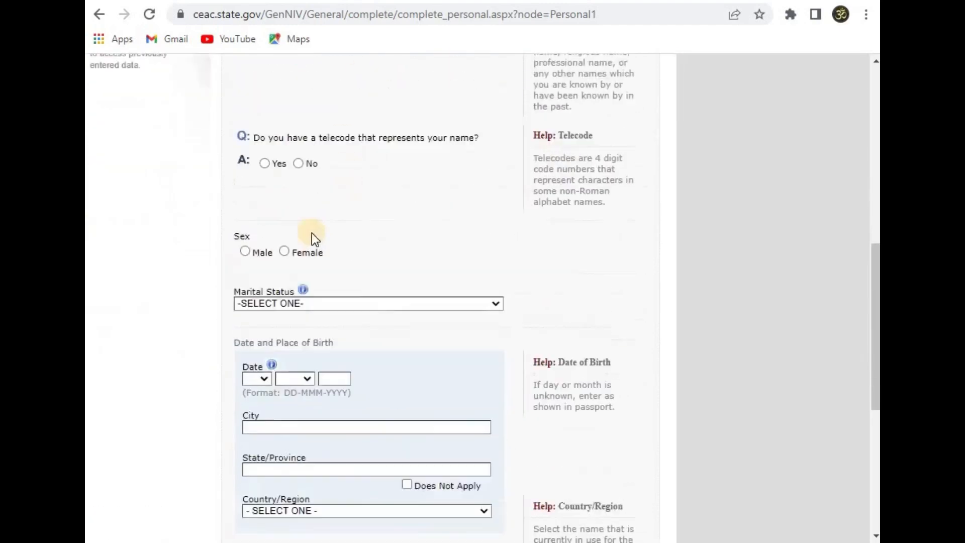
scroll(312, 233, "up", 2)
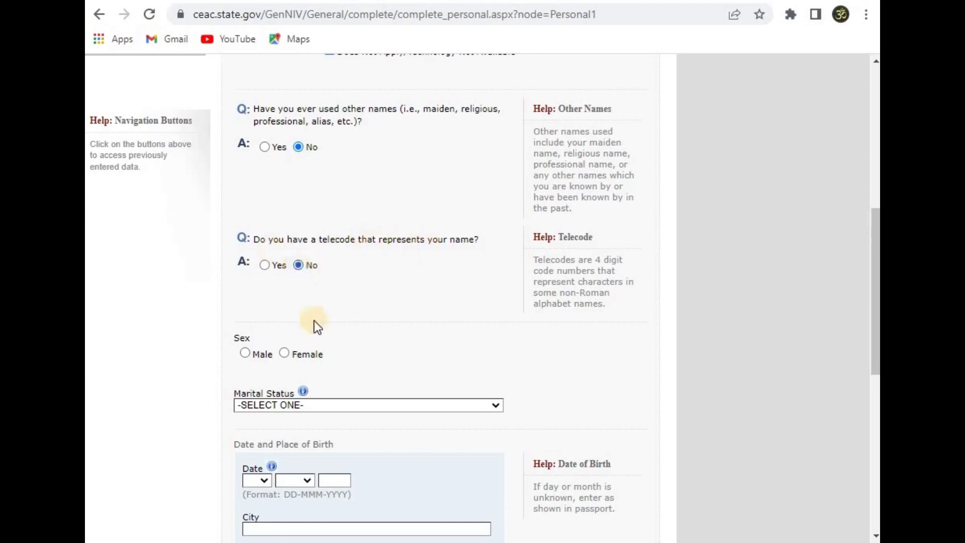
scroll(317, 332, "up", 5)
scroll(302, 327, "down", 6)
Set sex to Male and marital status to SINGLE.
left_click(245, 314)
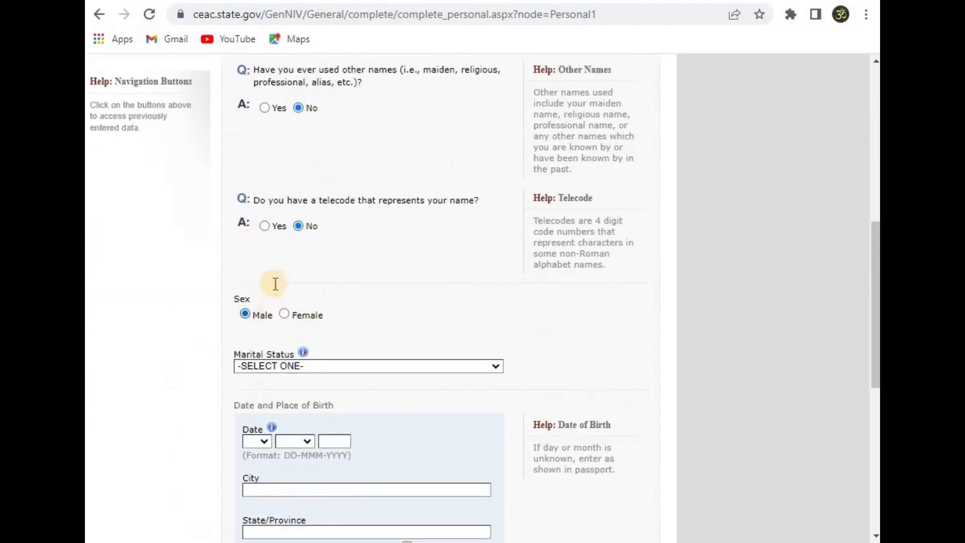
scroll(276, 284, "down", 3)
left_click(259, 210)
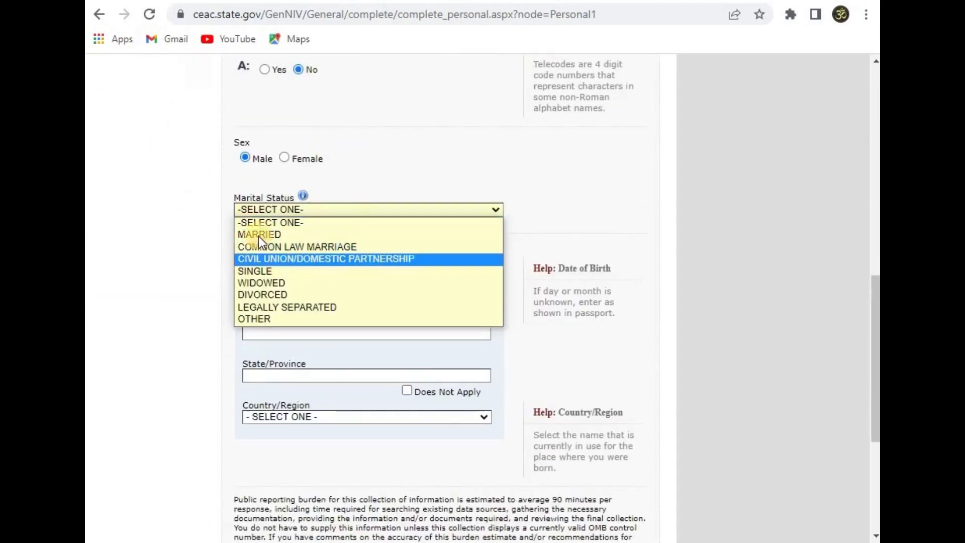
left_click(258, 274)
scroll(259, 236, "down", 3)
scroll(258, 237, "up", 2)
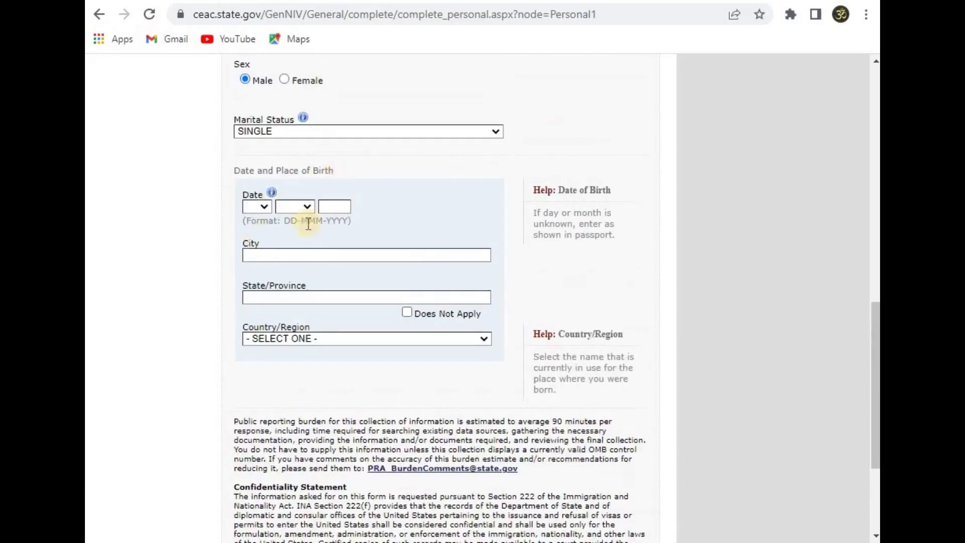
Check the birth day and birth country choices without changing the birth day.
left_click(263, 209)
left_click(231, 212)
left_click(317, 340)
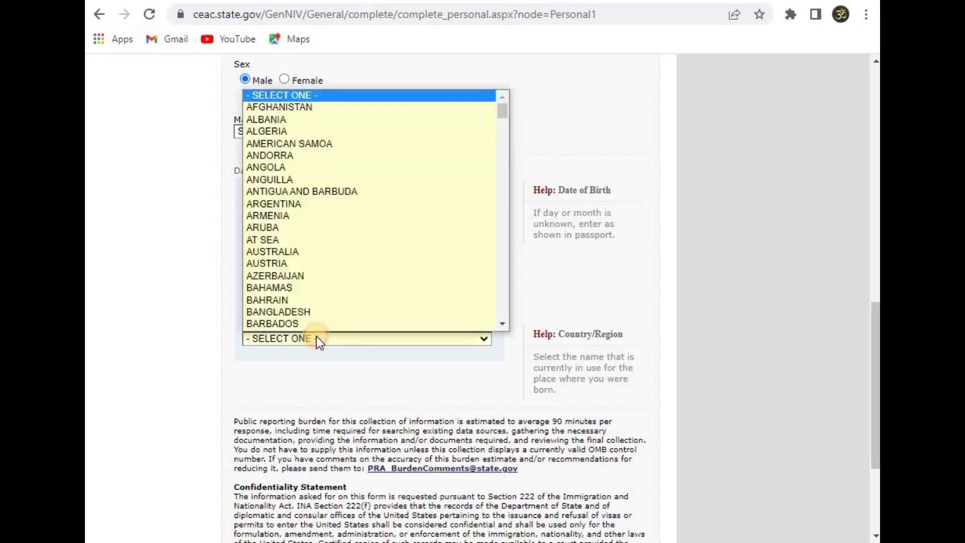
scroll(637, 429, "down", 3)
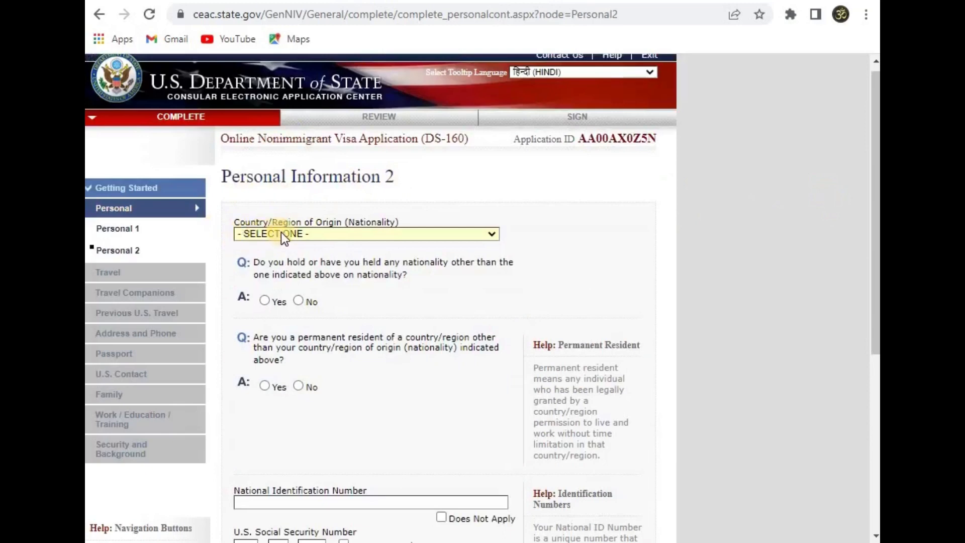
Set nationality to INDIA and answer No to other nationality and permanent residence.
left_click(342, 242)
type("in")
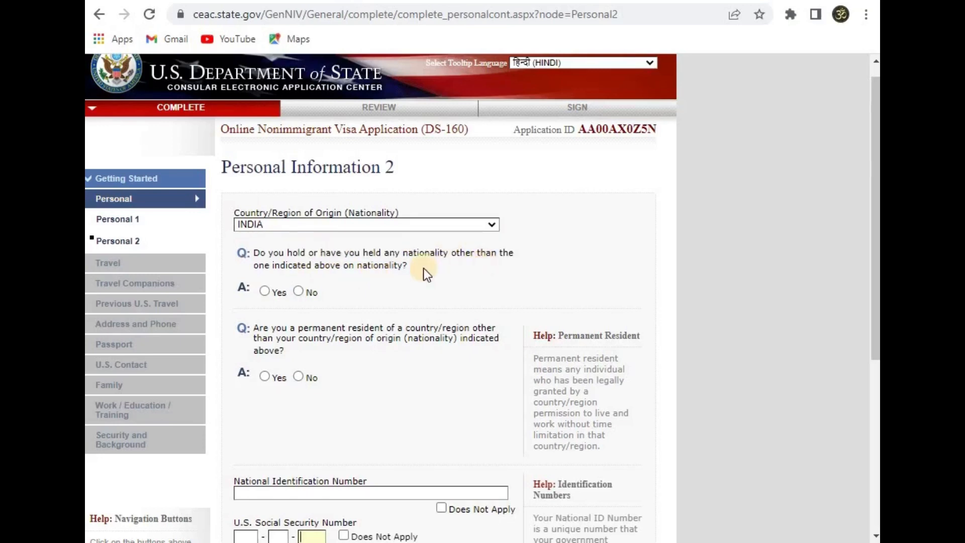
left_click(301, 225)
left_click(301, 223)
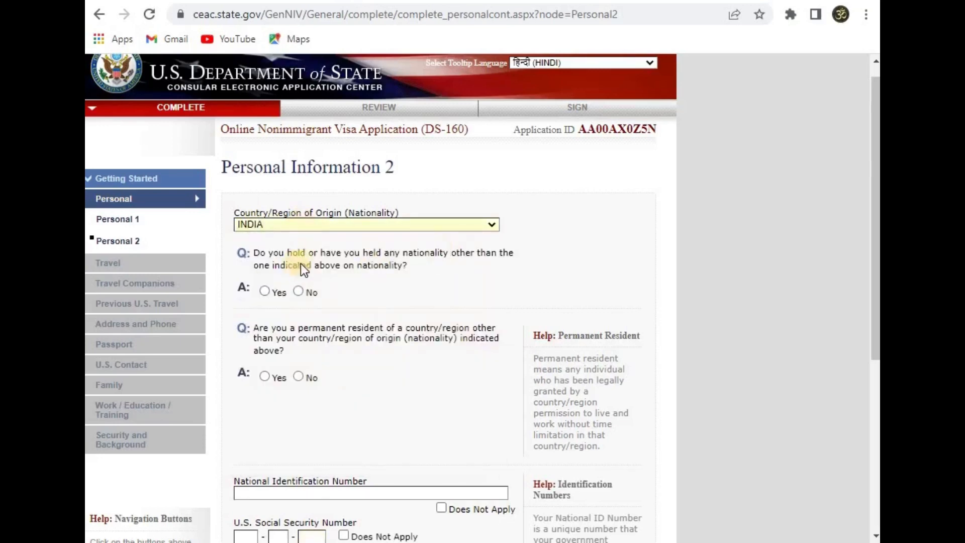
left_click(299, 291)
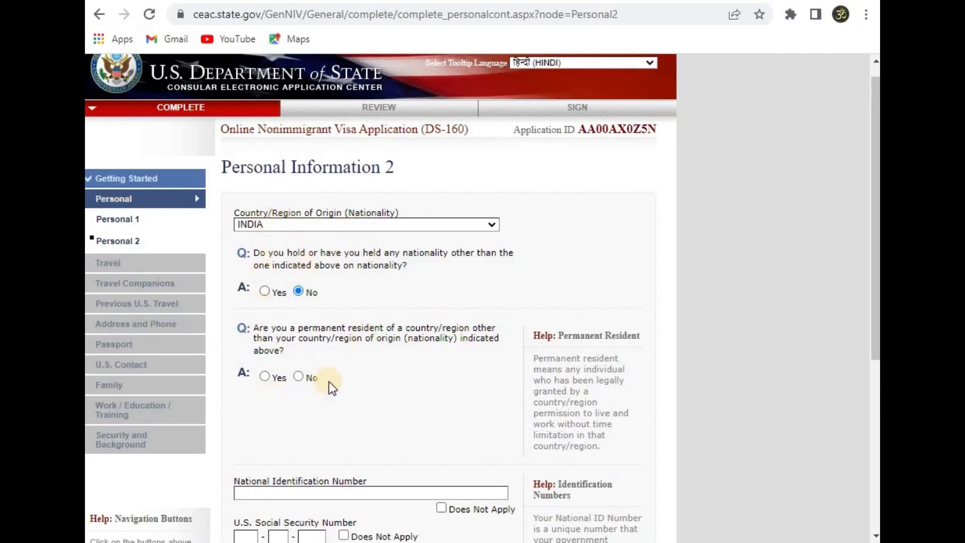
left_click(299, 377)
Mark the U.S. Social Security Number and Taxpayer ID Number as Does Not Apply.
scroll(311, 390, "down", 5)
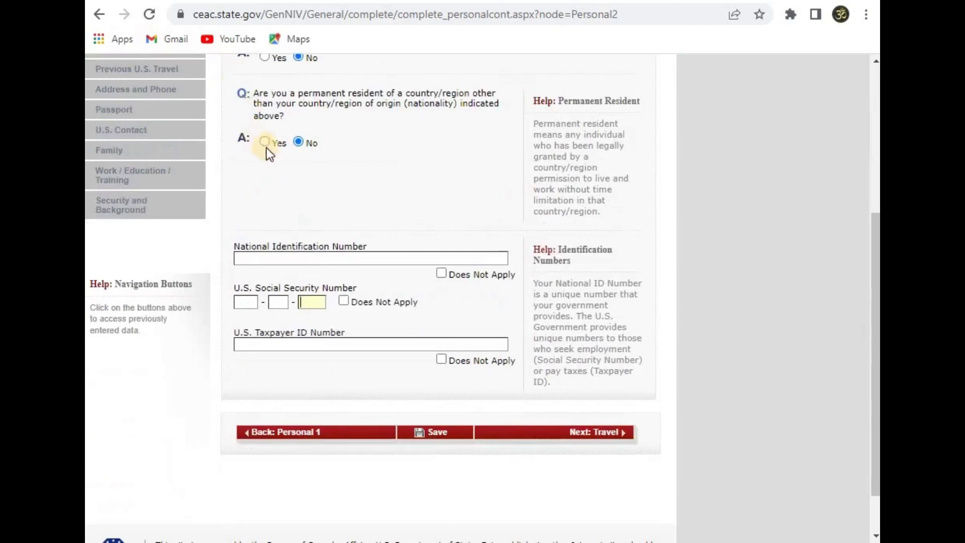
left_click(300, 258)
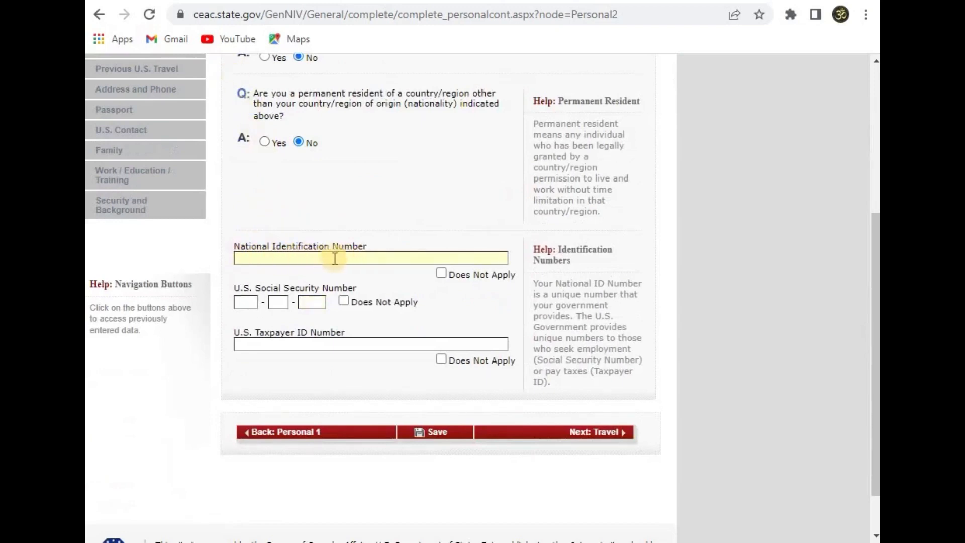
scroll(331, 285, "up", 2)
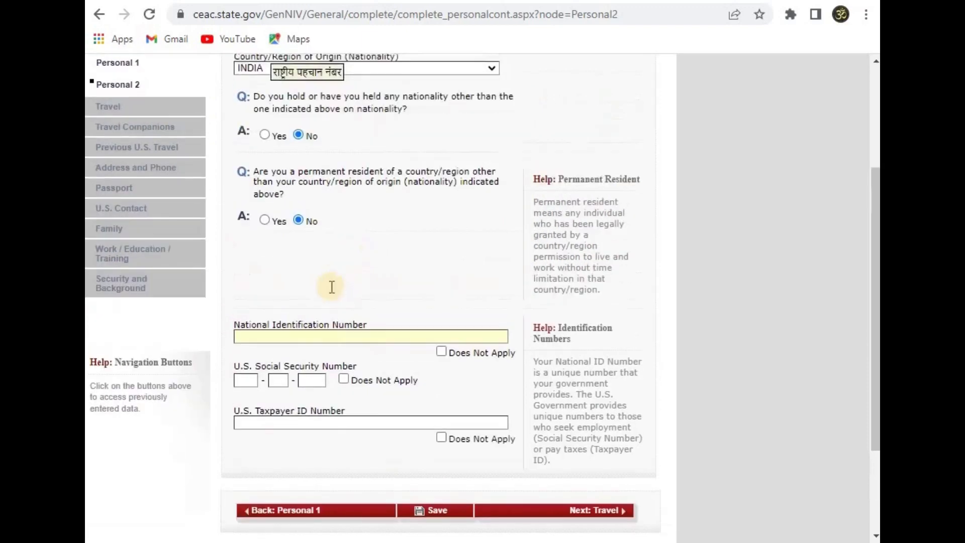
scroll(327, 281, "down", 2)
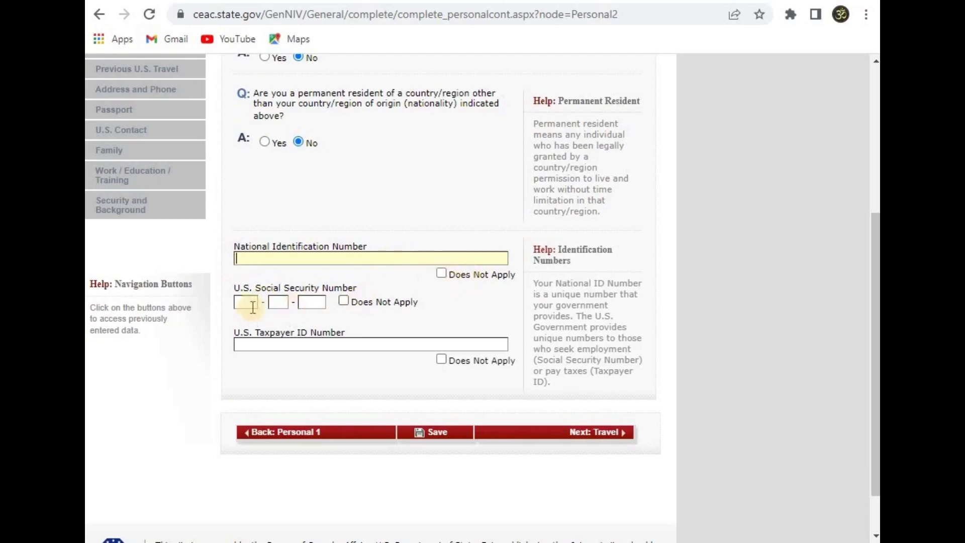
left_click(348, 301)
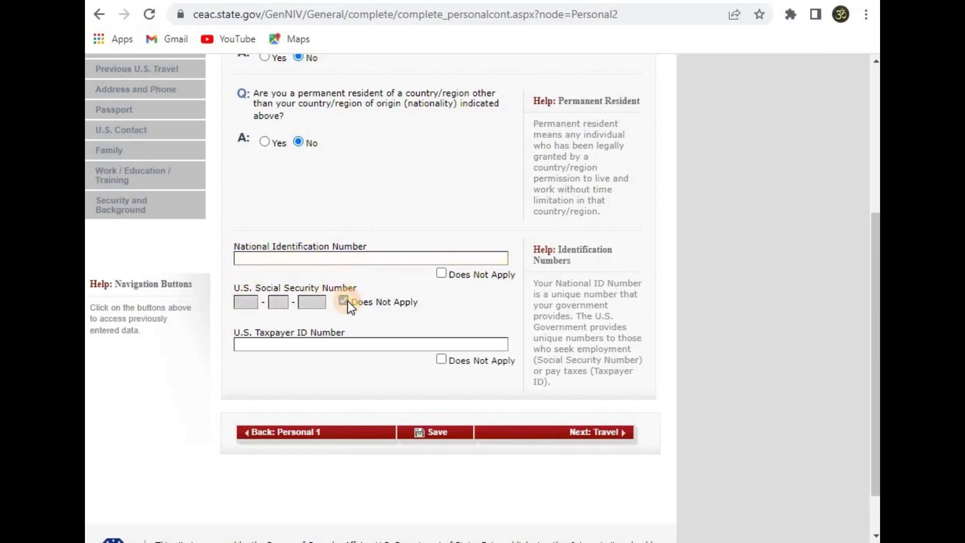
left_click(442, 359)
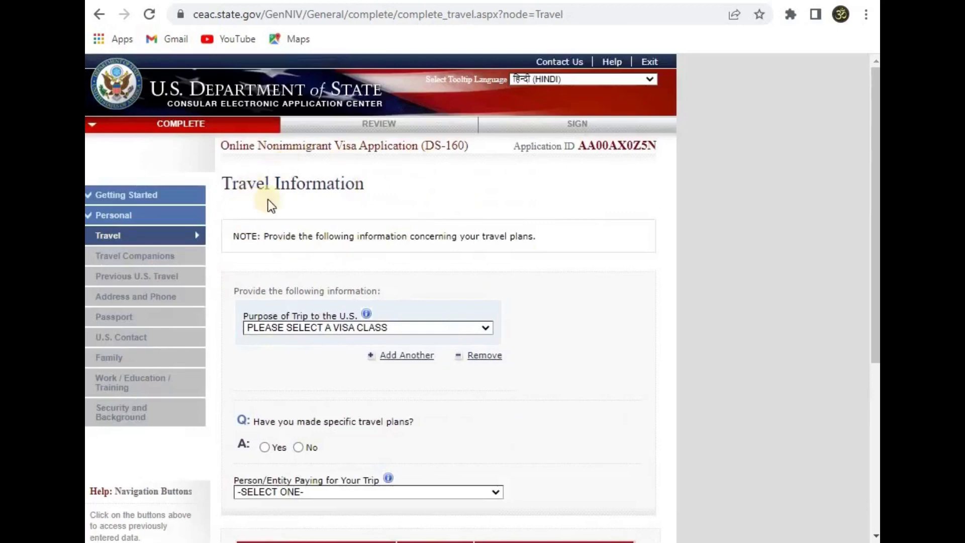
Choose TEMP. BUSINESS PLEASURE VISITOR (B) as trip purpose, specified as BUSINESS & TOURISM (B1/B2).
left_click(274, 325)
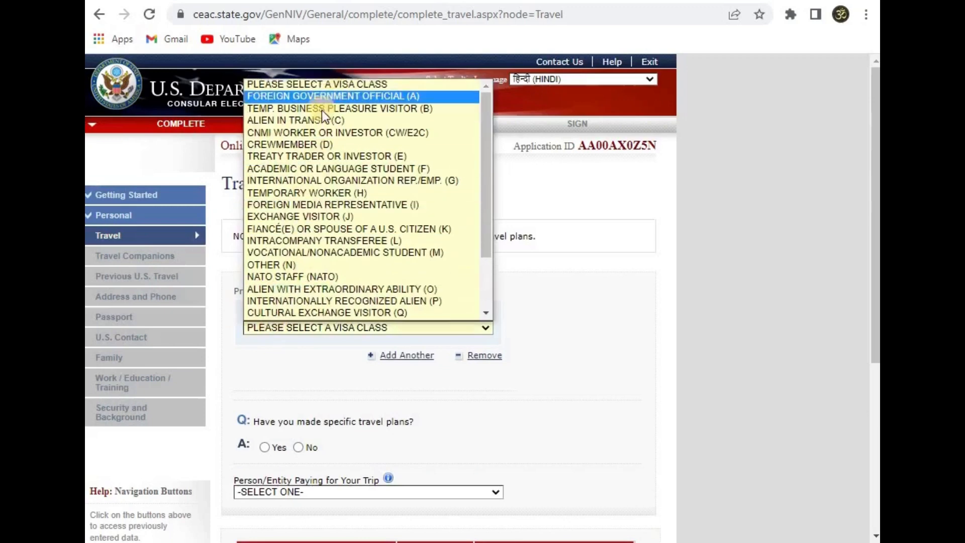
left_click(431, 110)
left_click(302, 369)
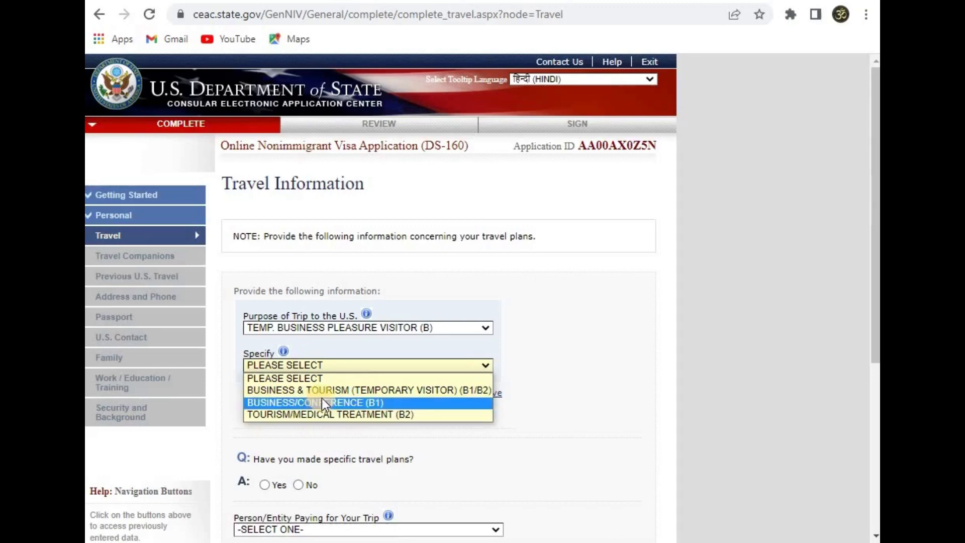
left_click(412, 391)
scroll(337, 388, "down", 3)
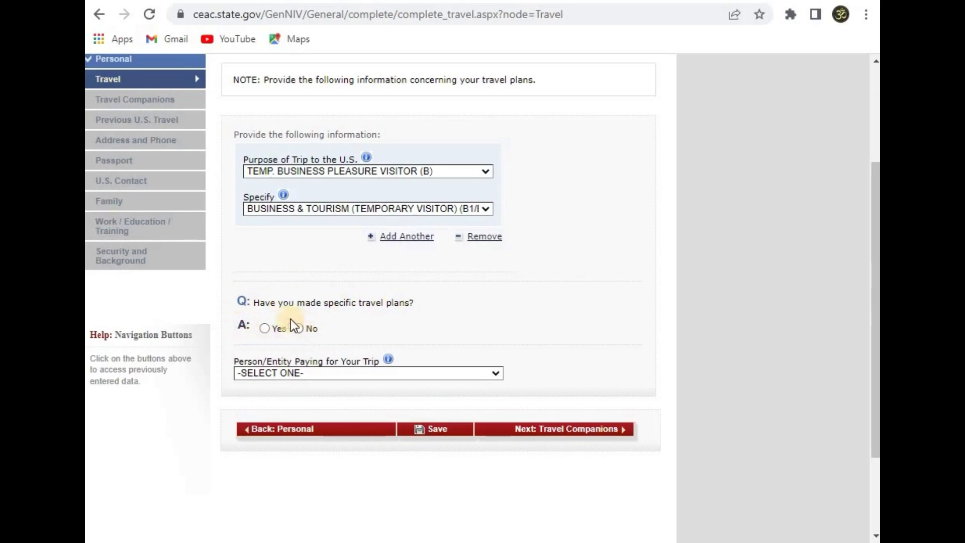
Answer Yes to specific travel plans, with arrival on 10 OCT 2022 in FLORIDA.
left_click(269, 330)
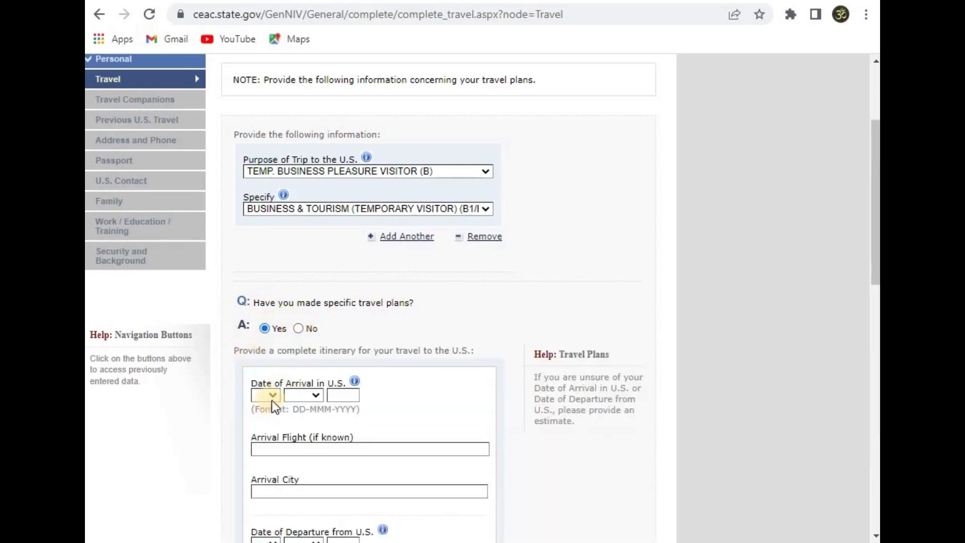
scroll(213, 251, "down", 3)
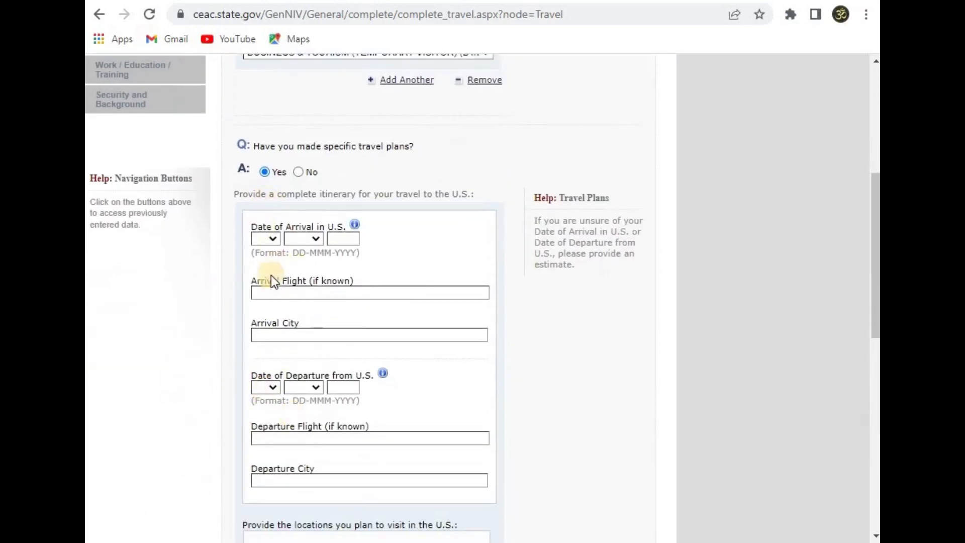
left_click(268, 238)
type("10")
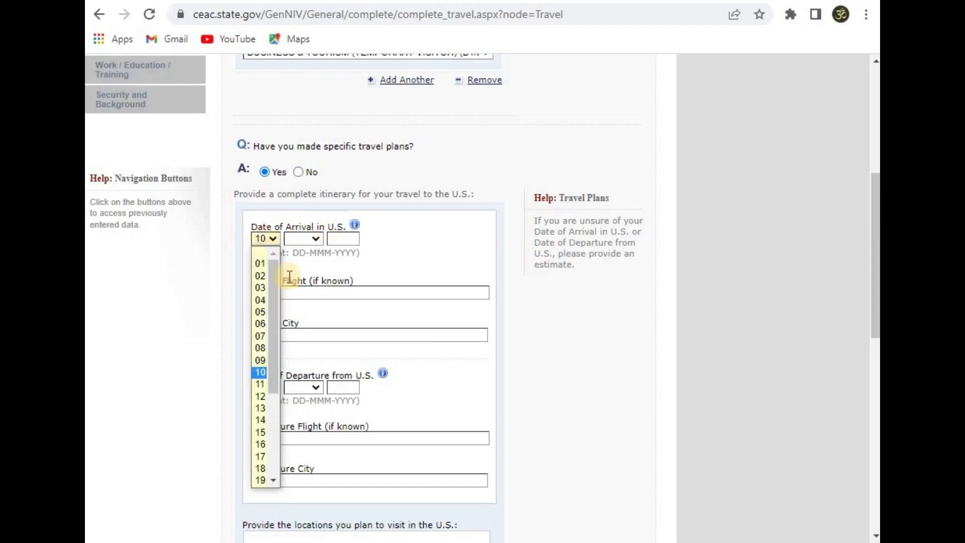
left_click(300, 238)
left_click(303, 373)
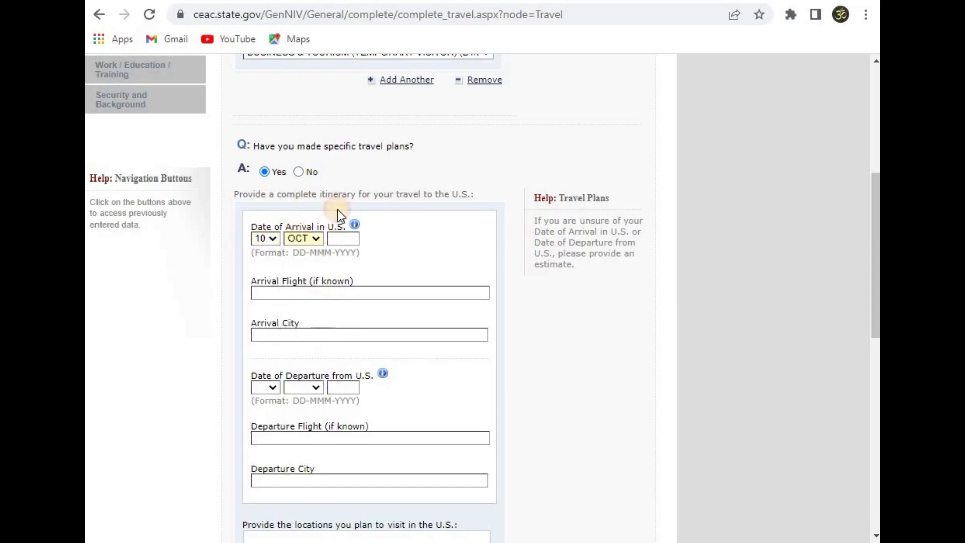
left_click(342, 239)
type("2022")
scroll(271, 297, "down", 2)
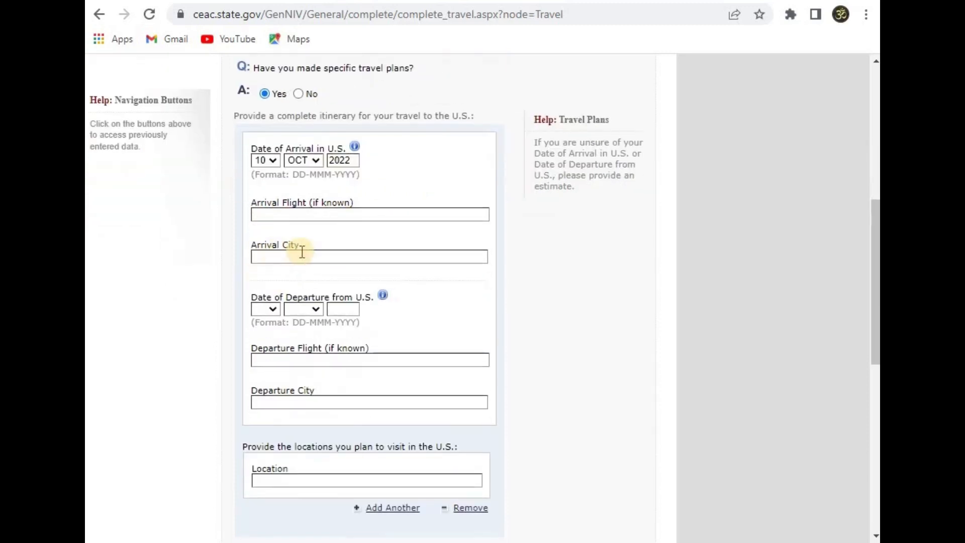
left_click(303, 256)
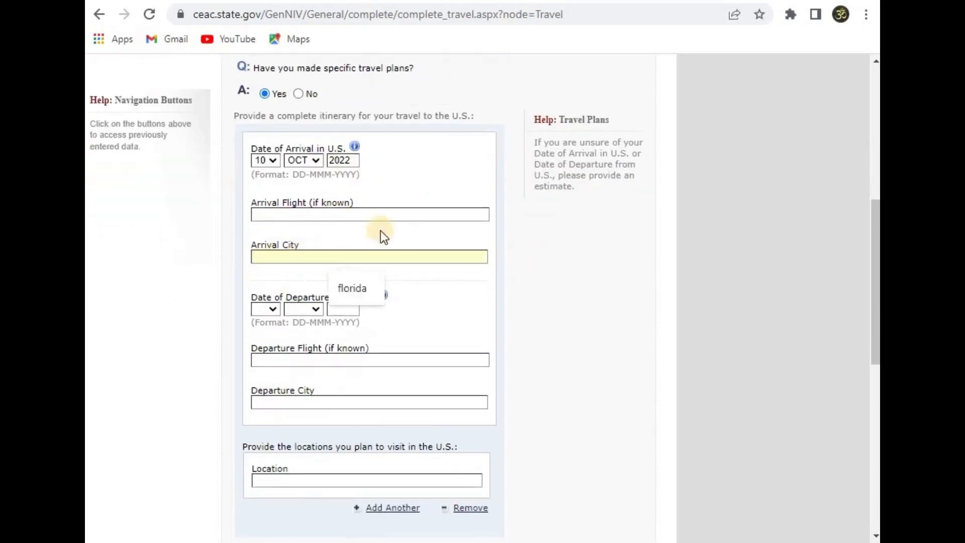
left_click(352, 288)
Set departure to 20 OCT 2022 from FLORIDA.
left_click(276, 308)
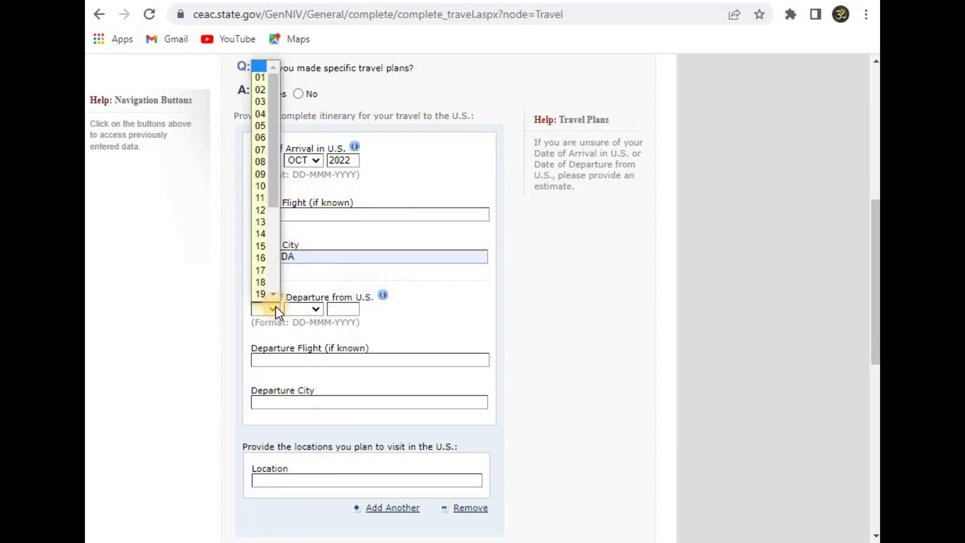
scroll(252, 291, "down", 4)
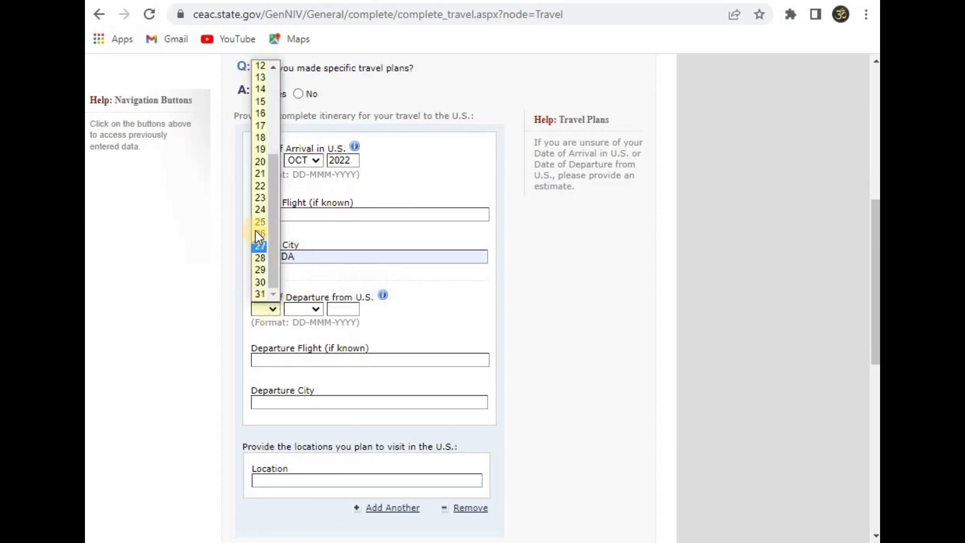
left_click(261, 162)
left_click(304, 310)
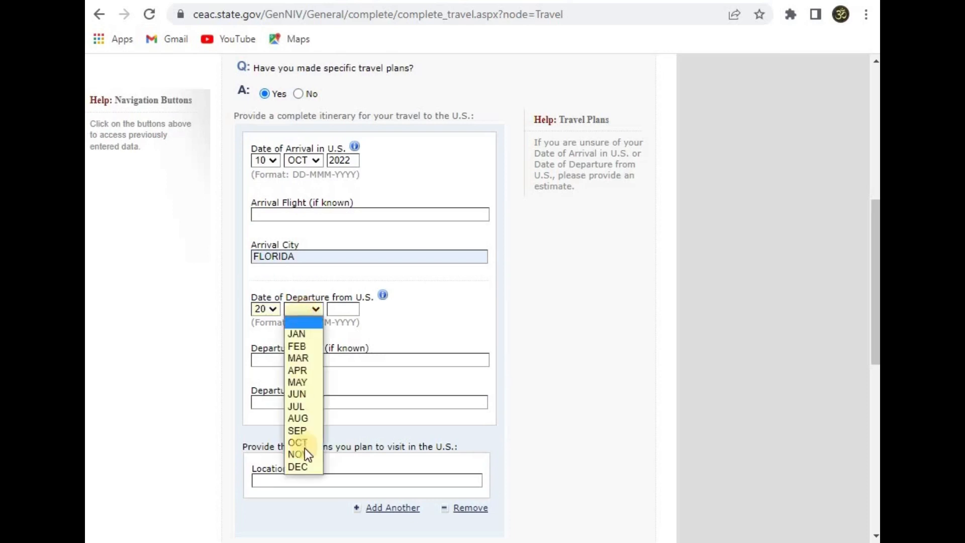
left_click(305, 441)
left_click(341, 307)
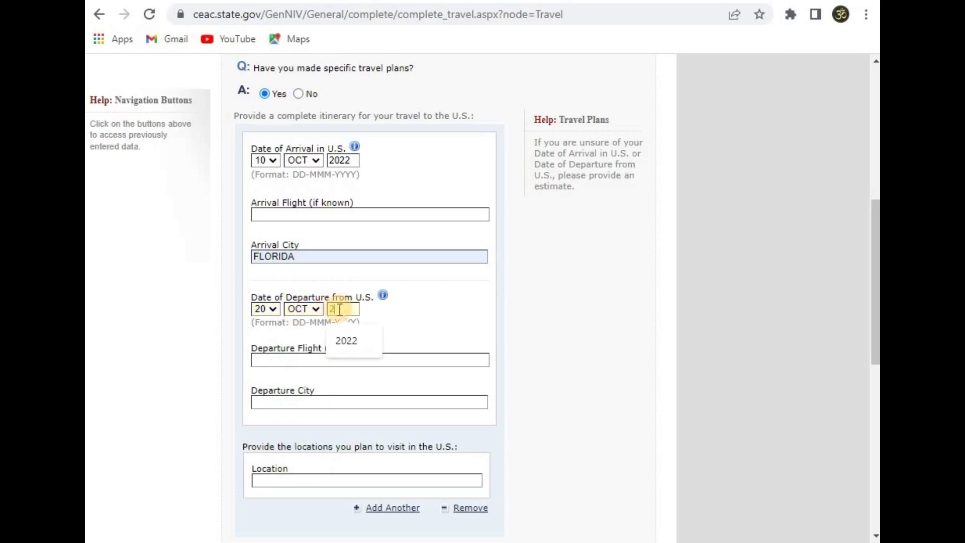
left_click(346, 340)
scroll(259, 271, "down", 3)
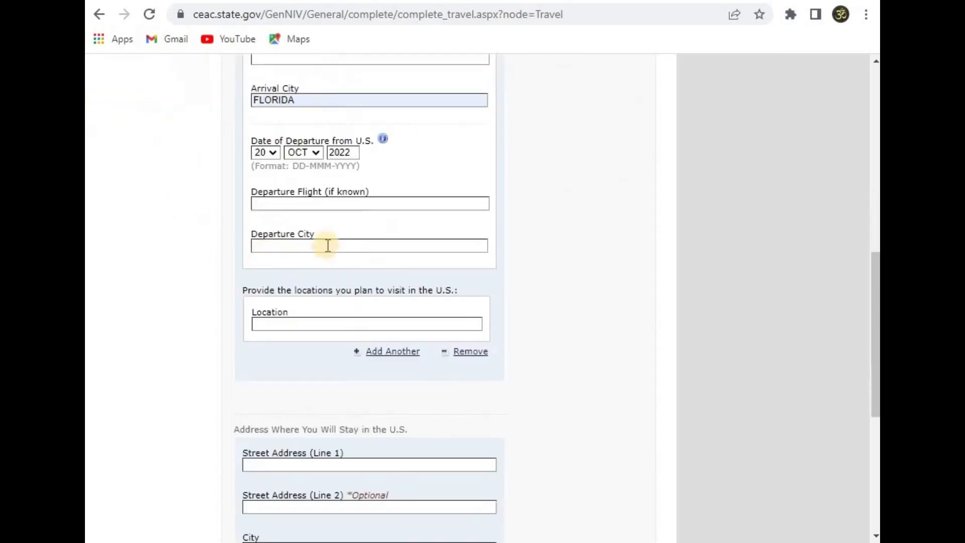
left_click(374, 245)
left_click(358, 279)
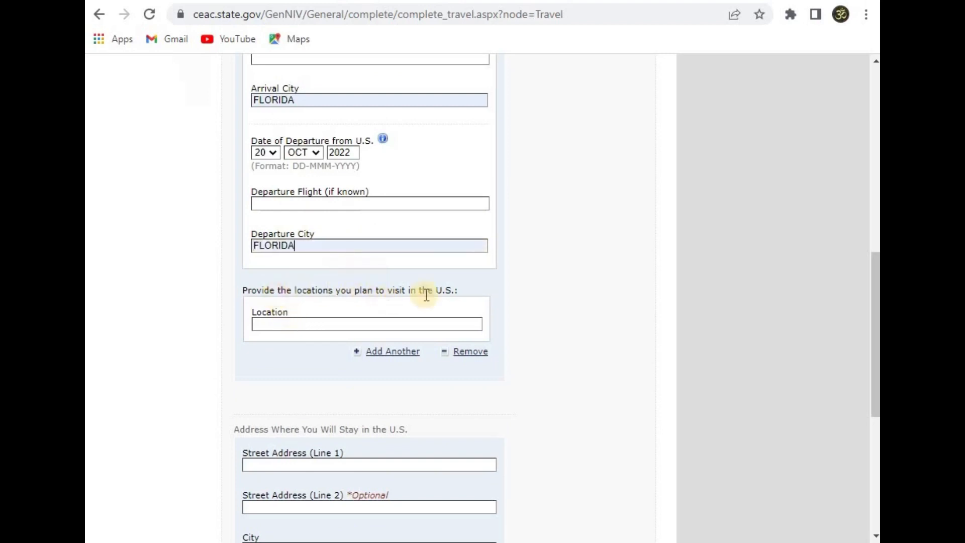
Enter FLORIDA as the first location to visit and add a second location entry.
left_click(296, 326)
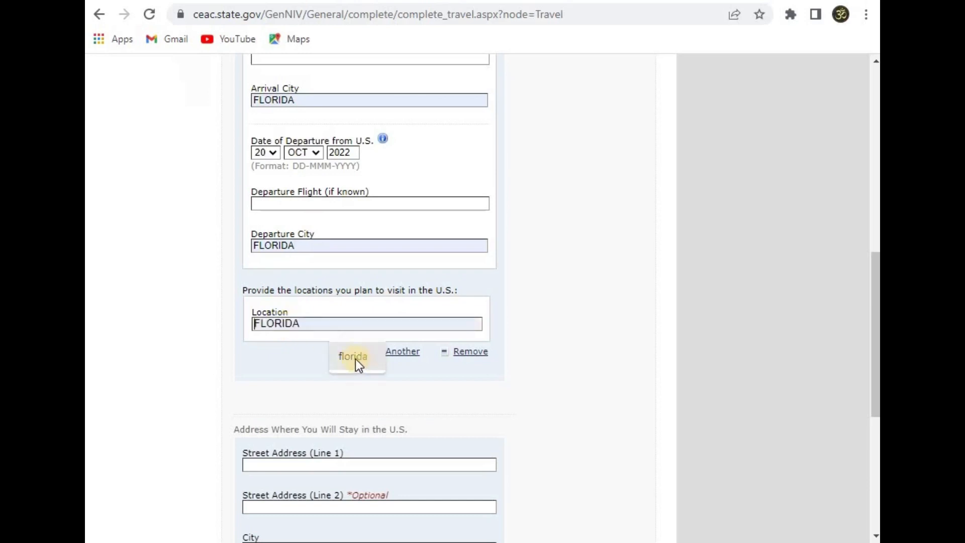
left_click(355, 360)
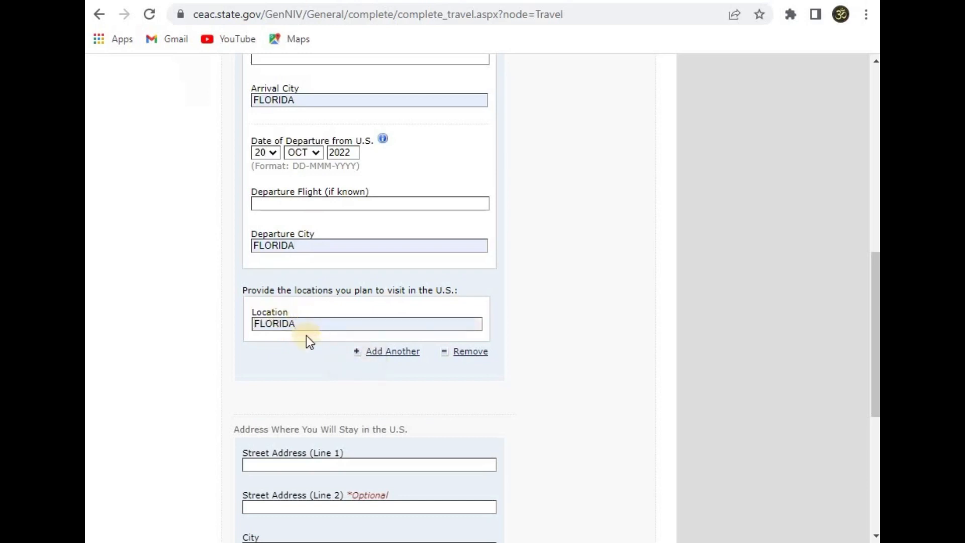
left_click(390, 352)
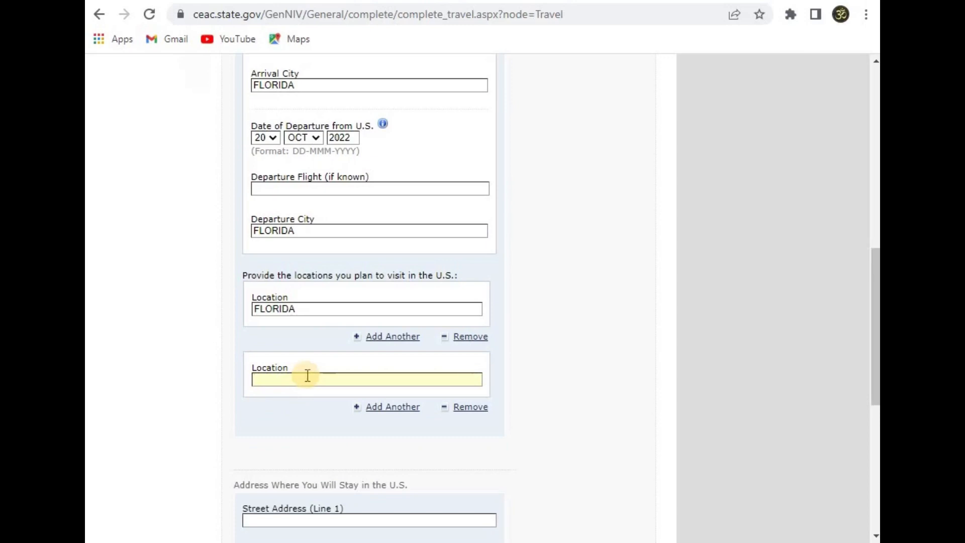
scroll(297, 349, "down", 8)
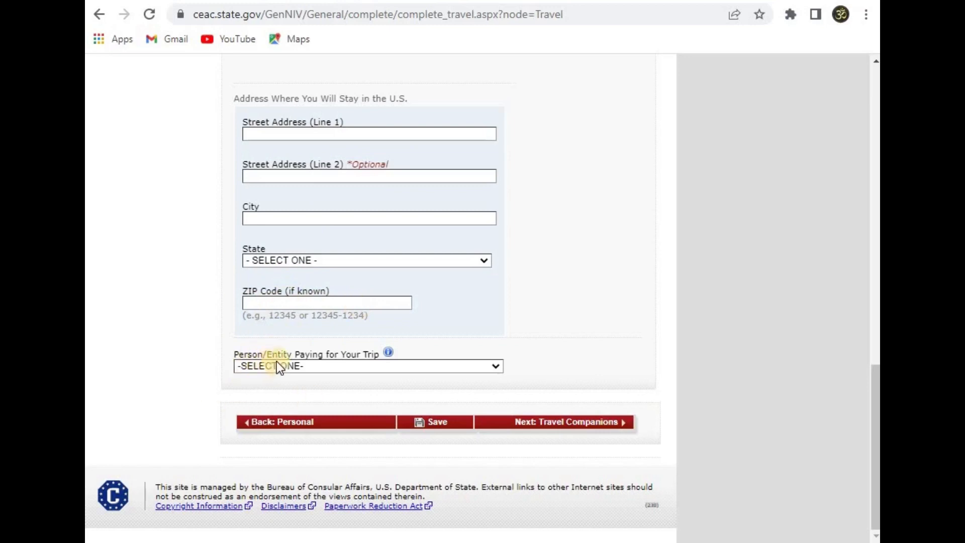
Set the person paying for the trip to SELF and continue to Travel Companions.
left_click(336, 366)
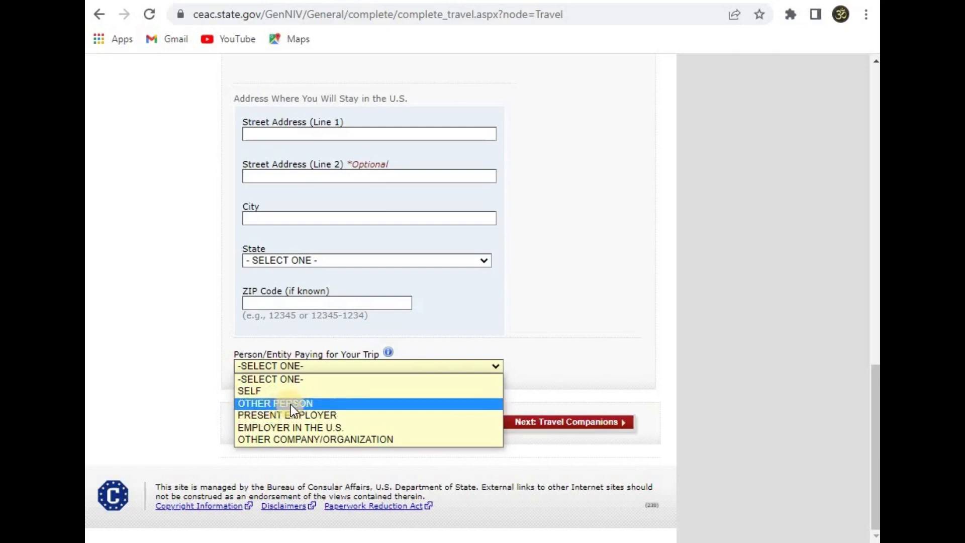
left_click(261, 392)
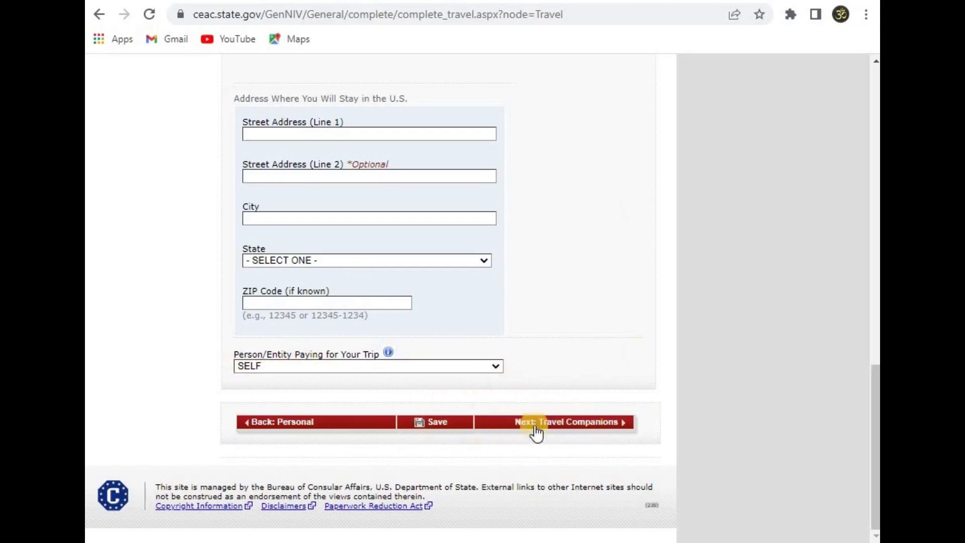
left_click(623, 424)
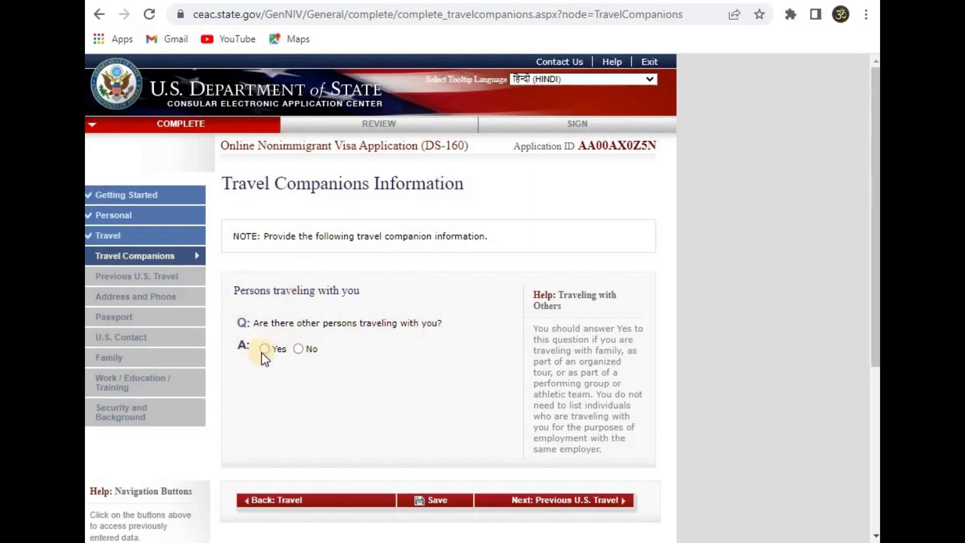
Answer No to other persons traveling with you.
left_click(299, 349)
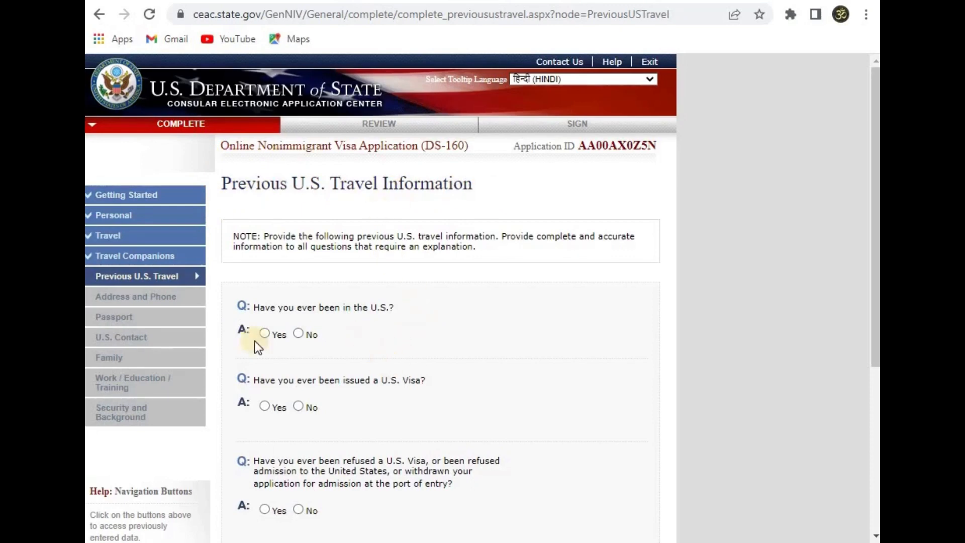
Answer No to prior U.S. visits, U.S. visa issued, visa refused, and immigrant petition filed.
scroll(321, 252, "down", 2)
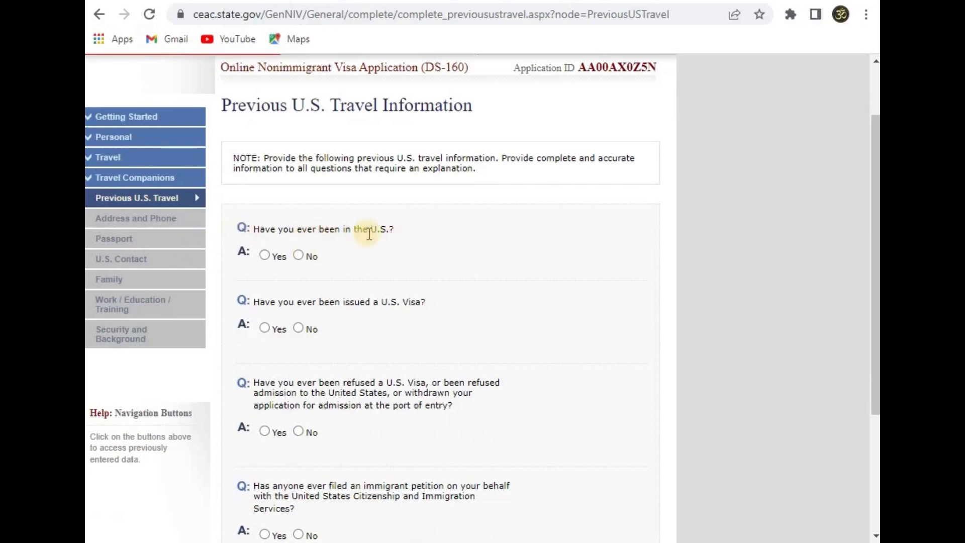
left_click(299, 256)
scroll(300, 194, "down", 2)
scroll(301, 201, "up", 4)
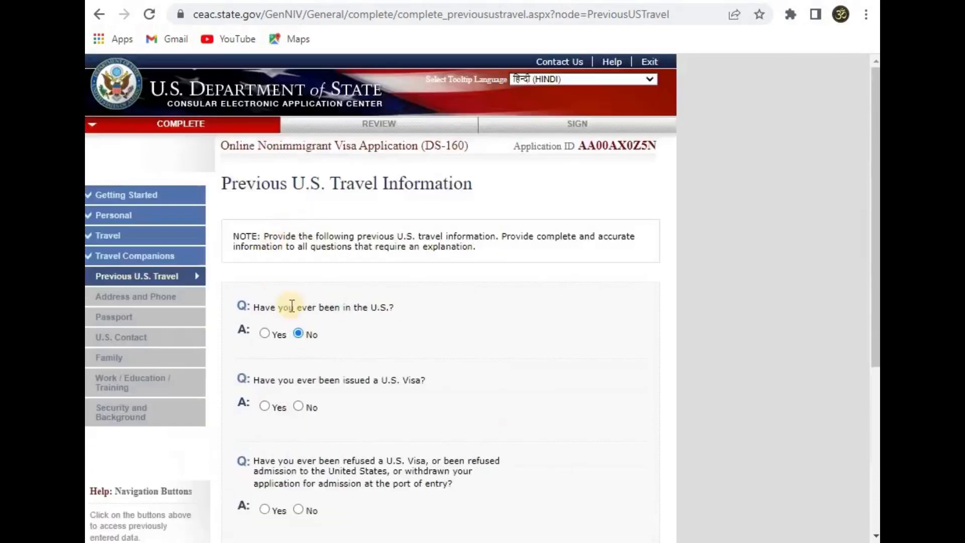
scroll(258, 238, "down", 6)
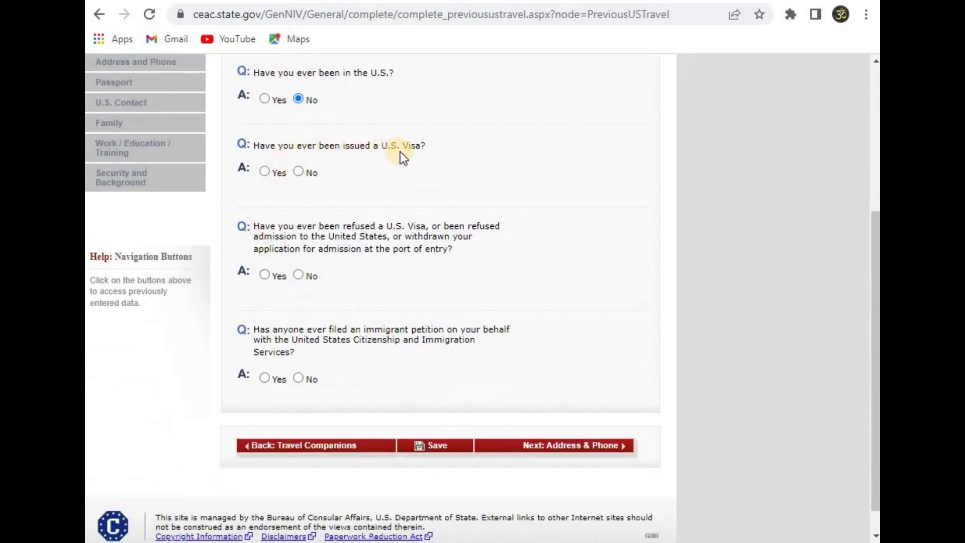
left_click(300, 171)
scroll(322, 241, "up", 2)
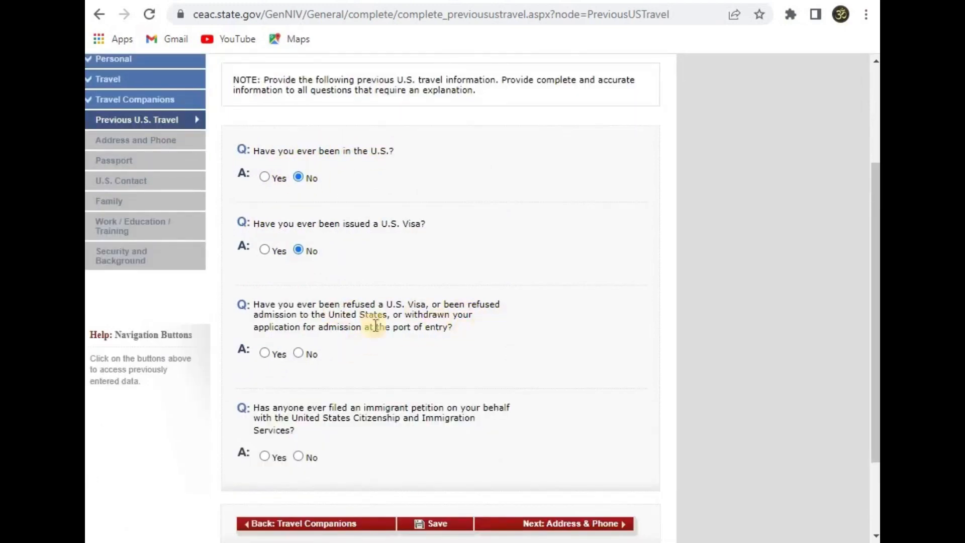
left_click(301, 354)
scroll(297, 374, "down", 3)
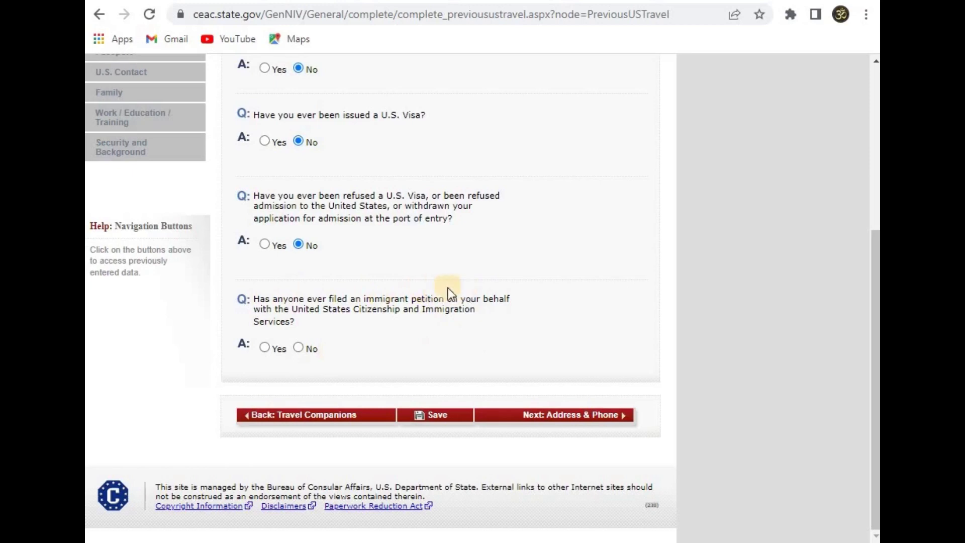
left_click(298, 348)
scroll(406, 345, "up", 4)
scroll(461, 285, "down", 4)
Move to the Address and Phone page and mark the mailing address as same as home.
left_click(543, 418)
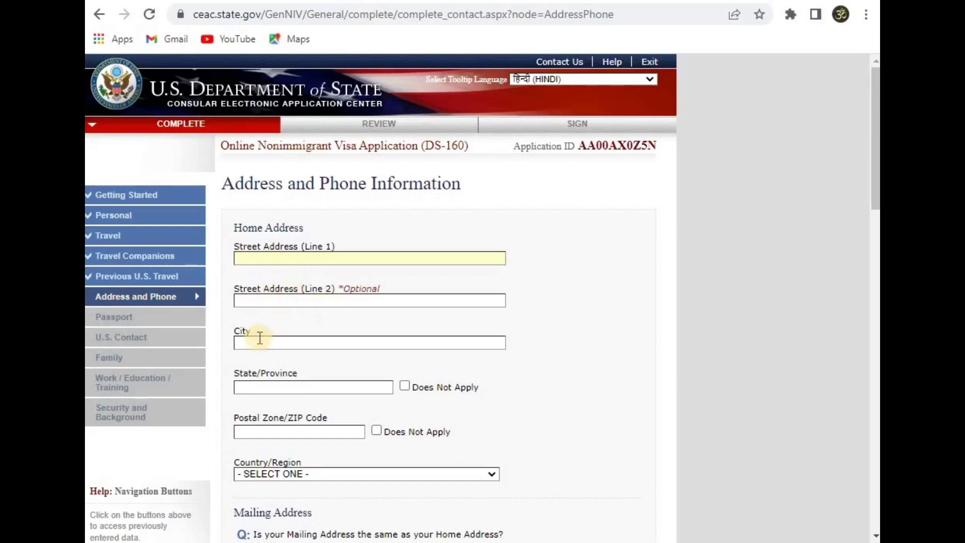
scroll(246, 327, "down", 2)
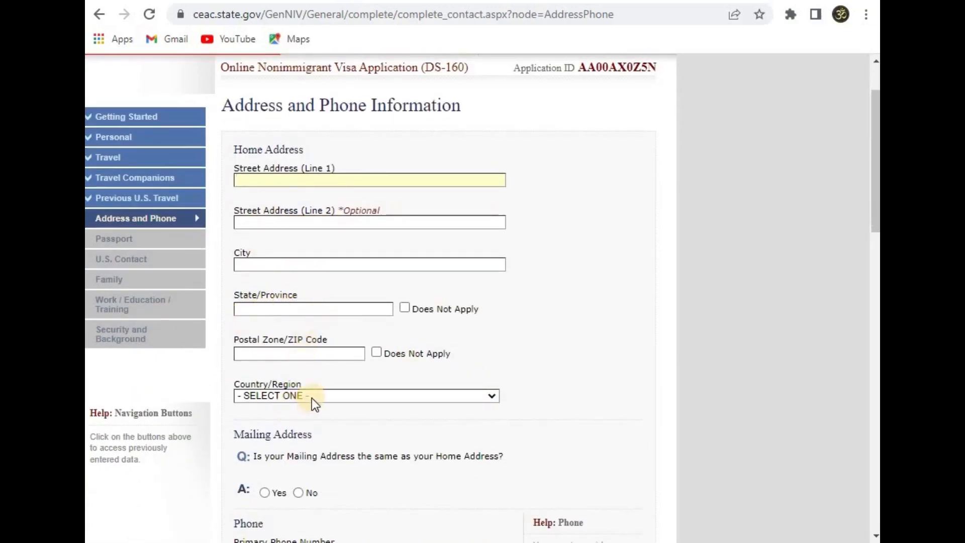
scroll(312, 398, "down", 2)
left_click(370, 322)
left_click(371, 327)
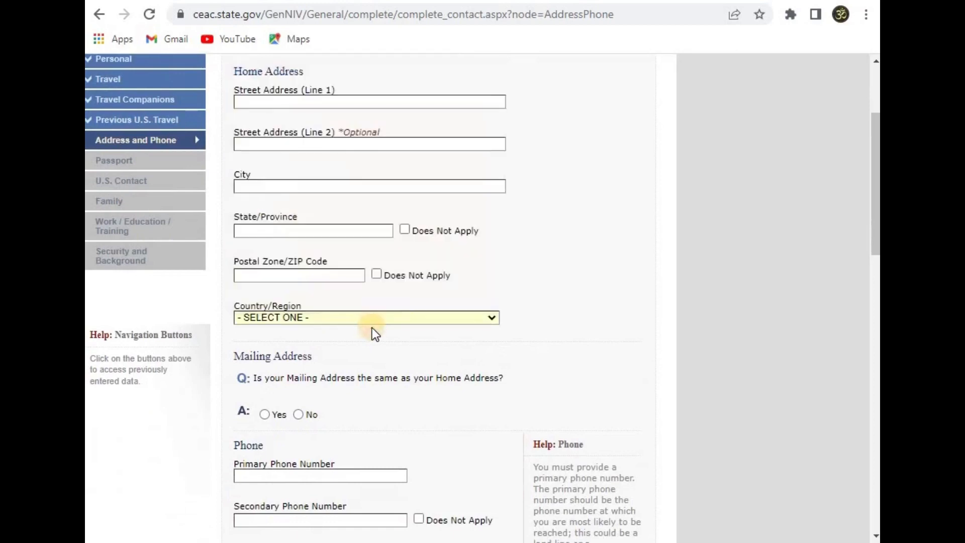
scroll(394, 321, "down", 2)
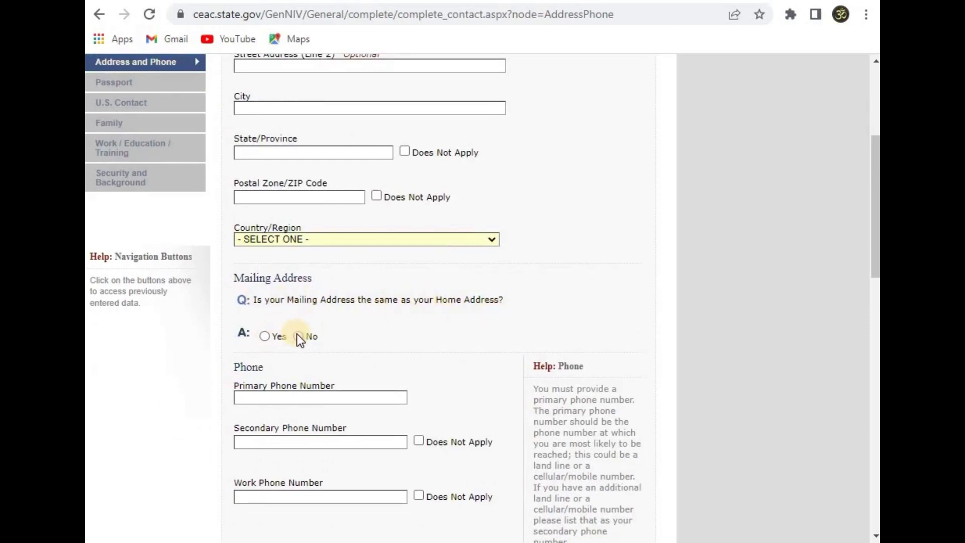
left_click(264, 336)
Scroll down to the Email field and place the cursor in it.
scroll(285, 321, "down", 5)
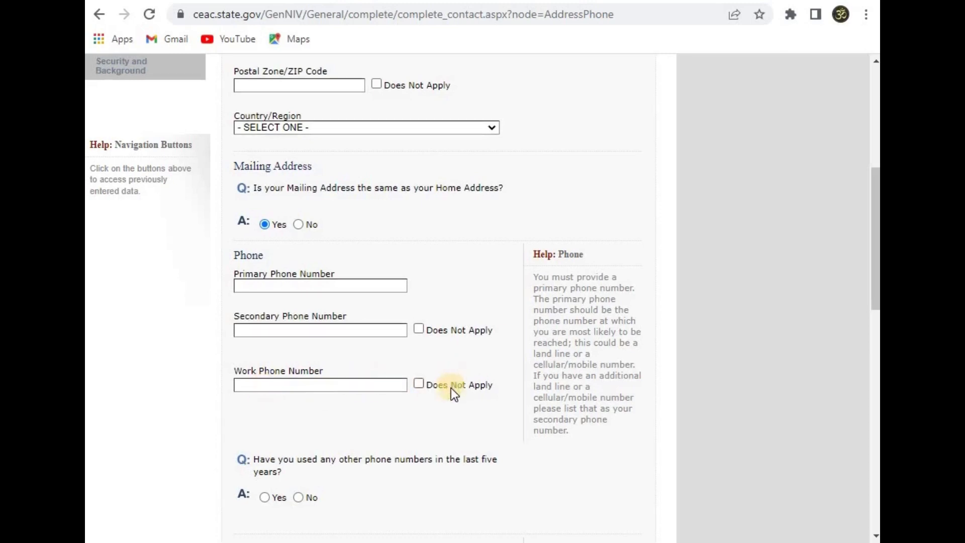
scroll(475, 345, "down", 2)
scroll(447, 319, "down", 2)
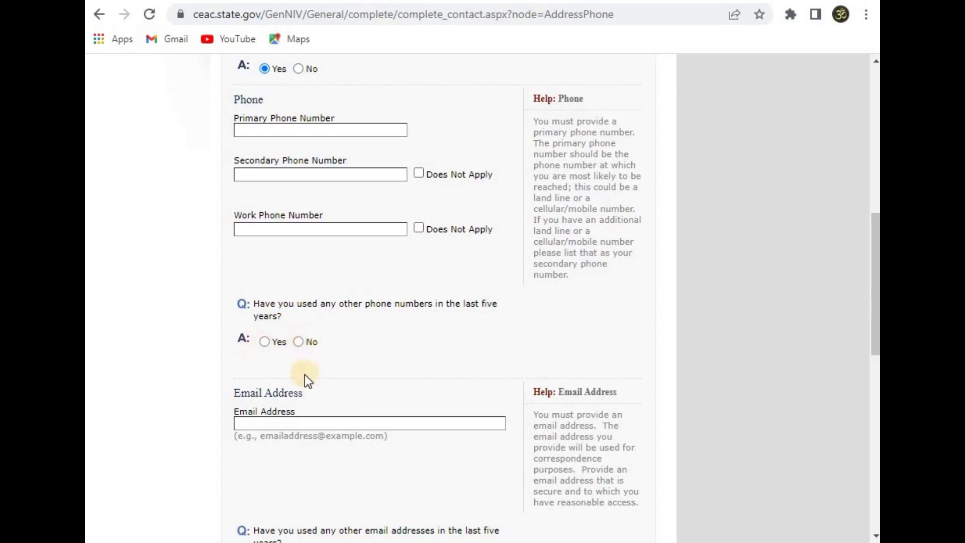
scroll(265, 322, "down", 3)
left_click(254, 267)
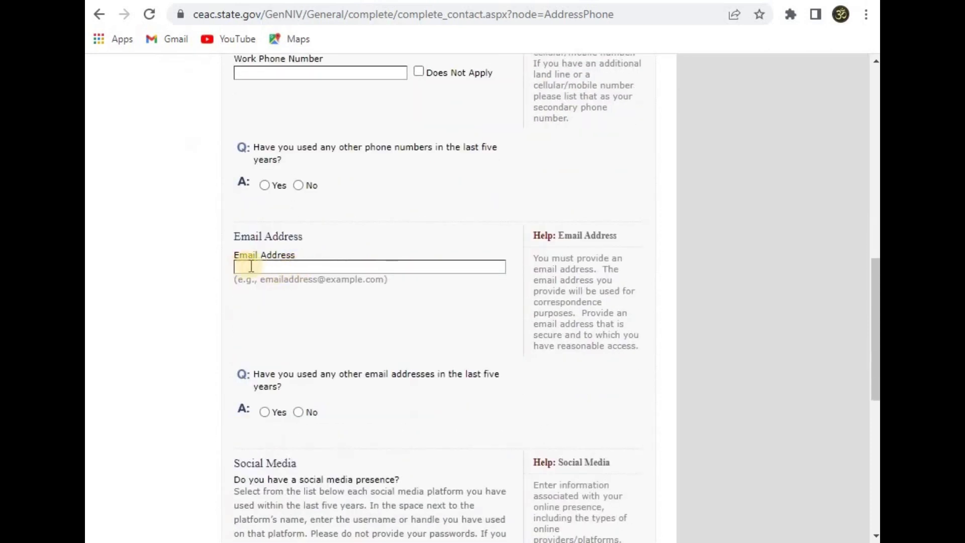
scroll(247, 310, "down", 2)
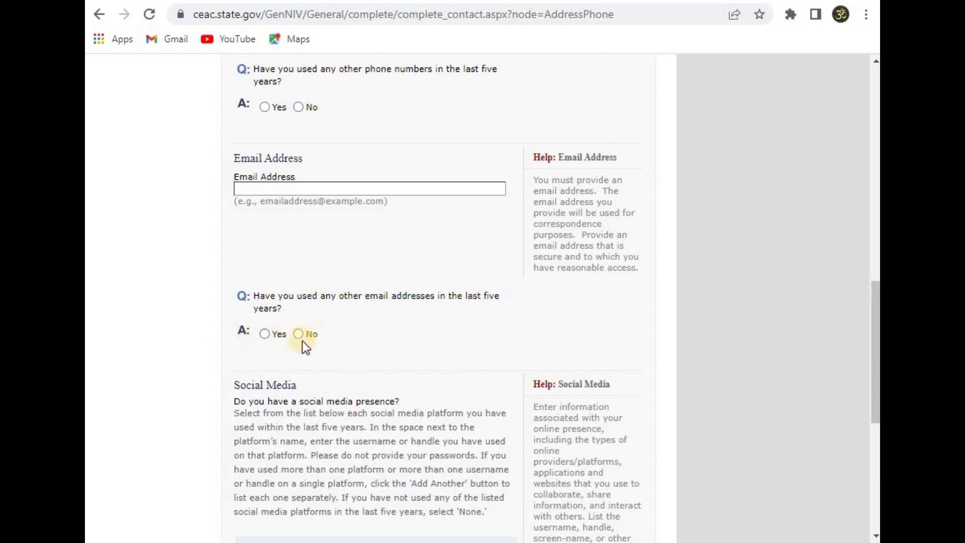
scroll(296, 336, "down", 5)
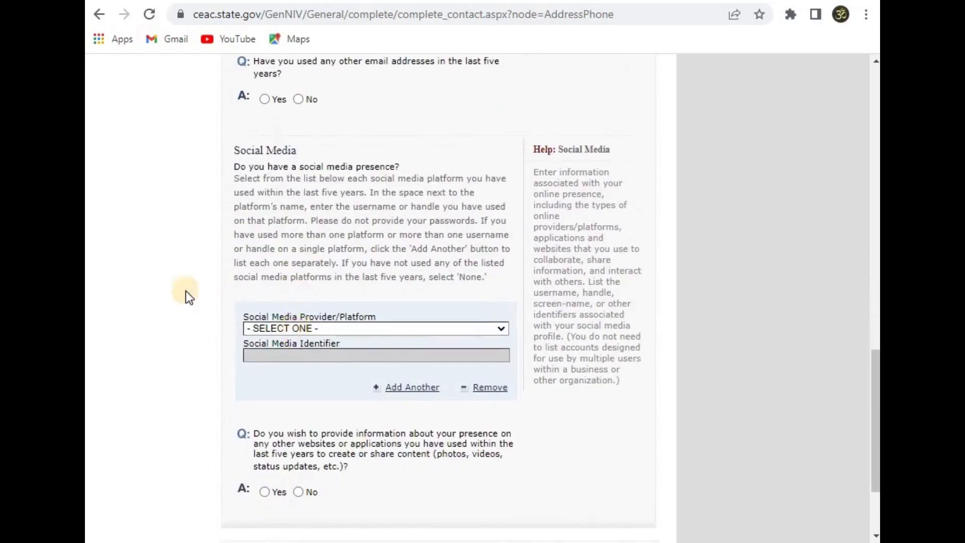
Add YOUTUBE as the social media platform and enter the applicant's channel identifier.
scroll(230, 332, "down", 2)
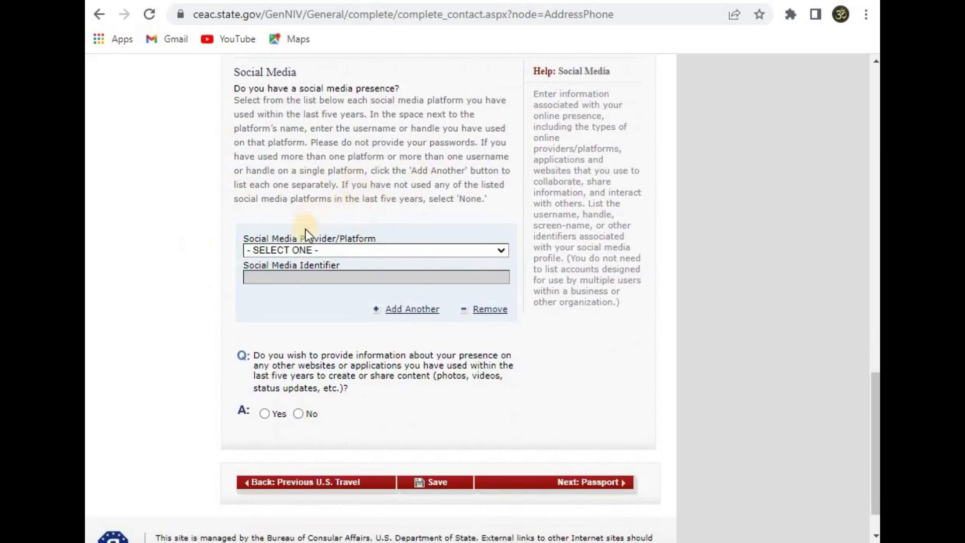
left_click(289, 250)
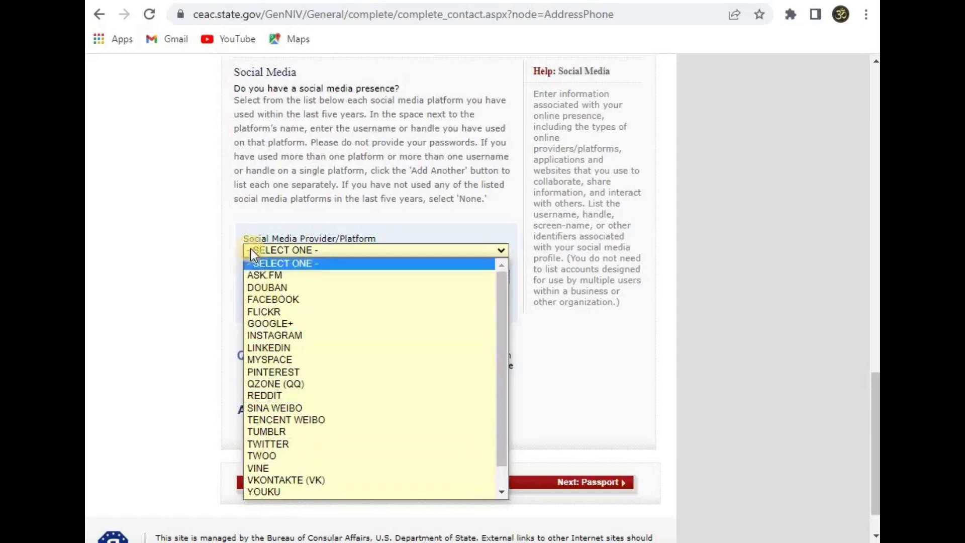
scroll(301, 478, "down", 1)
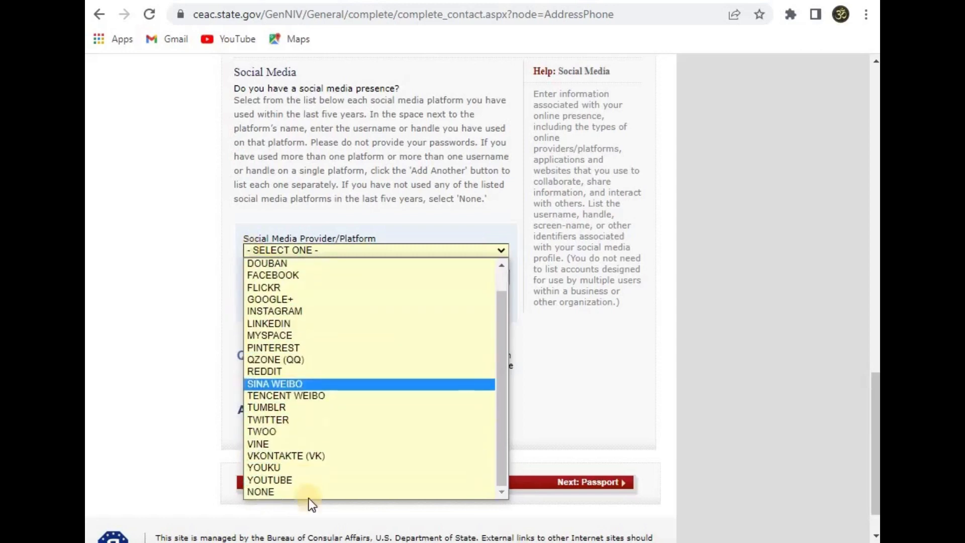
left_click(283, 480)
scroll(291, 288, "down", 6)
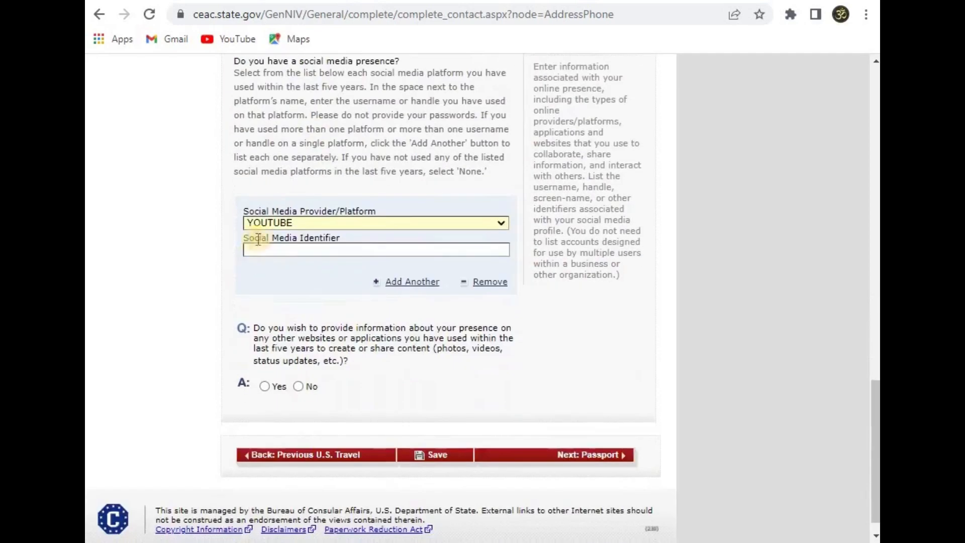
left_click(342, 247)
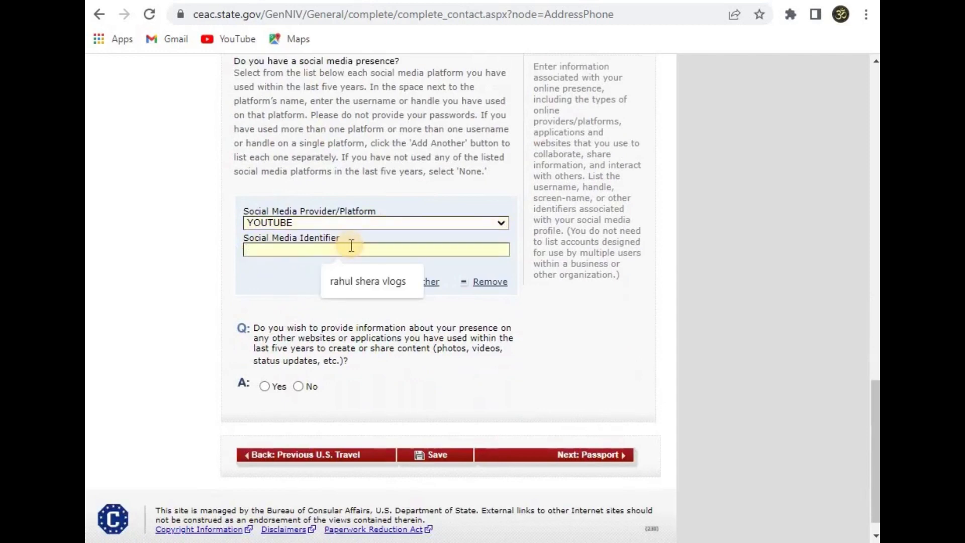
type("RAHUL SHER")
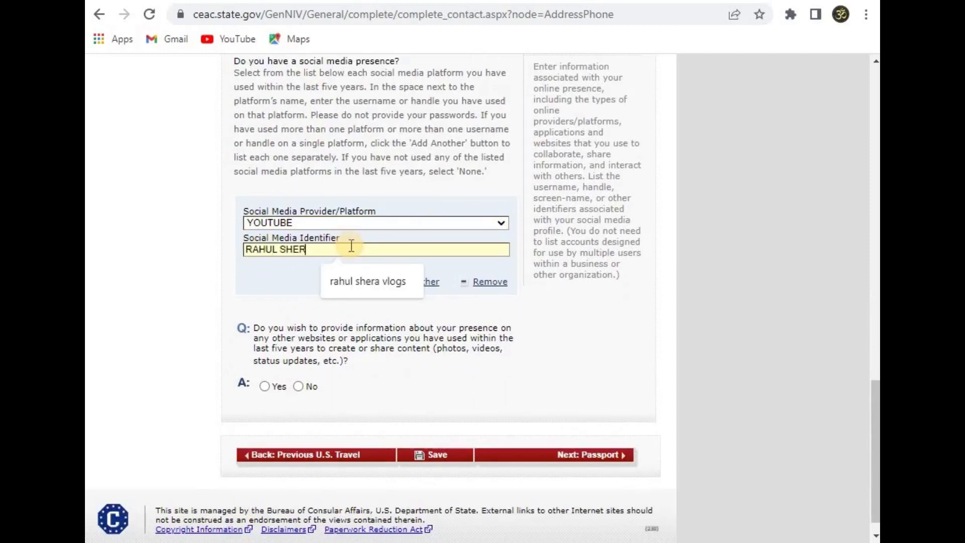
type("A VLOGS")
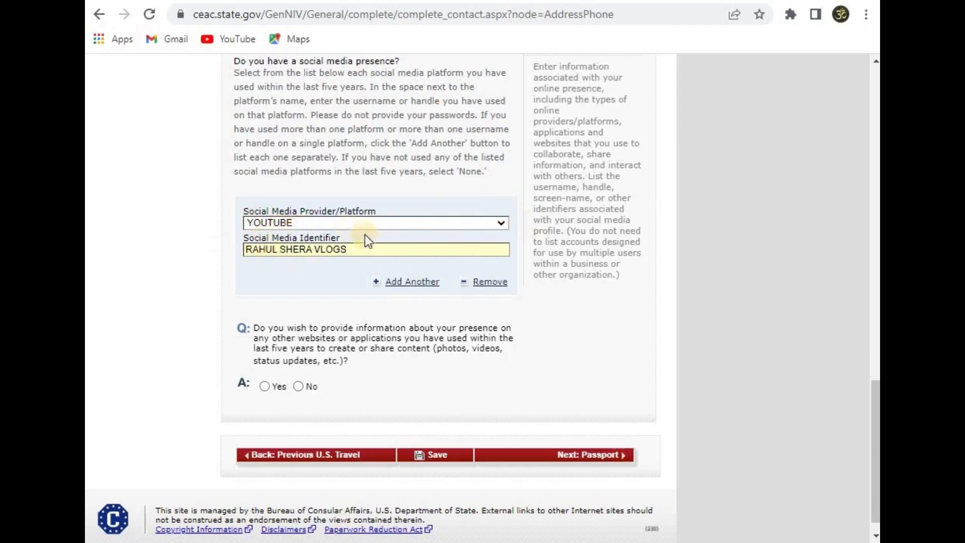
Answer No to having a presence on other websites or applications.
left_click_drag(326, 250, 254, 265)
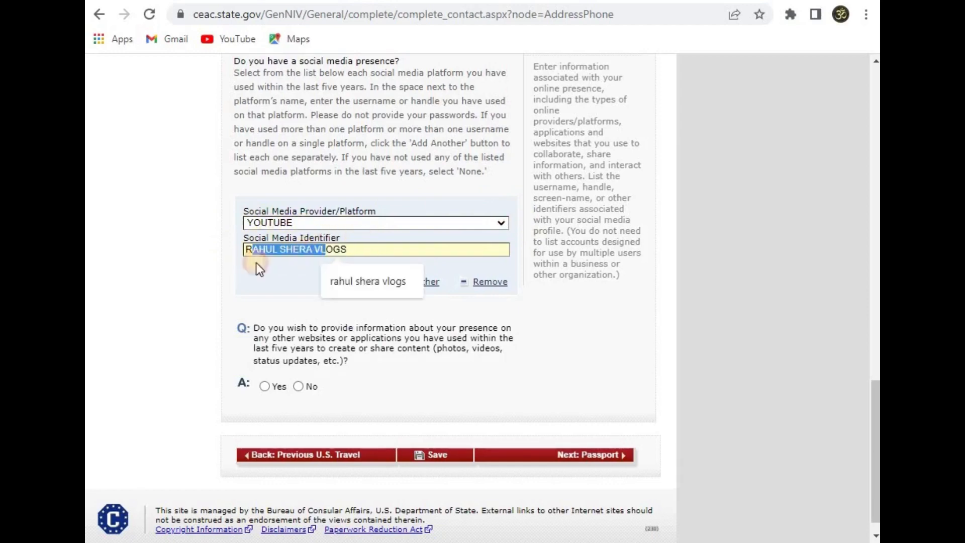
left_click(282, 348)
scroll(275, 321, "down", 1)
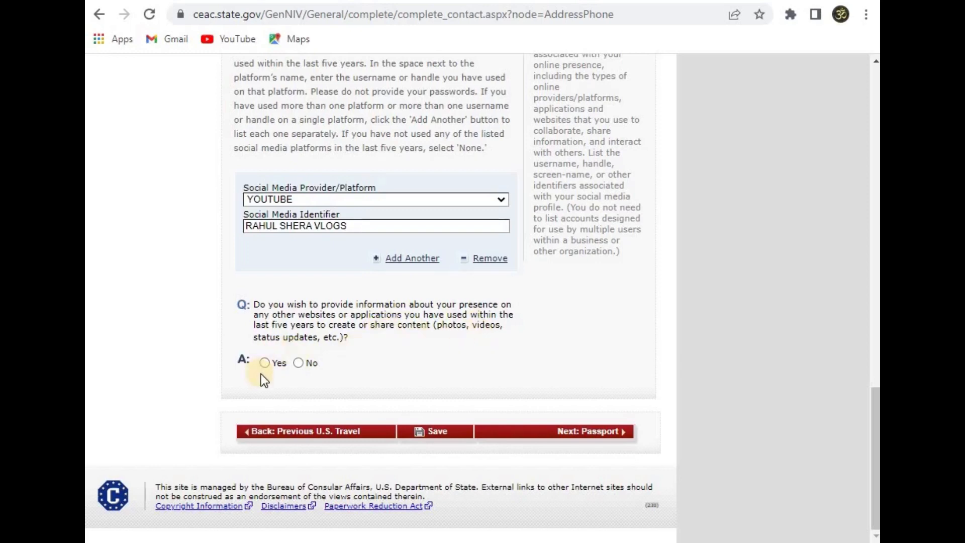
left_click(298, 363)
Set passport type REGULAR, mark book number Does Not Apply, and issuing city DELHI.
left_click(561, 431)
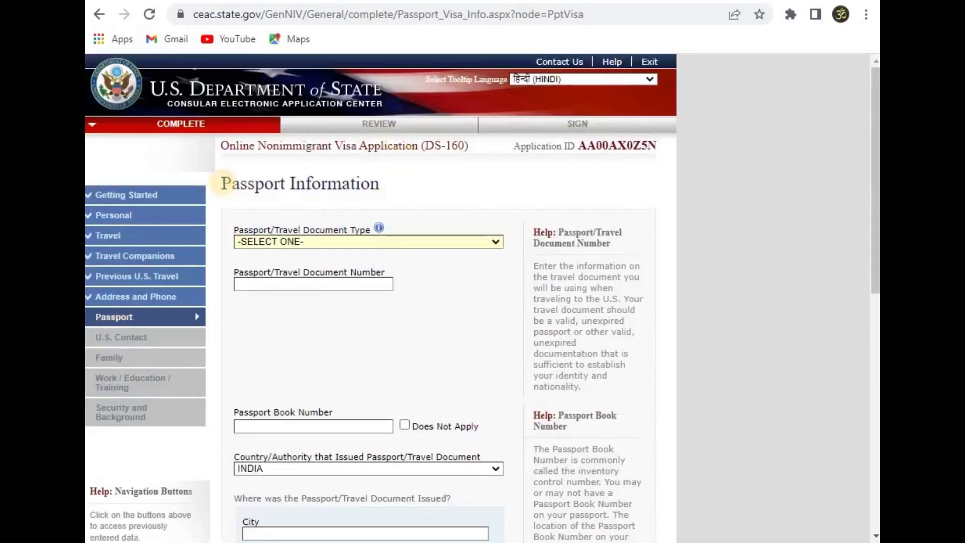
left_click(310, 242)
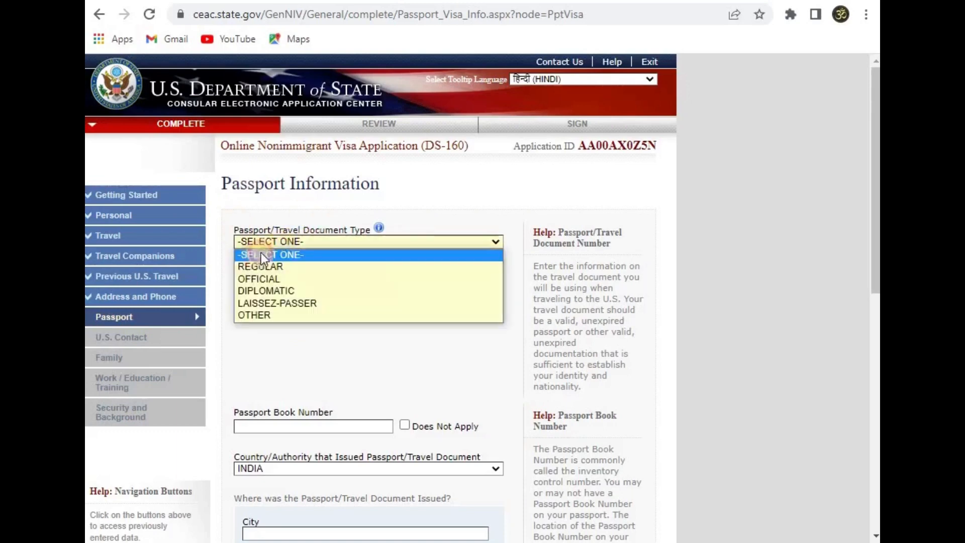
left_click(262, 267)
left_click(263, 284)
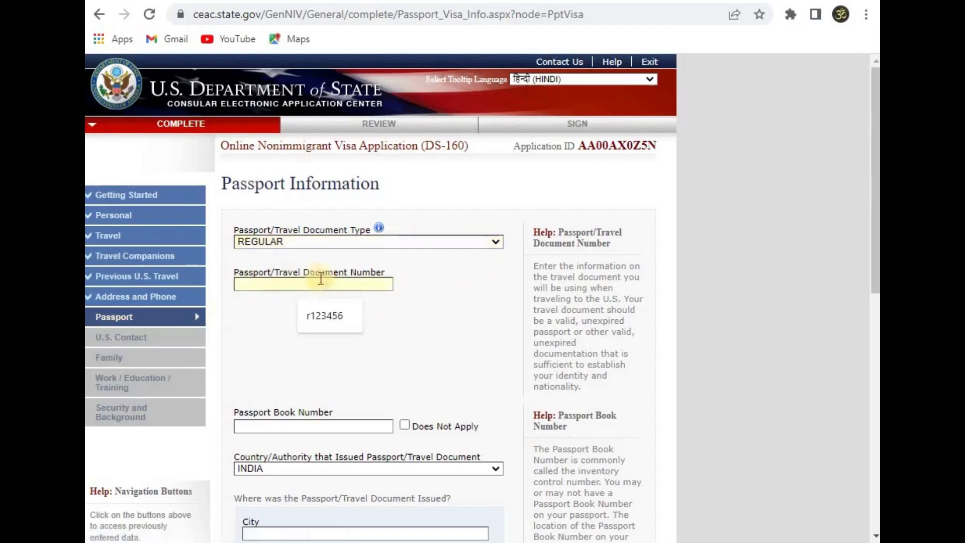
scroll(308, 306, "down", 3)
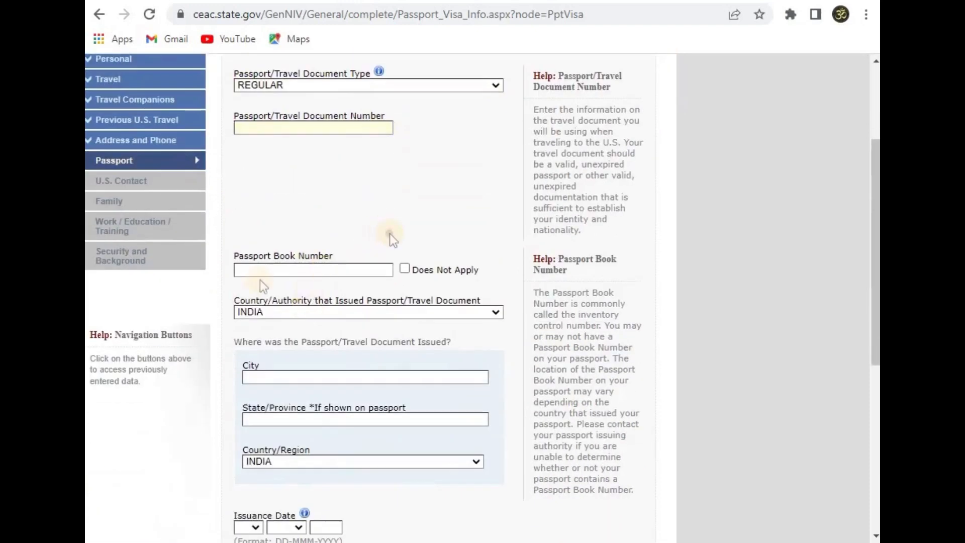
left_click(414, 267)
scroll(306, 280, "down", 3)
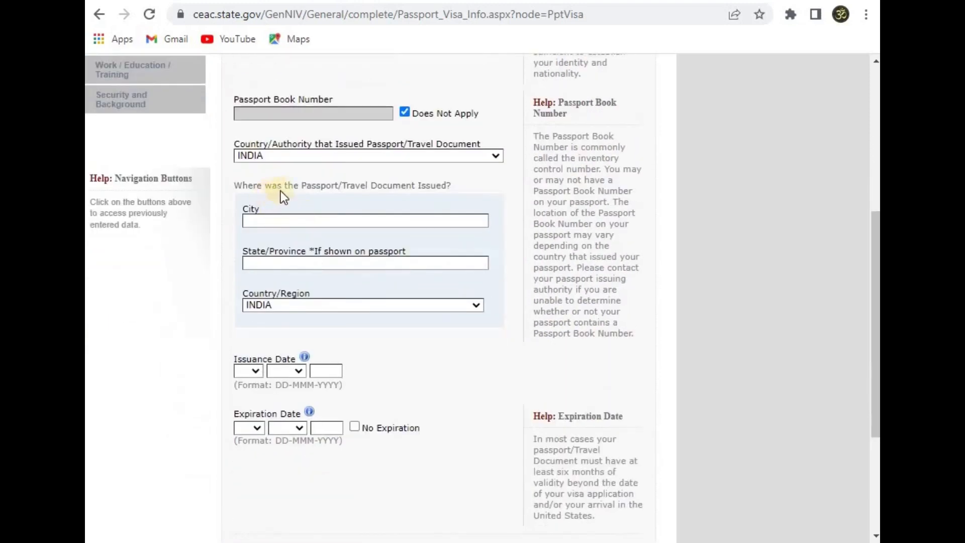
left_click(307, 221)
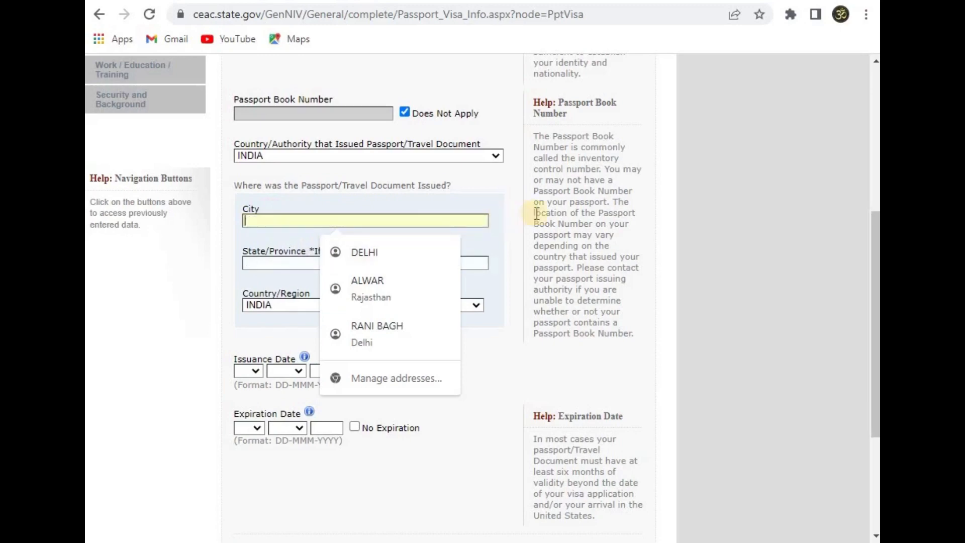
left_click(405, 247)
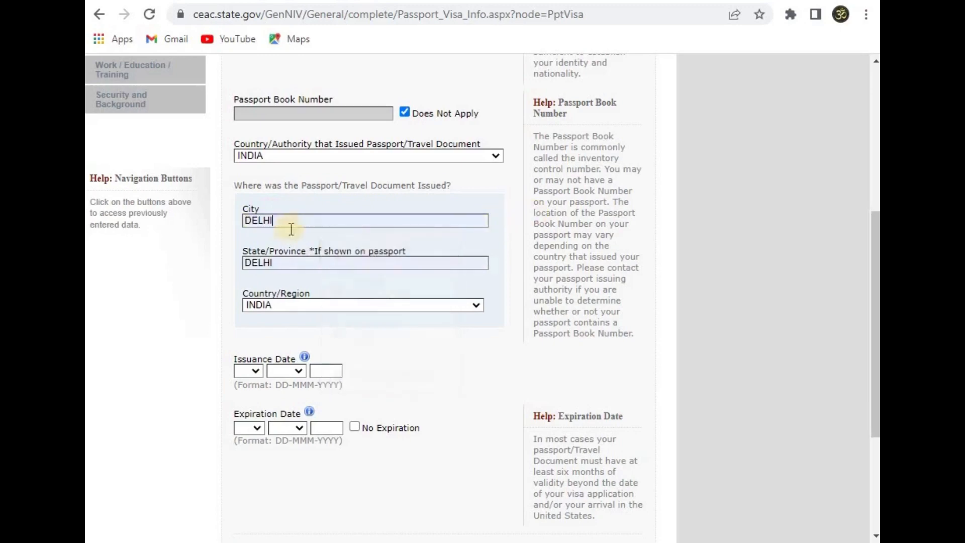
scroll(258, 360, "down", 3)
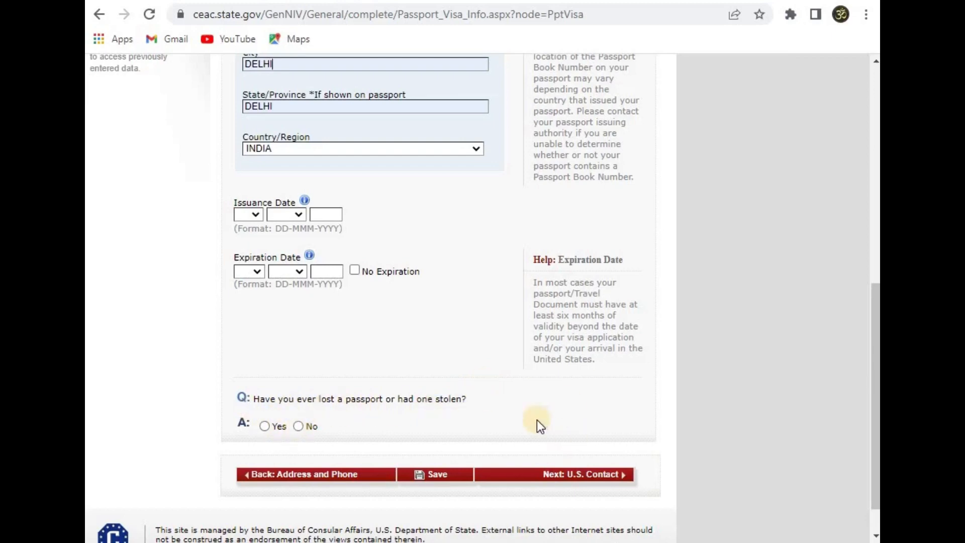
On the U.S. Contact page, set Relationship to You to FRIEND, then continue to Family.
left_click(573, 476)
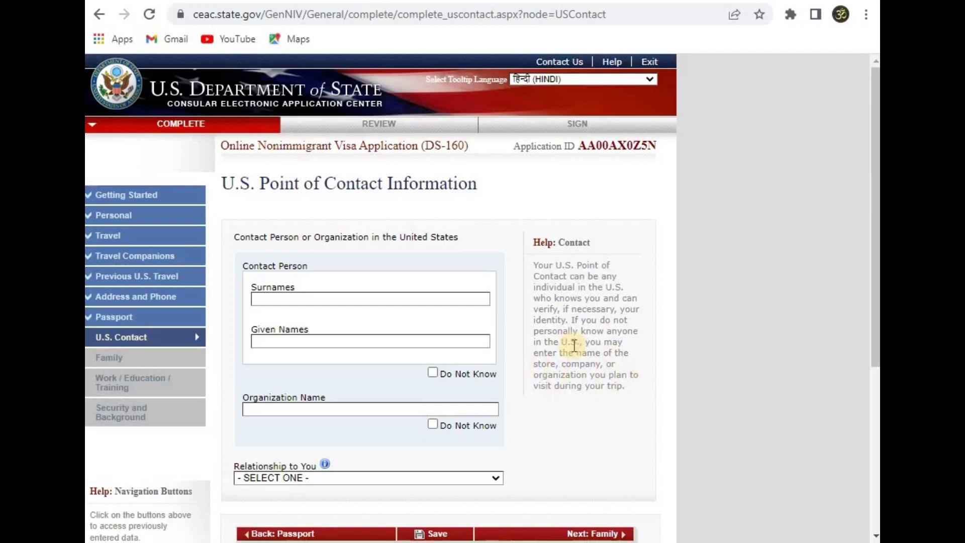
scroll(553, 320, "down", 2)
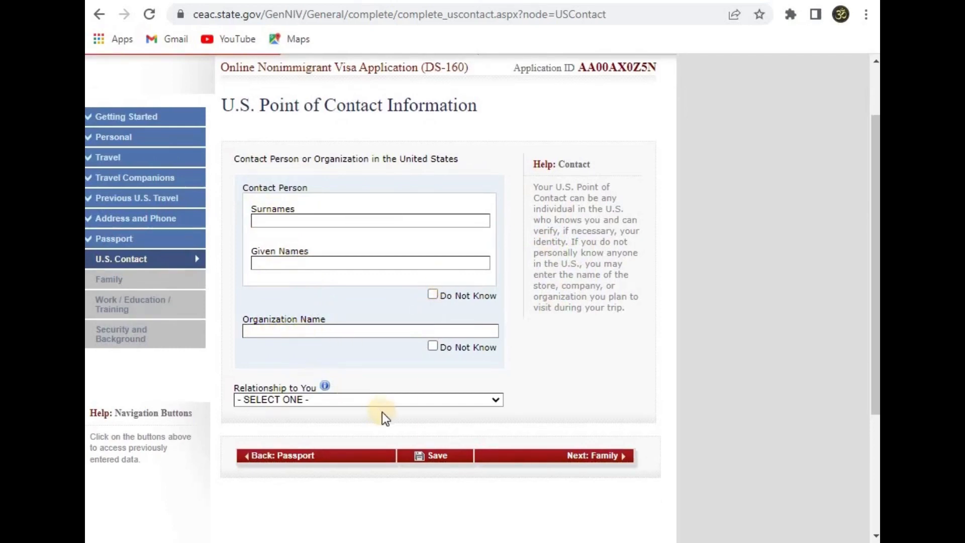
left_click(351, 399)
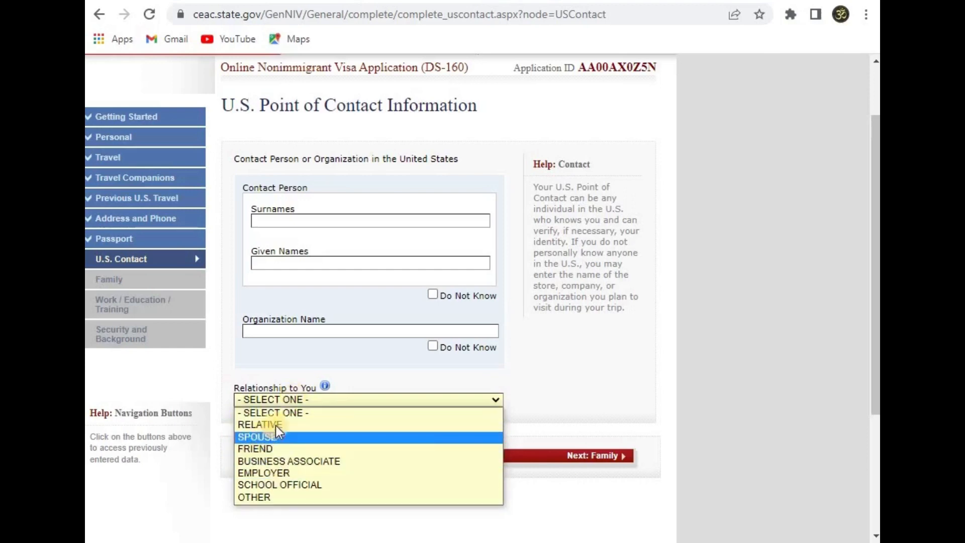
left_click(262, 450)
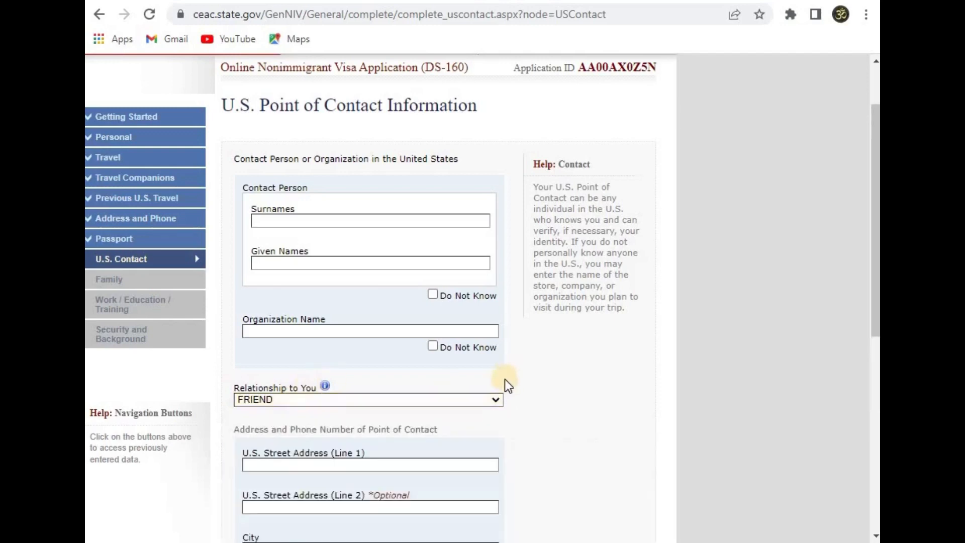
scroll(505, 379, "down", 3)
scroll(330, 325, "down", 2)
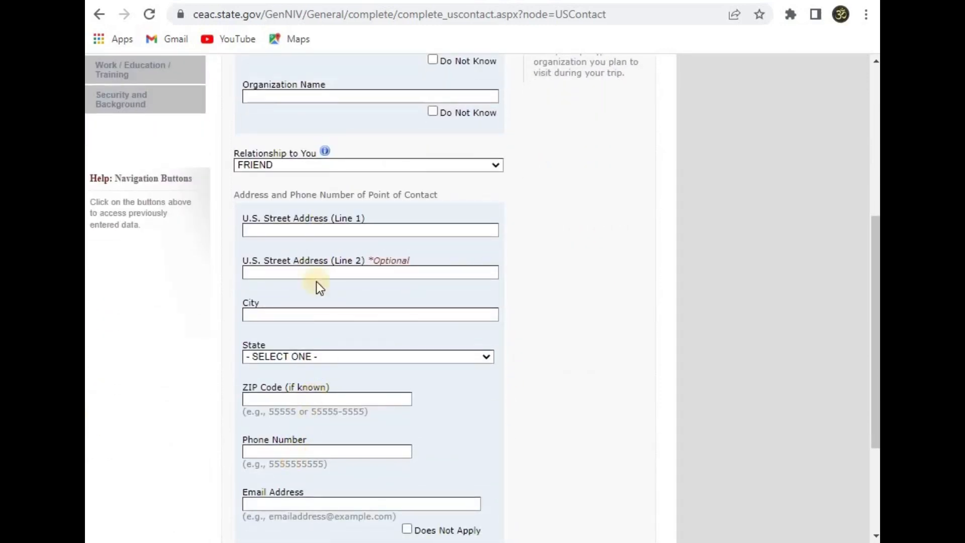
scroll(292, 216, "down", 2)
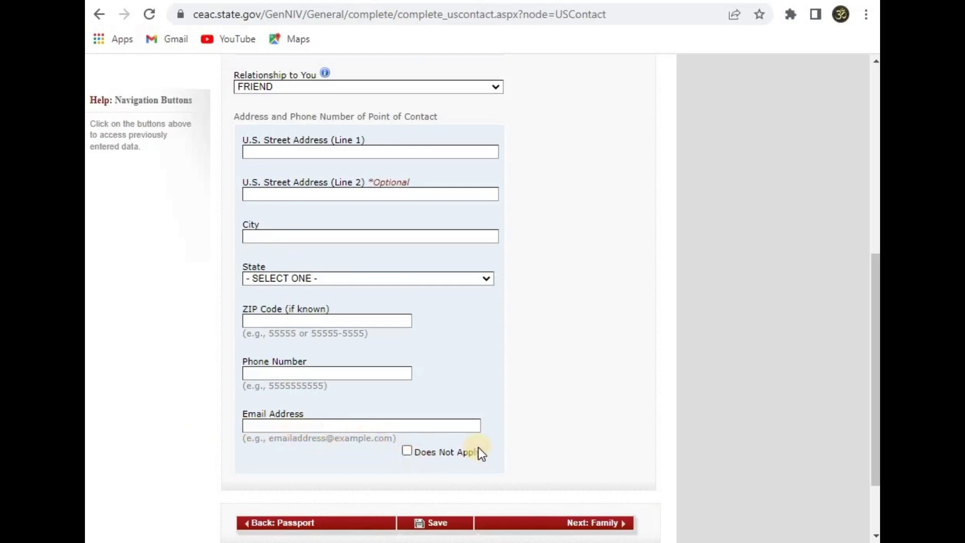
scroll(478, 450, "up", 3)
scroll(468, 446, "down", 2)
scroll(467, 444, "down", 2)
left_click(607, 526)
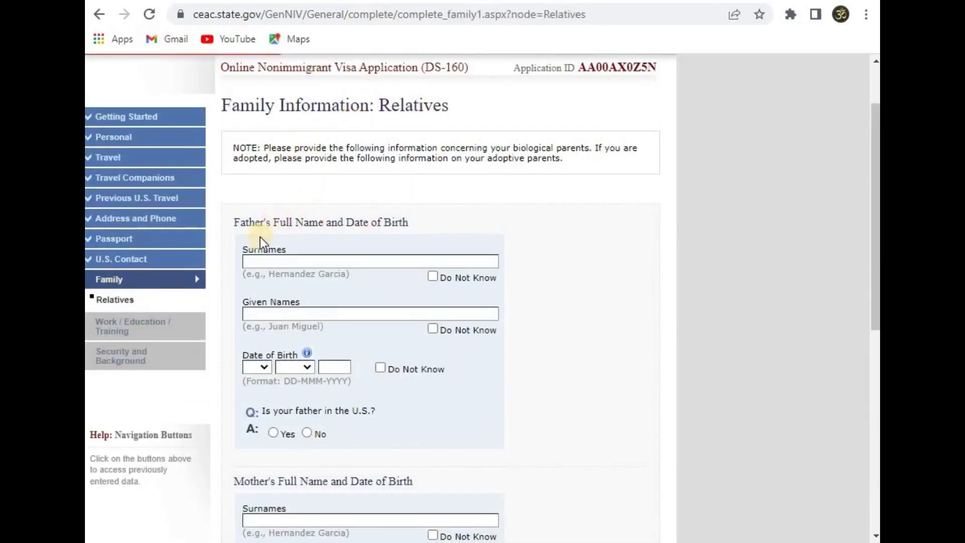
Review the Family: Relatives page and proceed to Work/Education/Training.
scroll(318, 217, "down", 1)
scroll(317, 219, "down", 1)
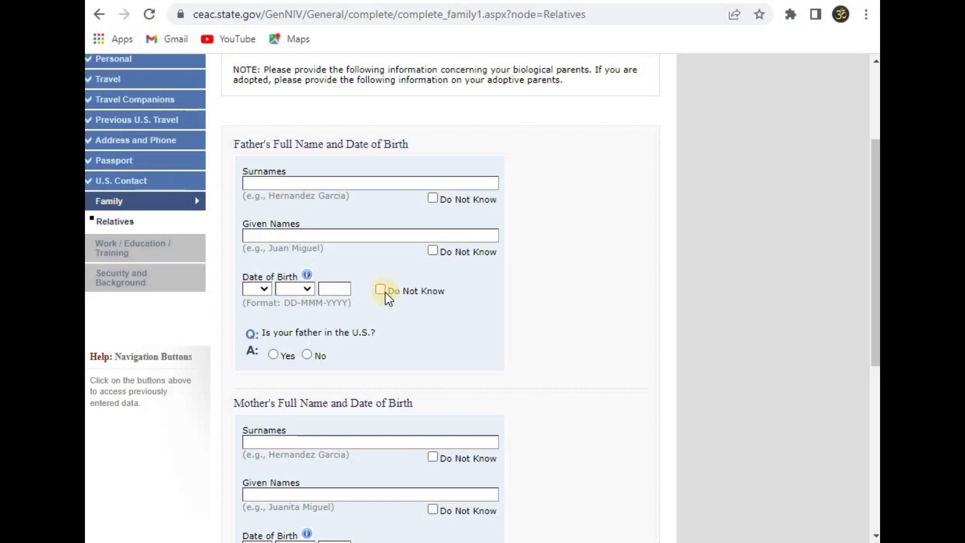
scroll(310, 272, "down", 2)
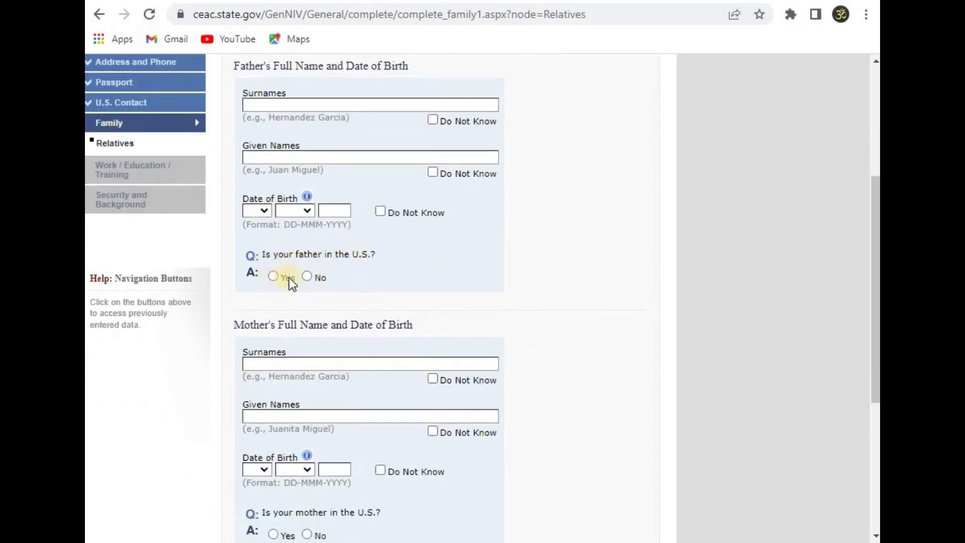
scroll(309, 282, "down", 3)
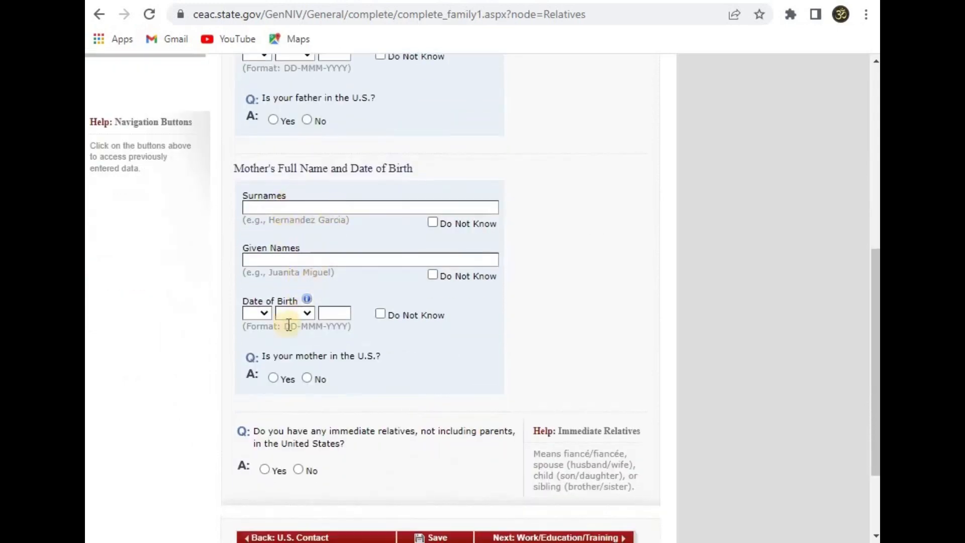
scroll(301, 373, "down", 2)
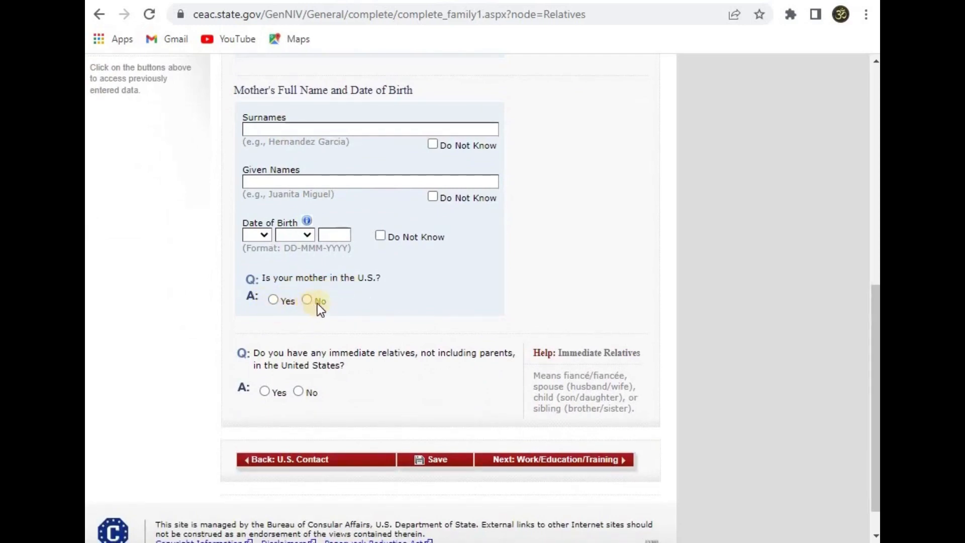
scroll(266, 358, "down", 1)
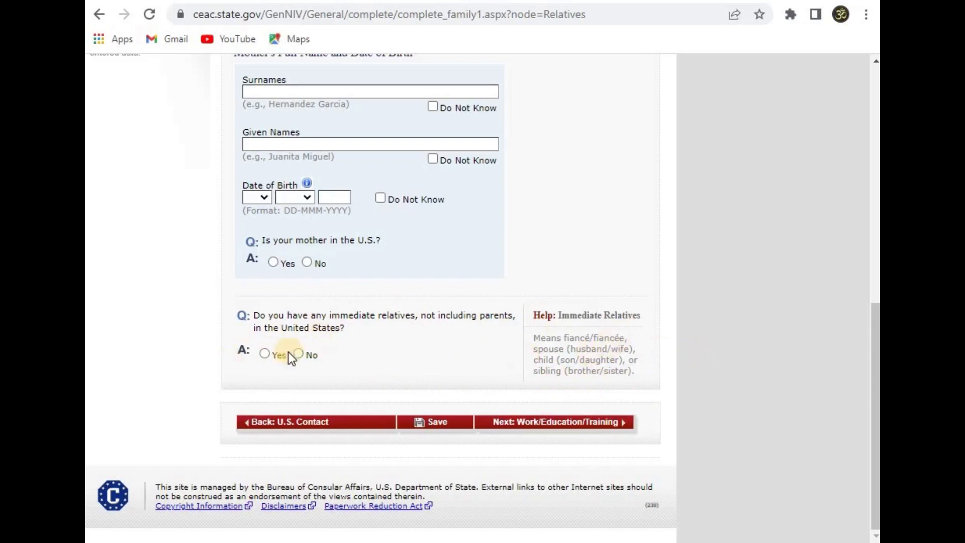
left_click(512, 428)
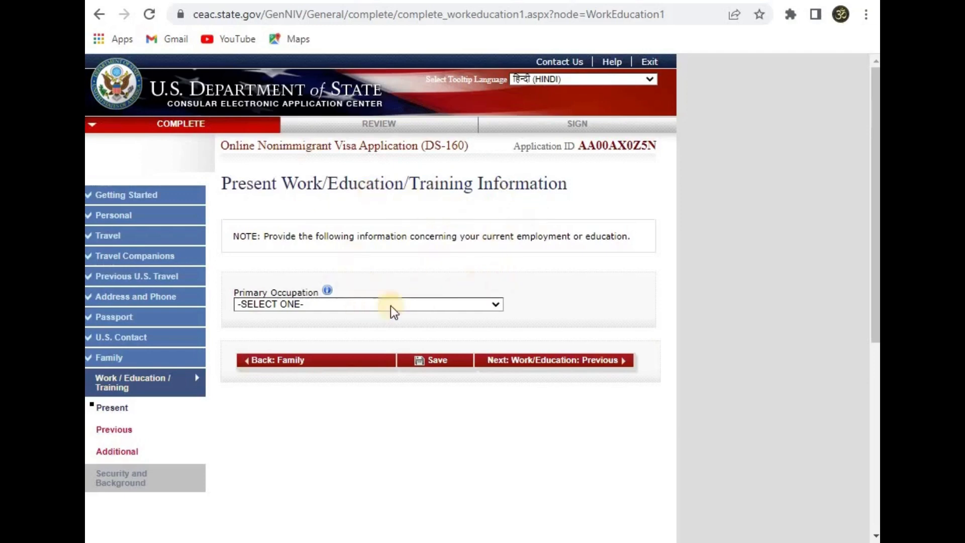
Pick BUSINESS from the Primary Occupation dropdown.
left_click(378, 301)
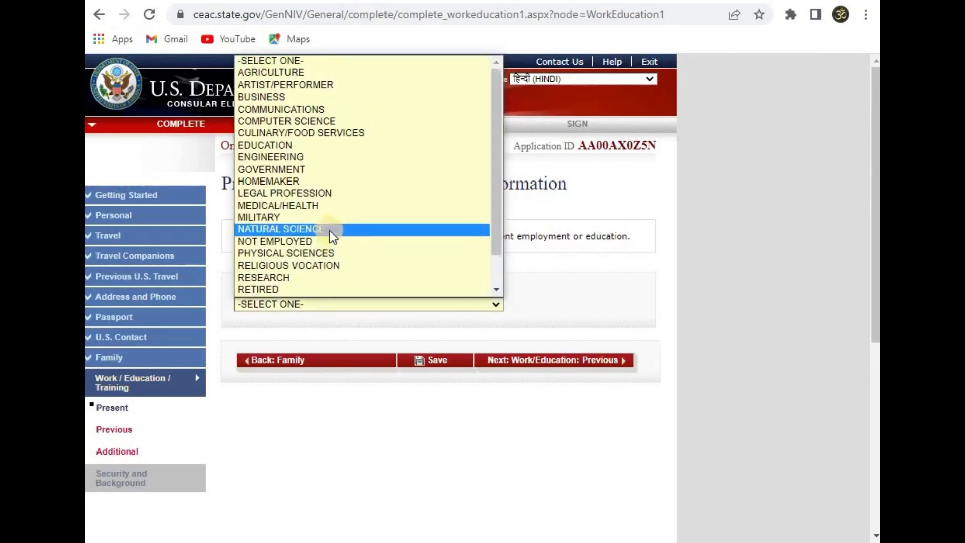
scroll(319, 259, "down", 1)
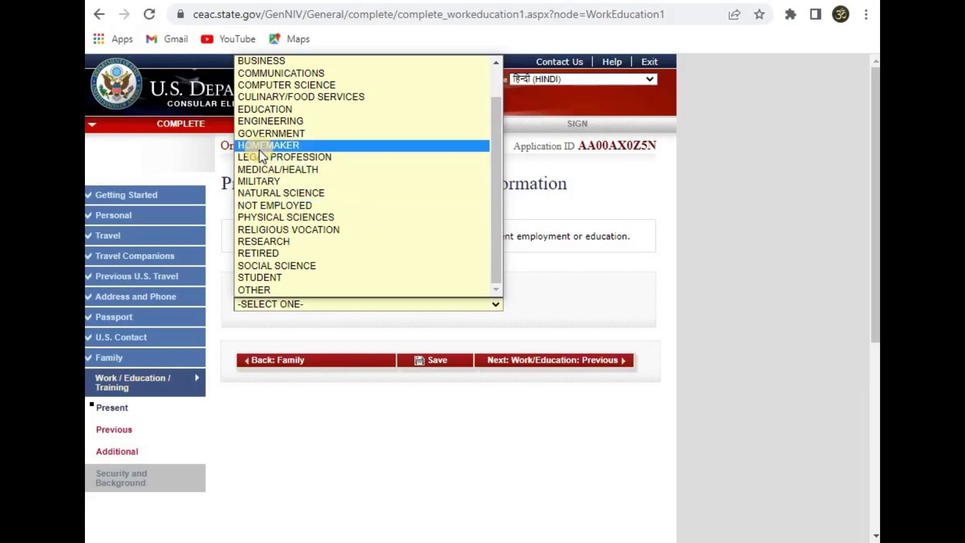
scroll(266, 116, "up", 1)
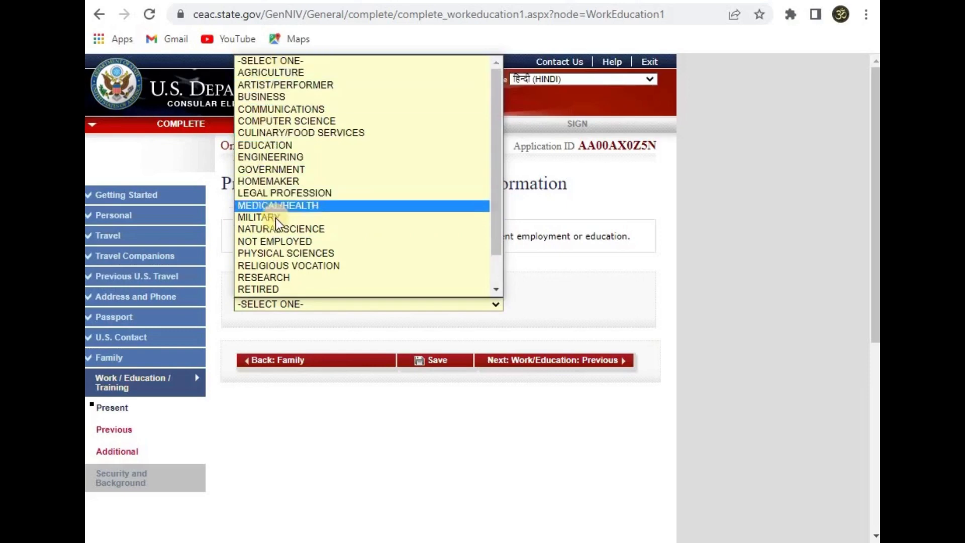
scroll(279, 267, "down", 1)
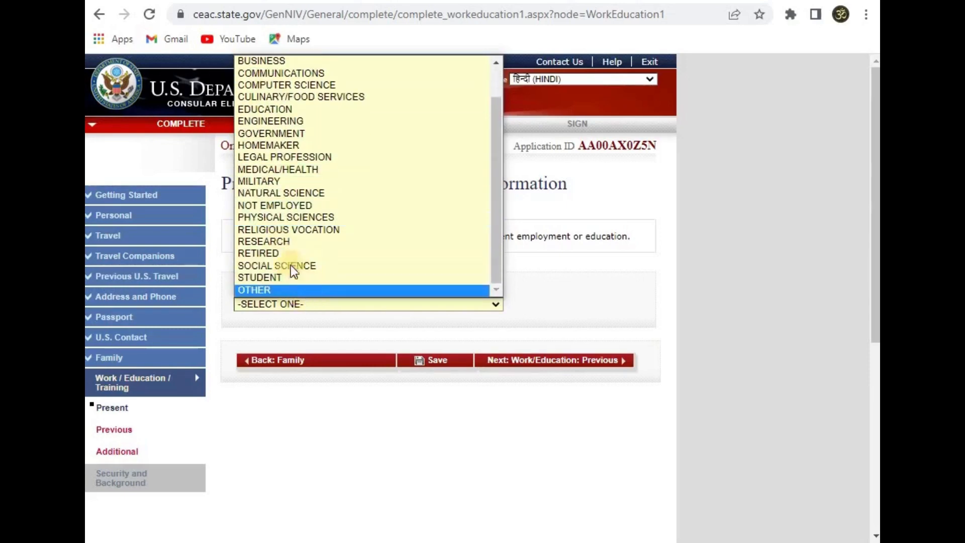
scroll(269, 105, "up", 1)
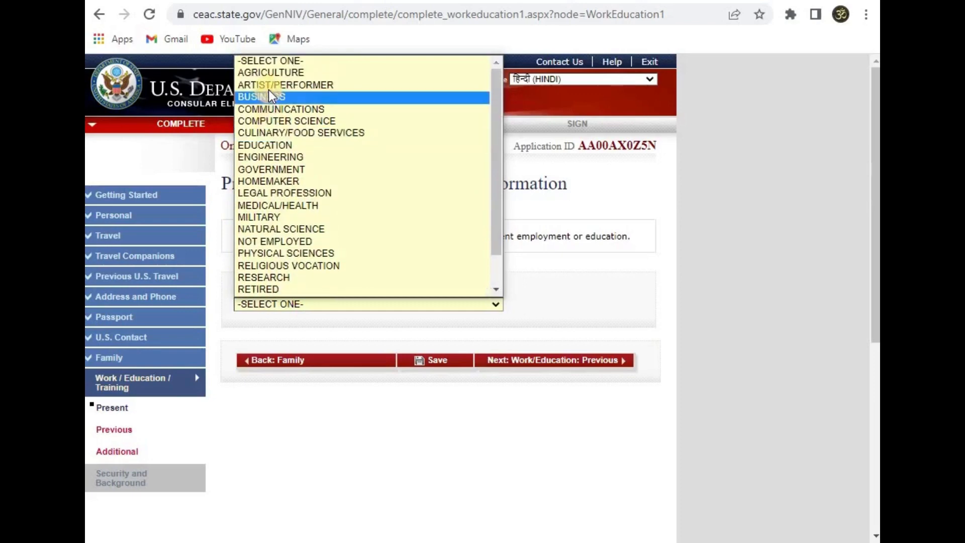
left_click(288, 100)
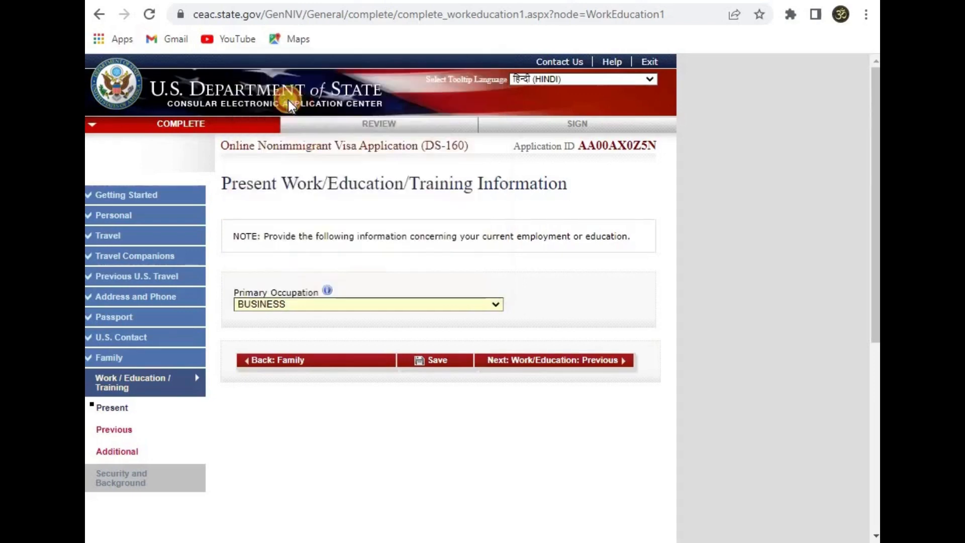
Enter VPS IMMIGRATION as the present employer name.
scroll(247, 286, "down", 3)
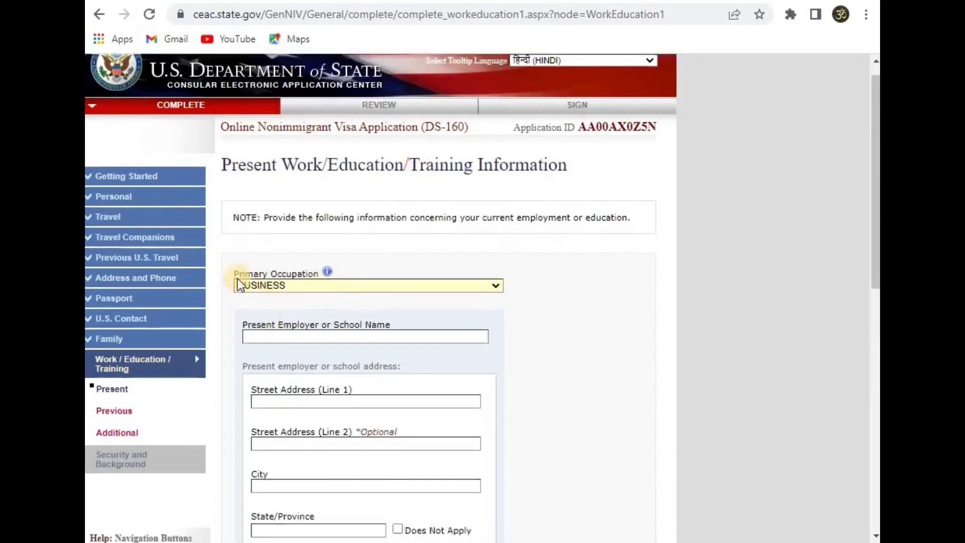
left_click(317, 197)
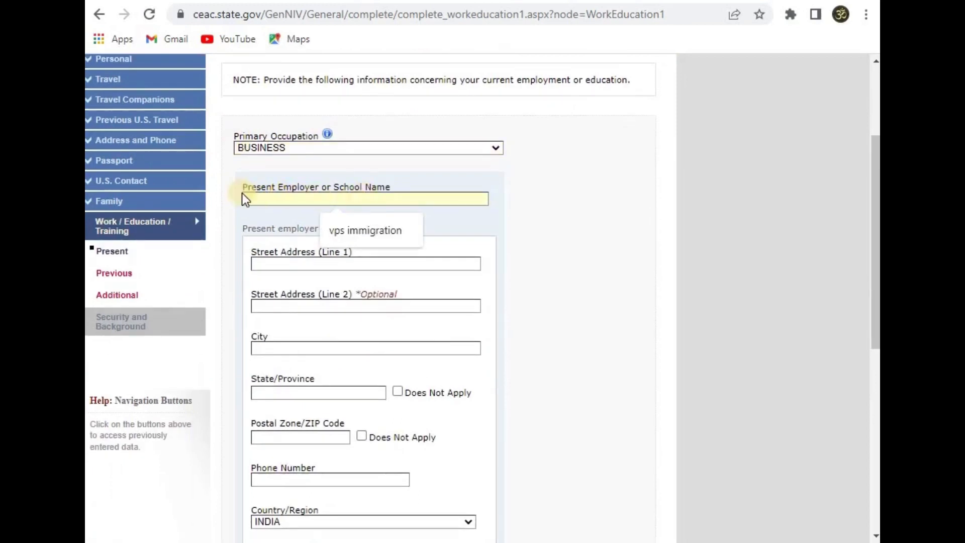
left_click(351, 231)
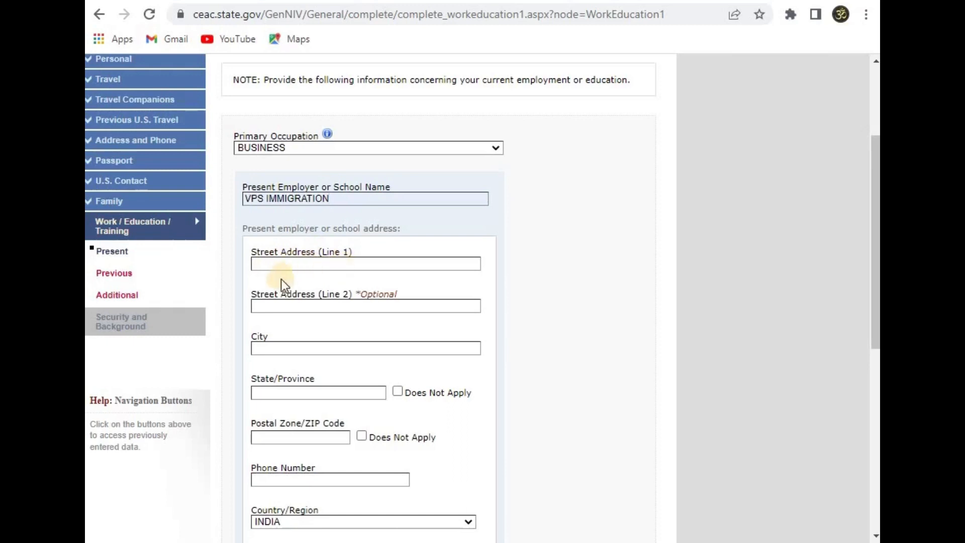
scroll(263, 368, "down", 3)
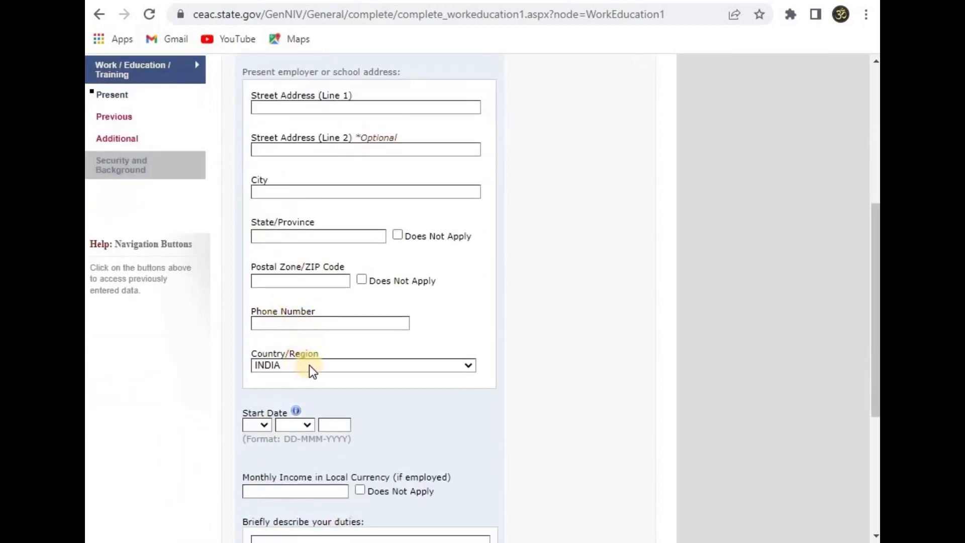
scroll(290, 405, "down", 2)
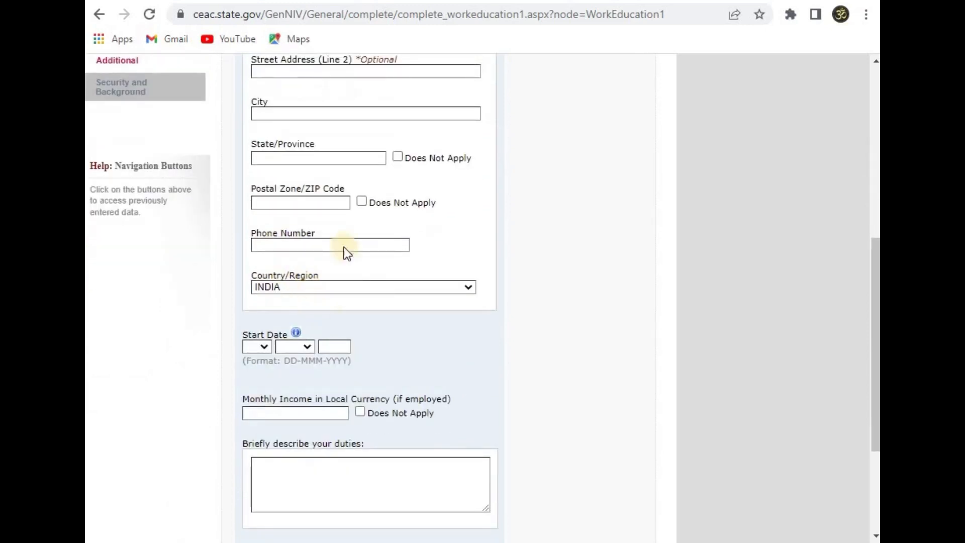
scroll(331, 281, "down", 2)
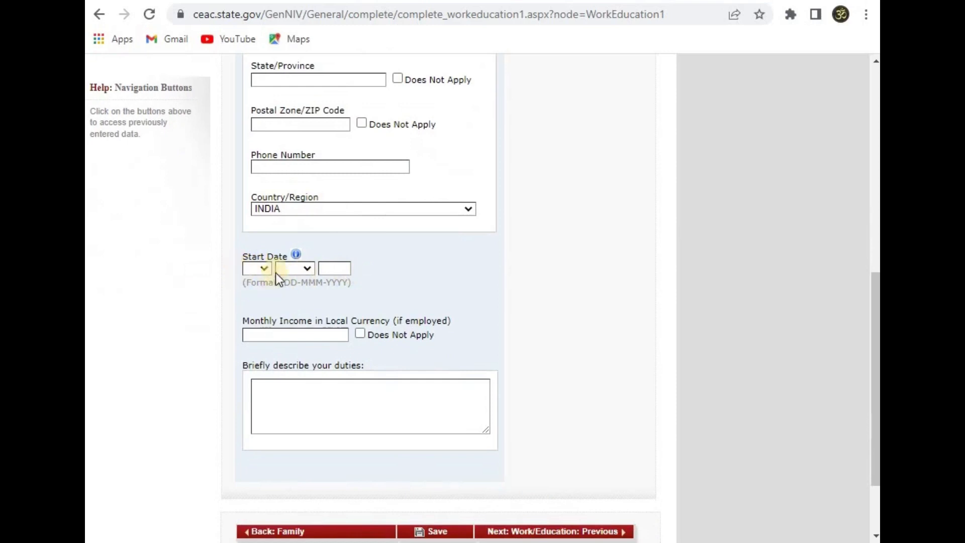
Fill in the monthly income and duties, then continue to the Previous Work/Education page.
left_click(258, 334)
left_click(261, 398)
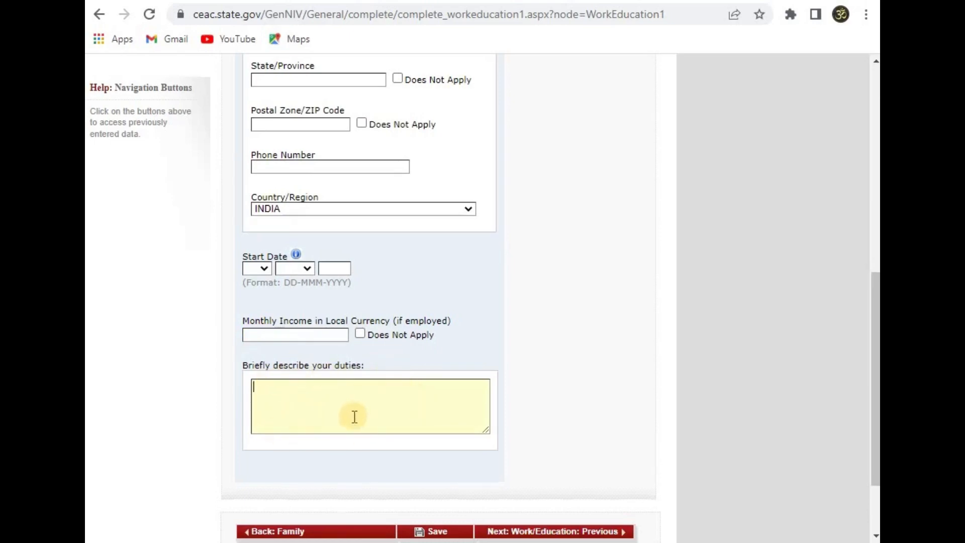
scroll(510, 422, "up", 1)
scroll(511, 422, "down", 3)
left_click(577, 442)
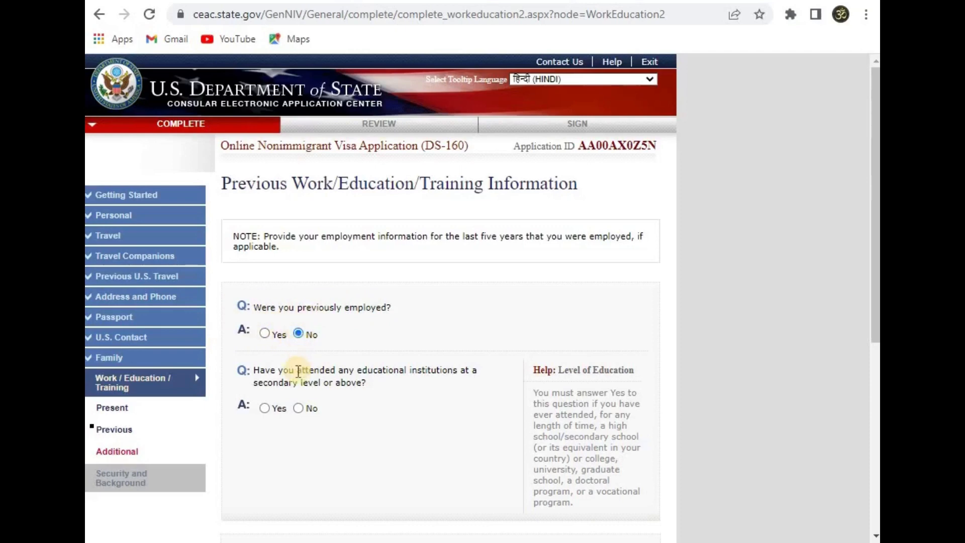
Answer Yes to education and record a SCIENCE course in DELHI, 06 JAN 2015–06 FEB 2016.
scroll(298, 371, "down", 2)
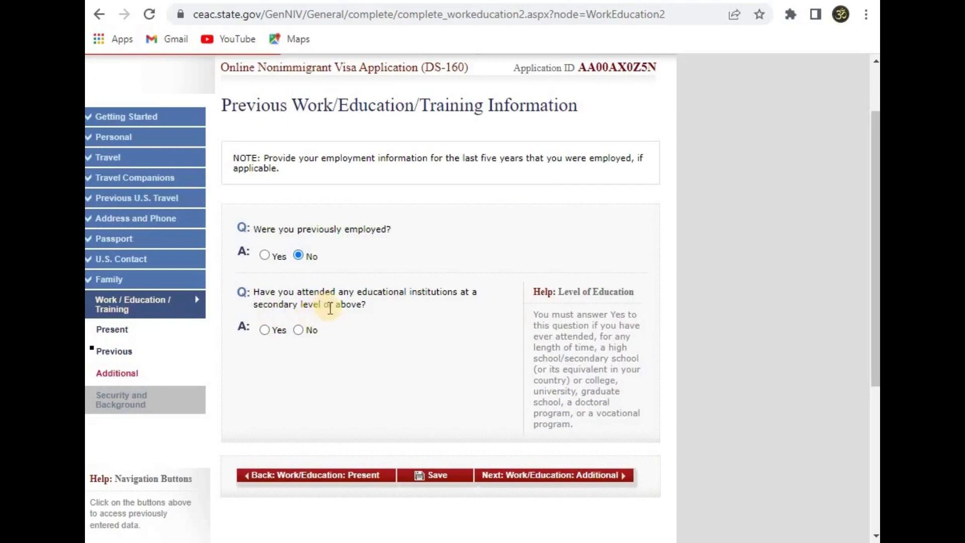
left_click(265, 330)
scroll(315, 227, "down", 5)
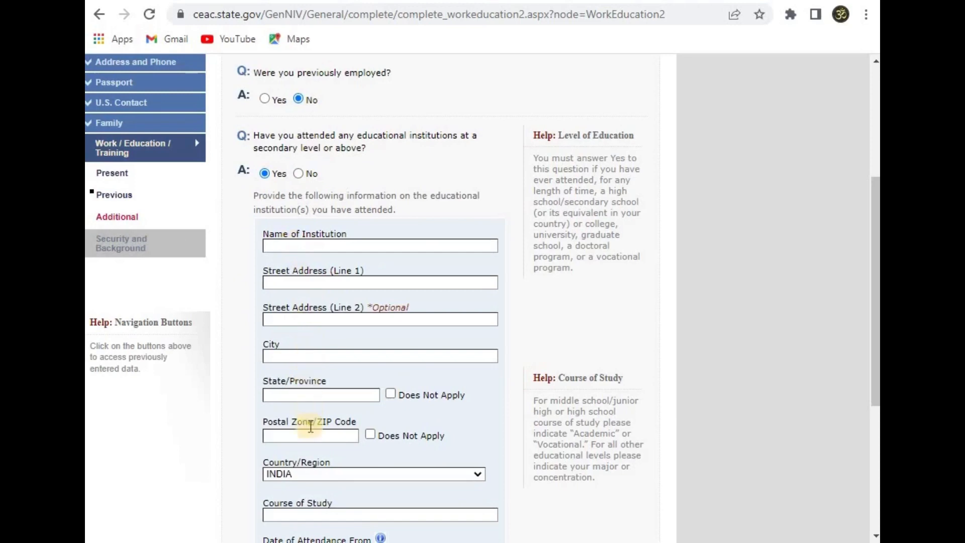
scroll(302, 392, "down", 2)
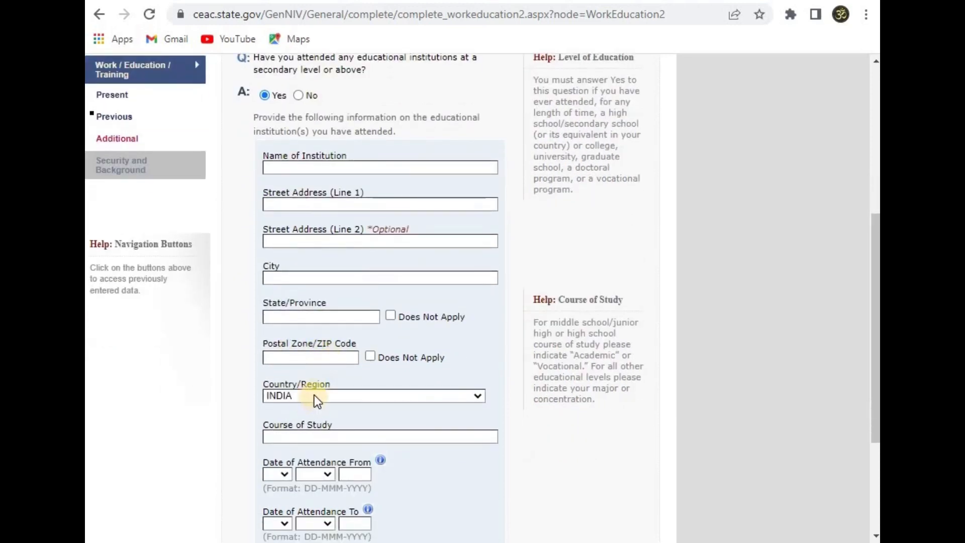
scroll(314, 395, "down", 2)
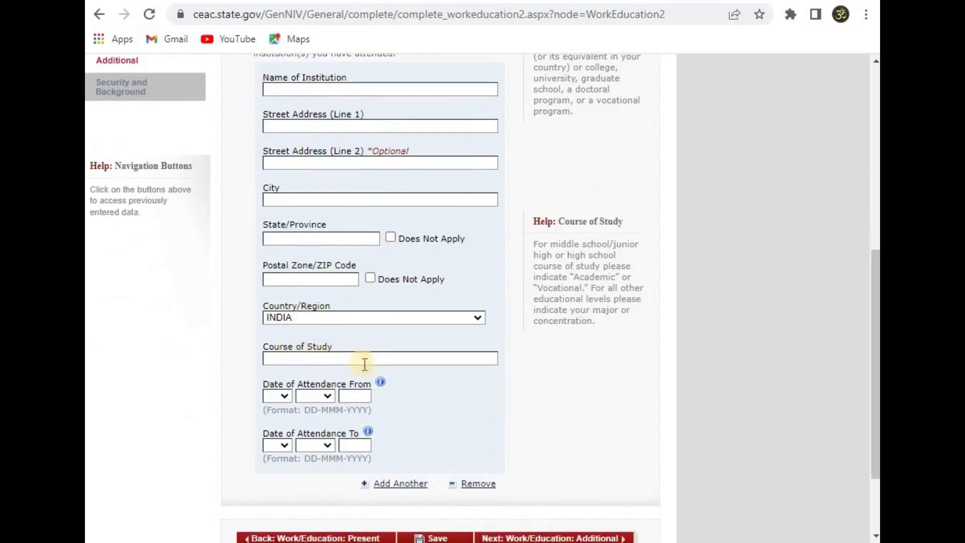
scroll(315, 329, "down", 2)
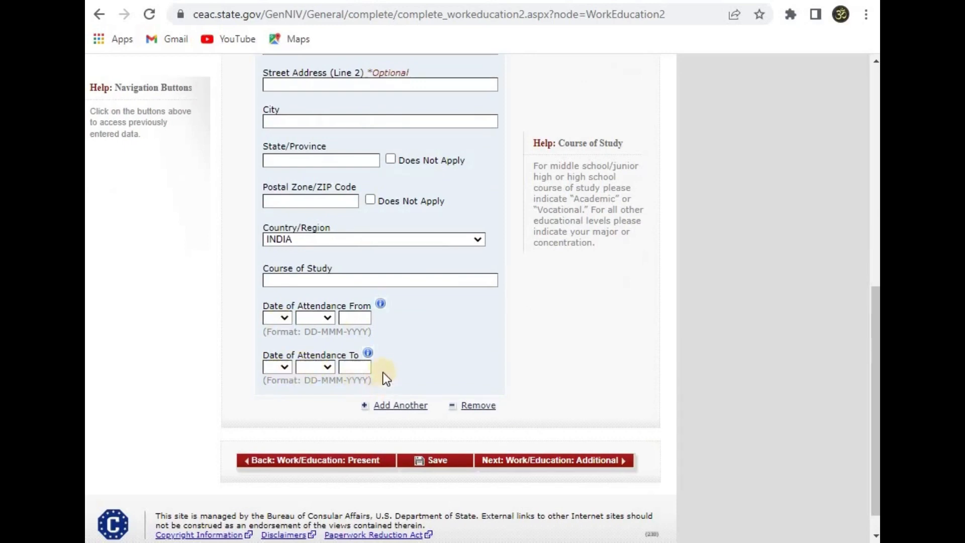
scroll(382, 362, "up", 6)
scroll(378, 349, "down", 3)
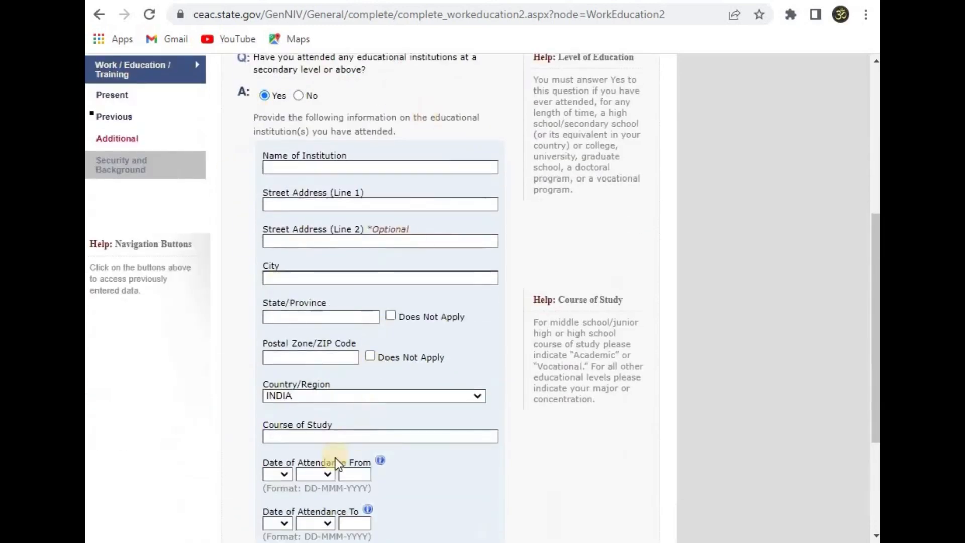
scroll(432, 236, "down", 4)
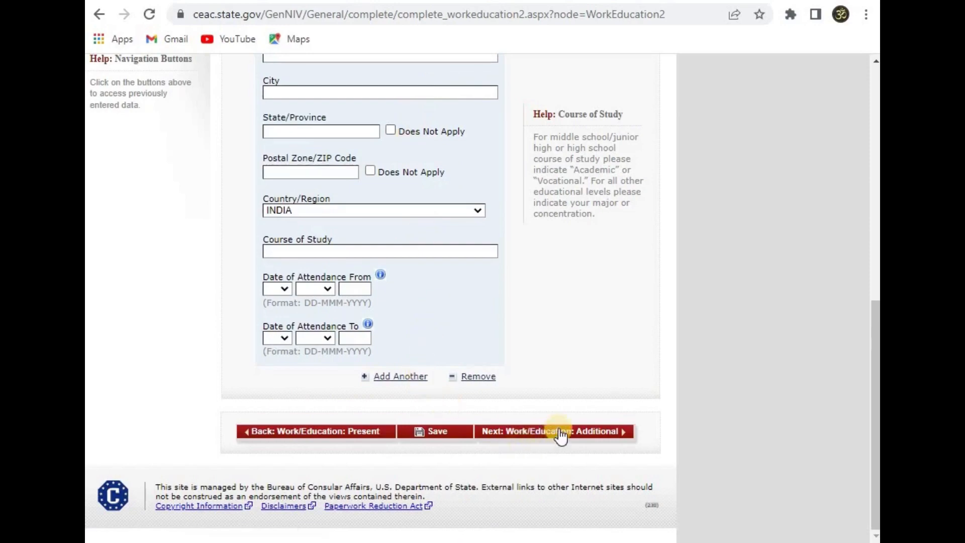
left_click(609, 437)
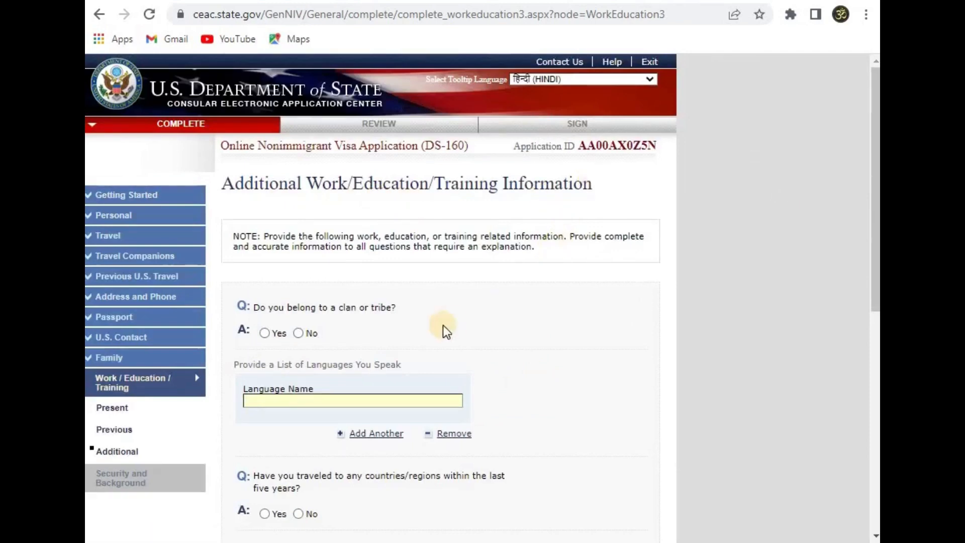
Answer No to belonging to a clan or tribe.
scroll(483, 301, "down", 2)
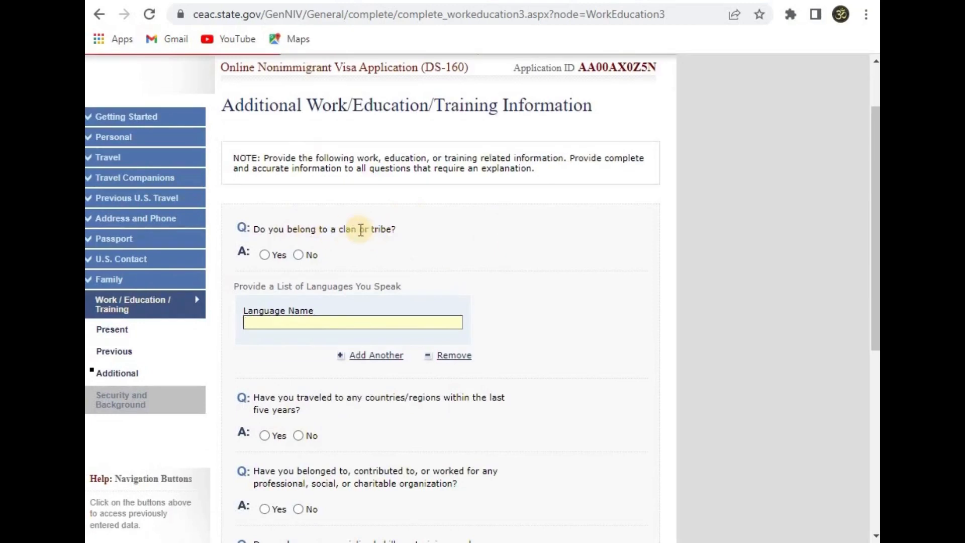
mouse_move(361, 231)
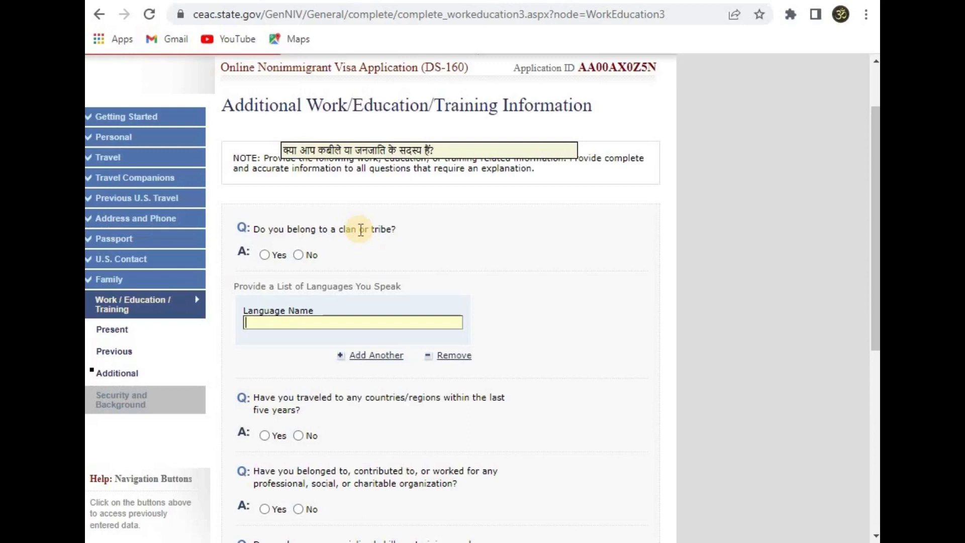
left_click(304, 255)
List HINDI and ENGLISH as spoken languages, removing the extra empty row.
scroll(352, 270, "down", 2)
left_click(258, 245)
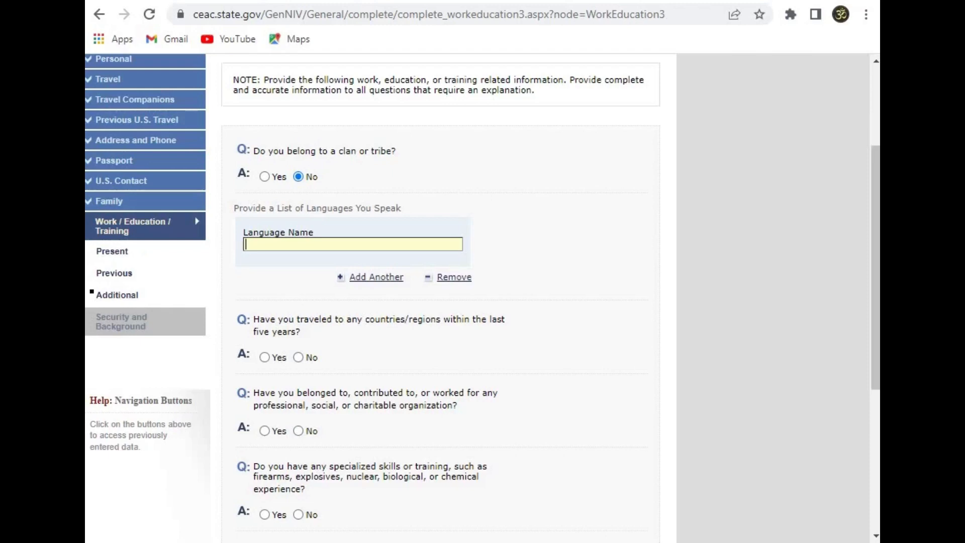
type("HINDI")
left_click(377, 277)
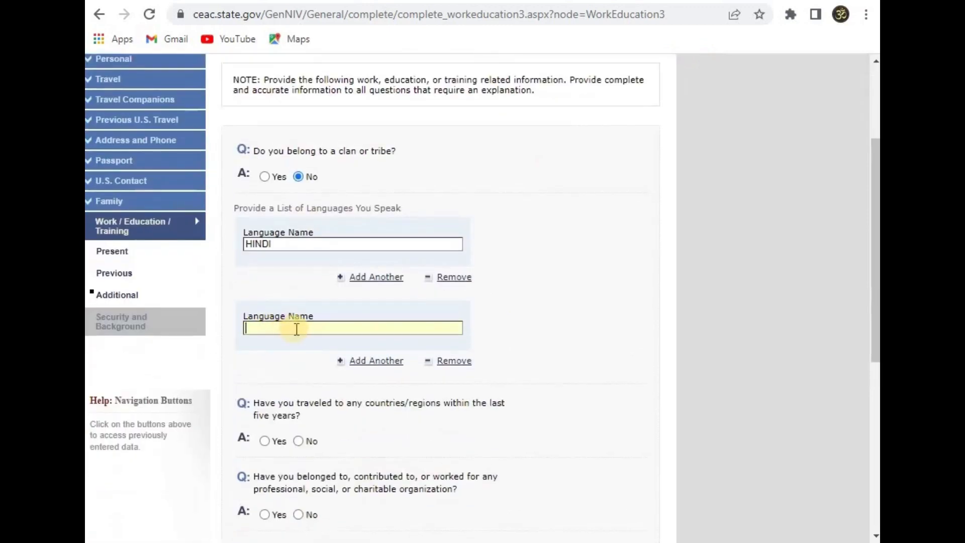
type("ENGLISH")
left_click(377, 361)
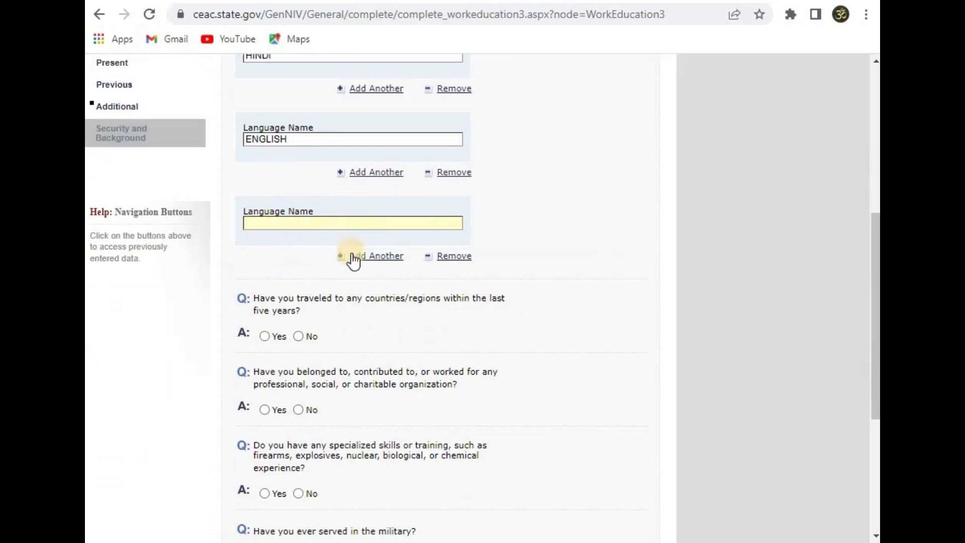
left_click(463, 260)
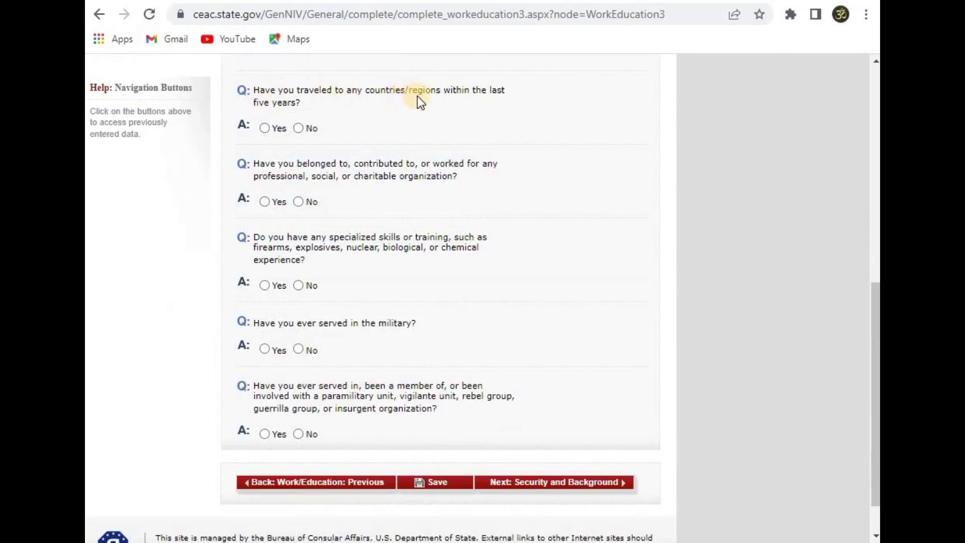
Answer No to travel to other countries in the last five years.
left_click(299, 128)
scroll(351, 252, "down", 5)
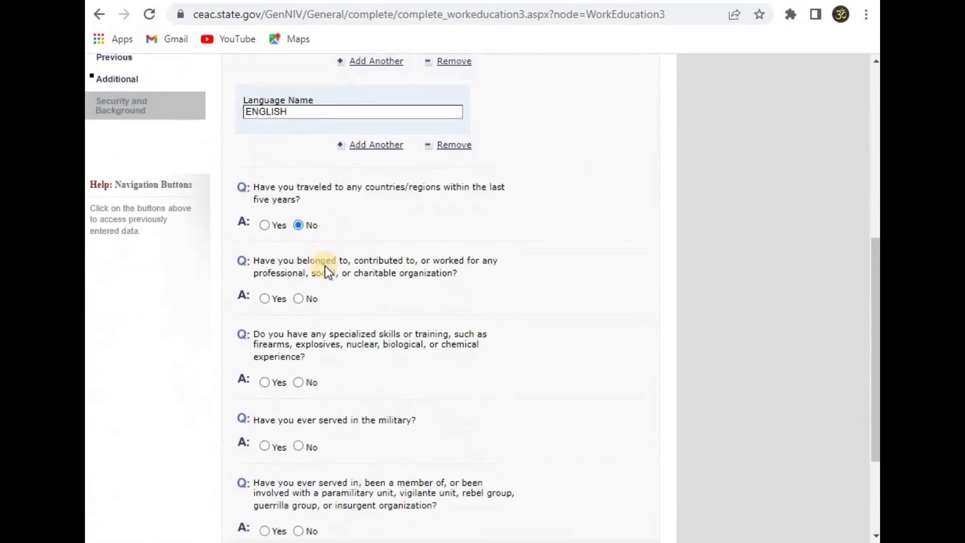
scroll(324, 265, "down", 3)
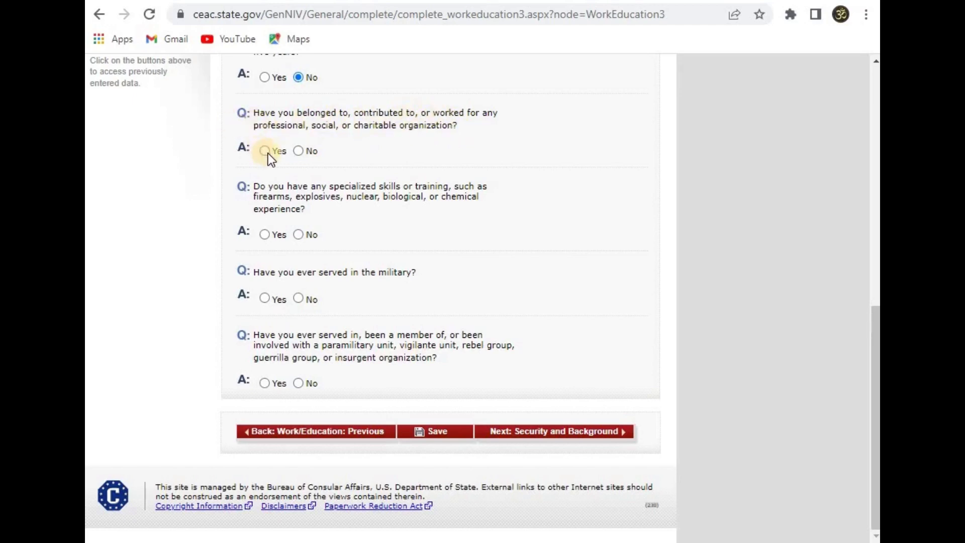
Answer No to organization membership, specialized skills, military and paramilitary questions, then go to Security and Background.
left_click(296, 152)
scroll(395, 314, "up", 5)
scroll(352, 302, "down", 5)
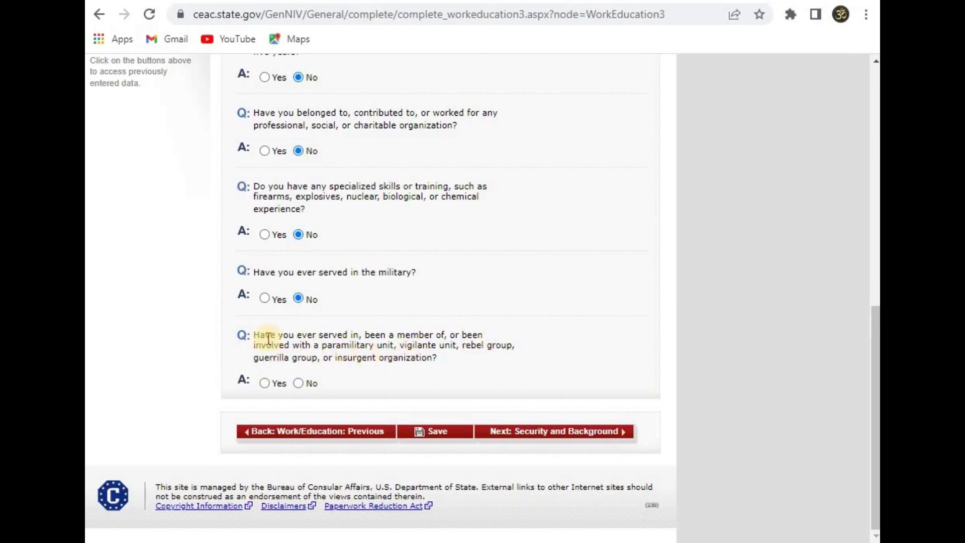
left_click(300, 383)
left_click(519, 429)
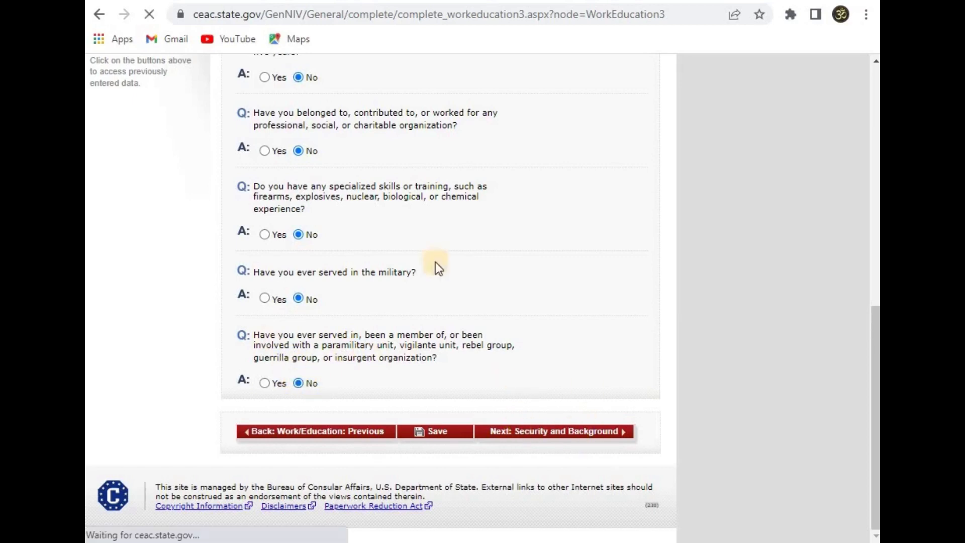
Answer No to the disease, mental or physical disorder and drug abuse questions, then go to Part 2.
scroll(433, 199, "down", 3)
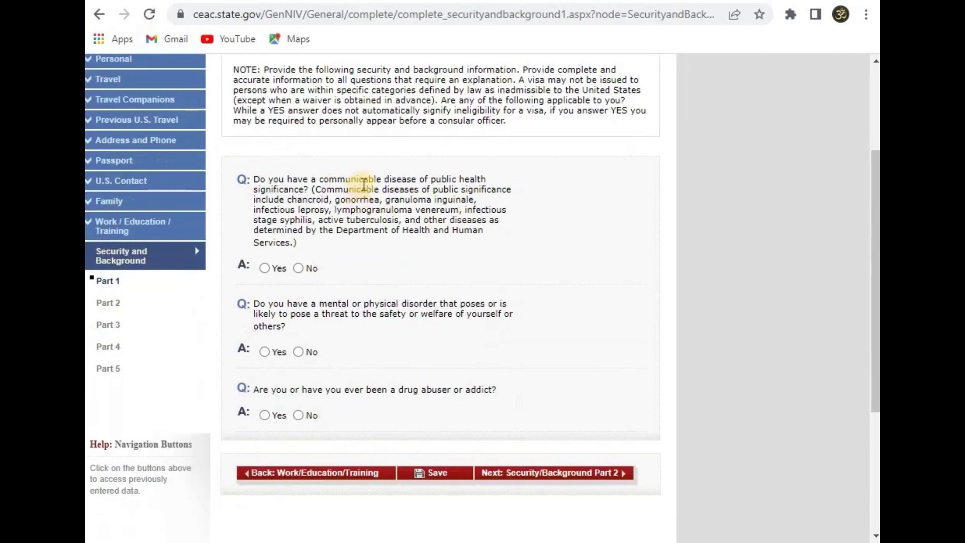
scroll(362, 189, "up", 2)
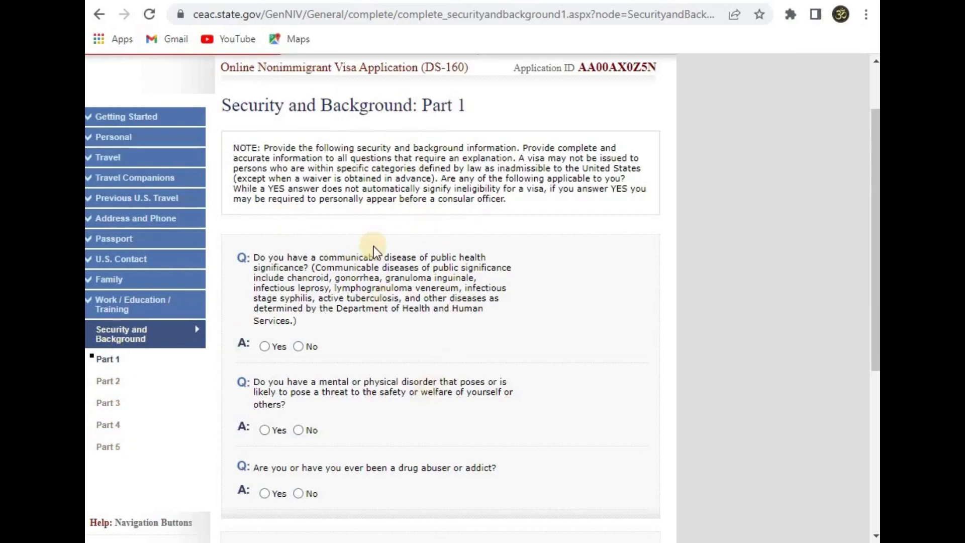
scroll(373, 246, "down", 2)
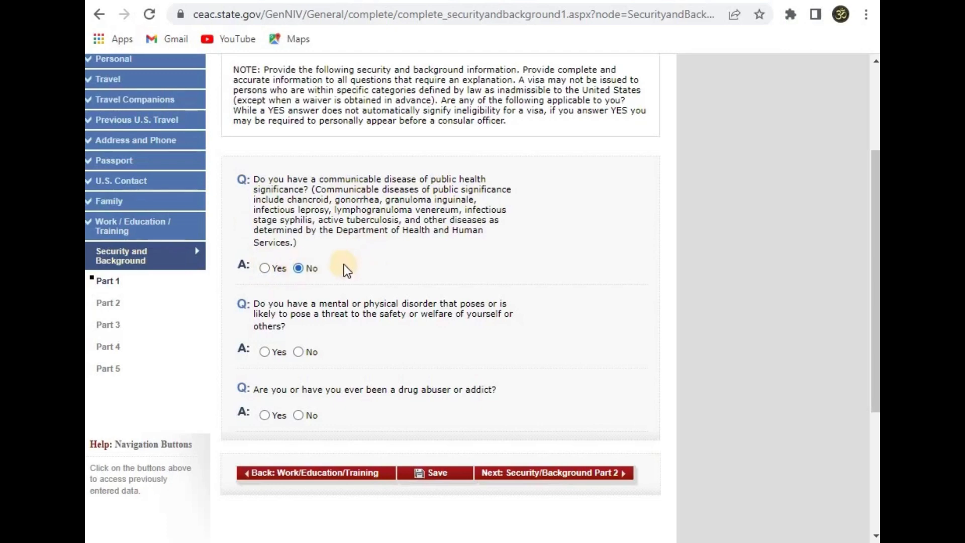
scroll(346, 269, "down", 4)
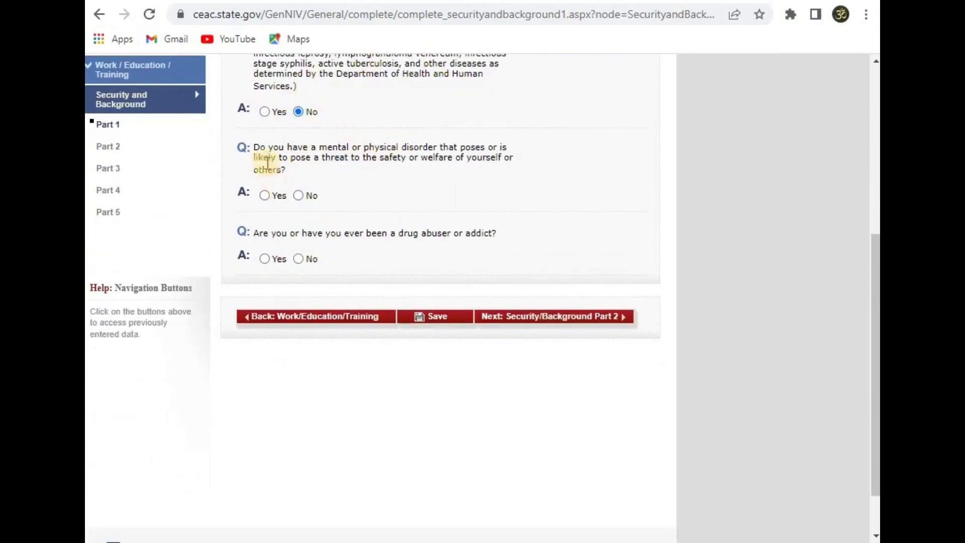
scroll(279, 176, "up", 2)
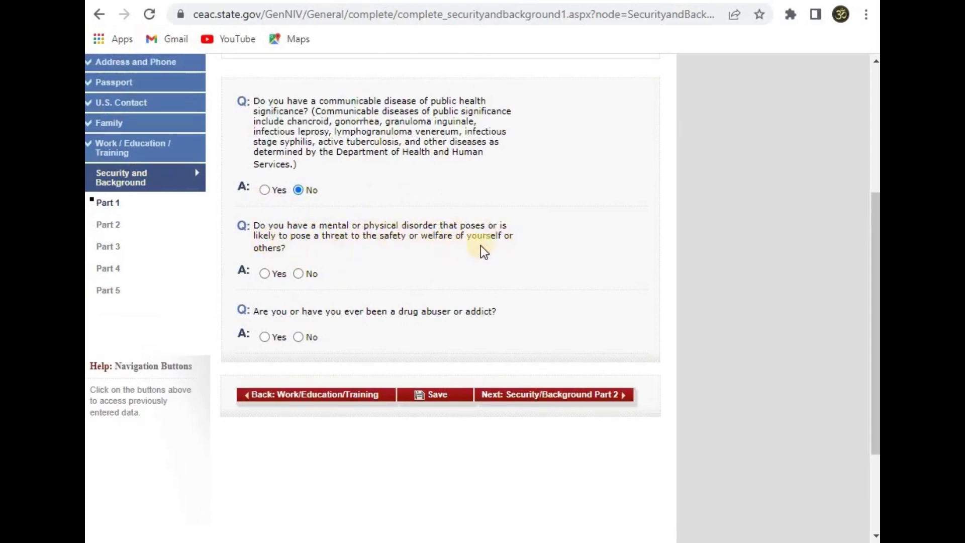
left_click(300, 274)
scroll(507, 297, "down", 3)
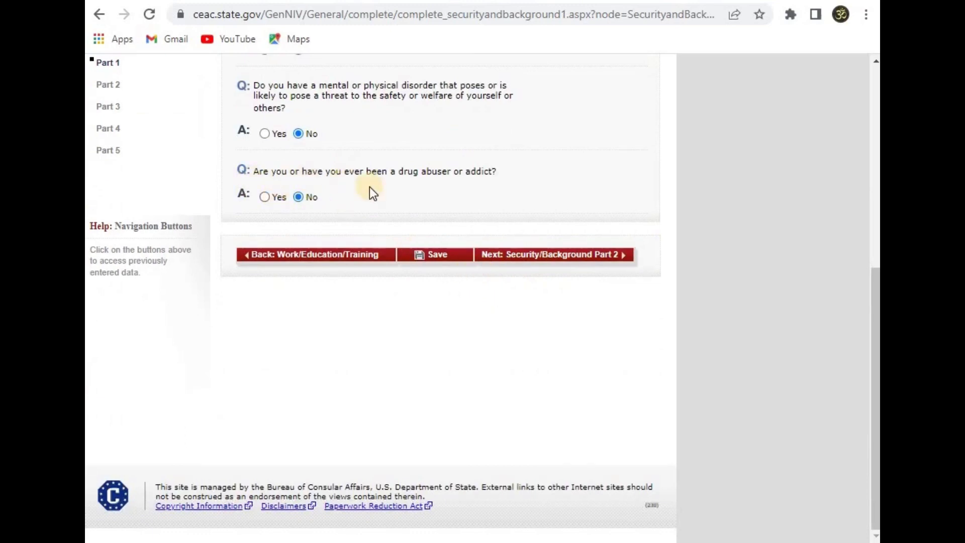
left_click(581, 261)
On Part 3, answer No to arrest, controlled substances, torture and the remaining questions.
scroll(294, 234, "down", 1)
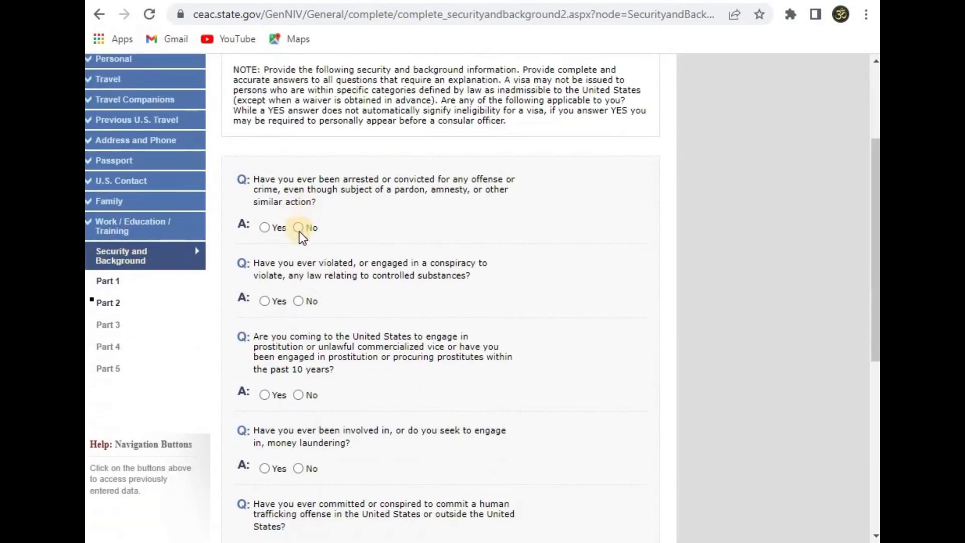
left_click(299, 228)
left_click(298, 300)
scroll(297, 301, "down", 3)
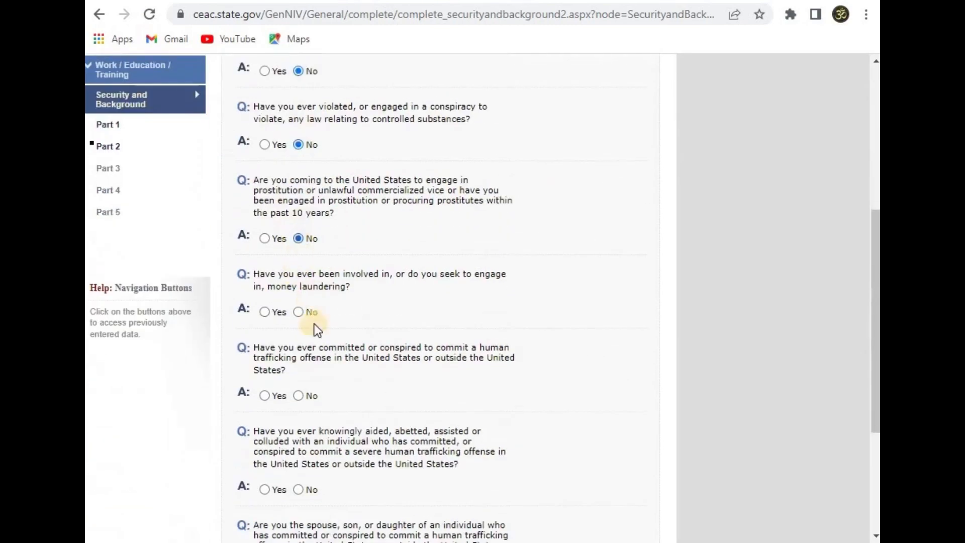
scroll(272, 314, "down", 3)
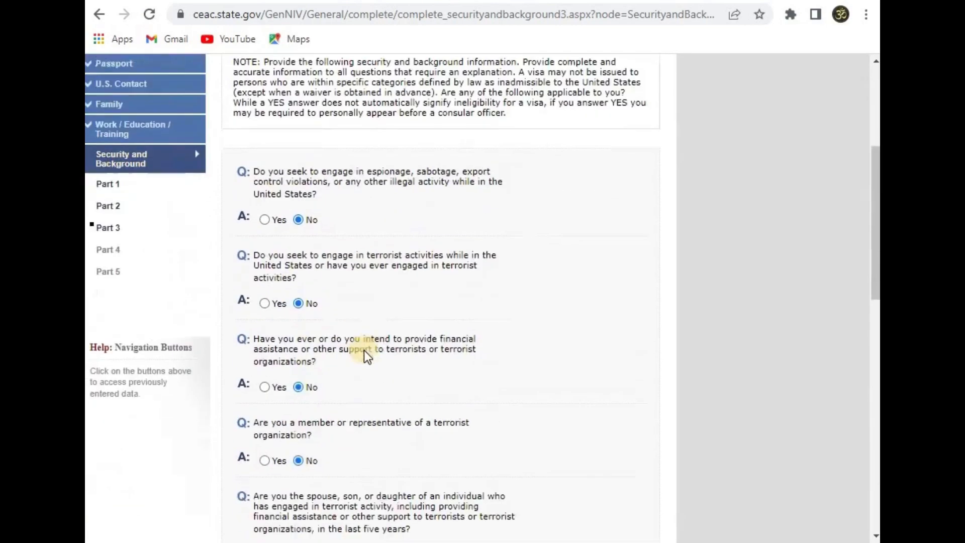
scroll(392, 348, "down", 3)
scroll(392, 359, "down", 4)
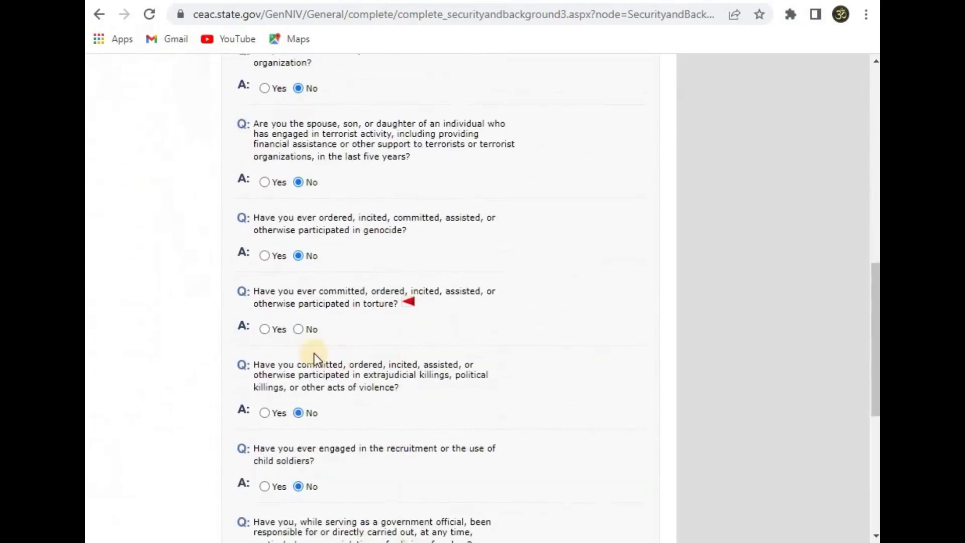
left_click(265, 330)
left_click(303, 329)
scroll(392, 381, "down", 6)
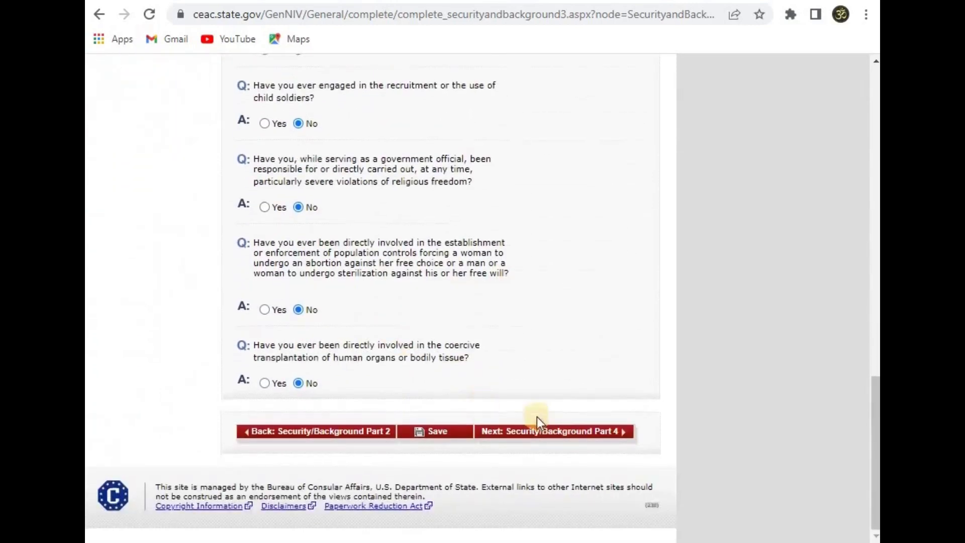
left_click(585, 433)
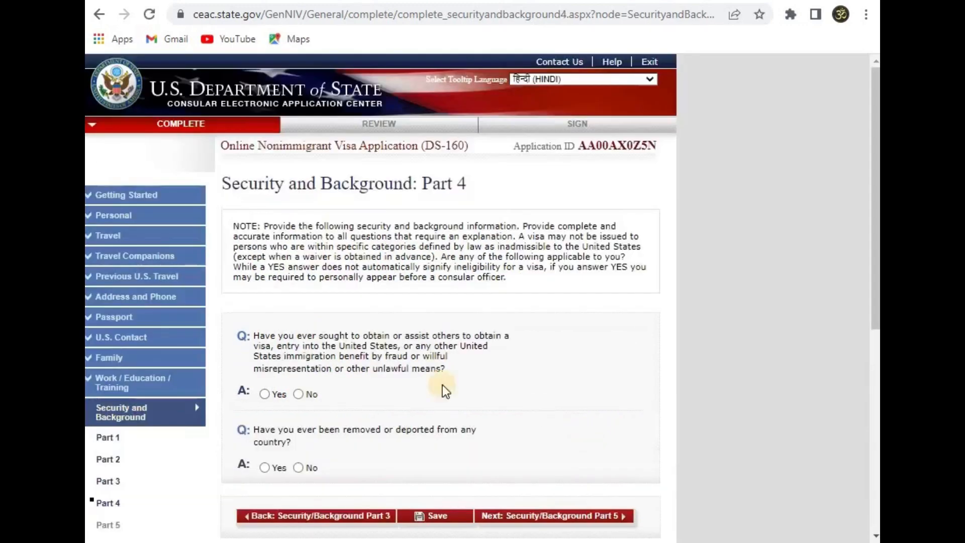
On Part 4, answer No to the fraud and removal or deportation questions.
scroll(357, 388, "down", 1)
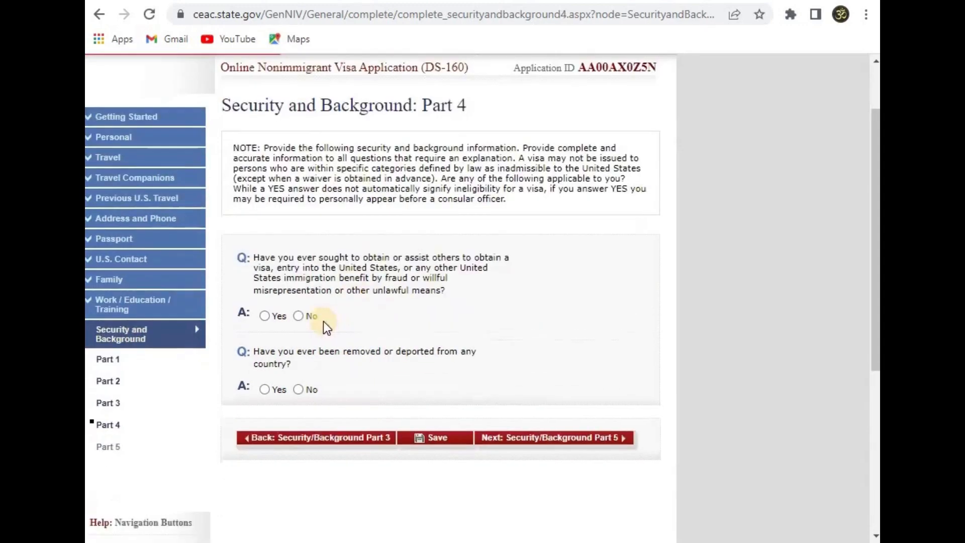
left_click(298, 316)
left_click(299, 390)
scroll(454, 415, "down", 1)
left_click(586, 361)
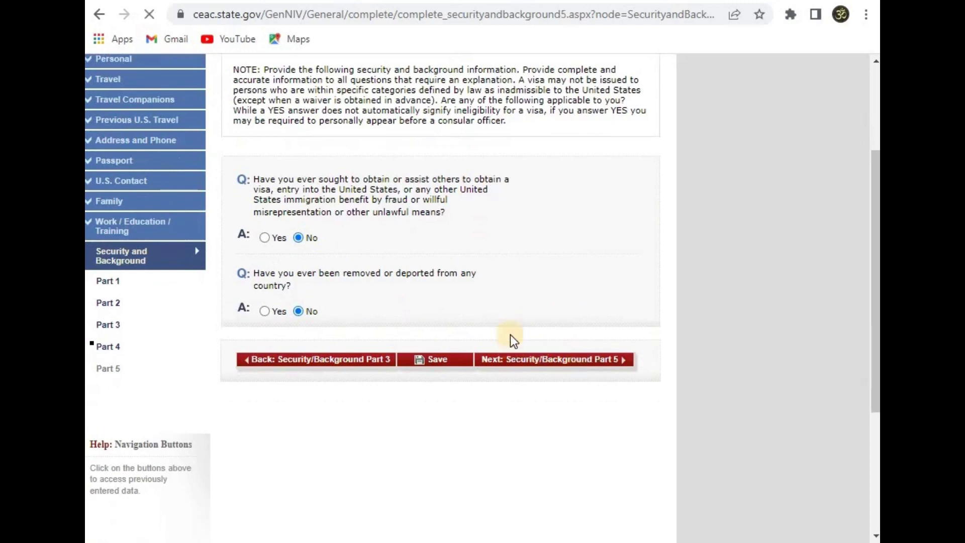
On Part 5, answer No to illegal voting and renounced citizenship, then open the review pages.
scroll(234, 265, "down", 2)
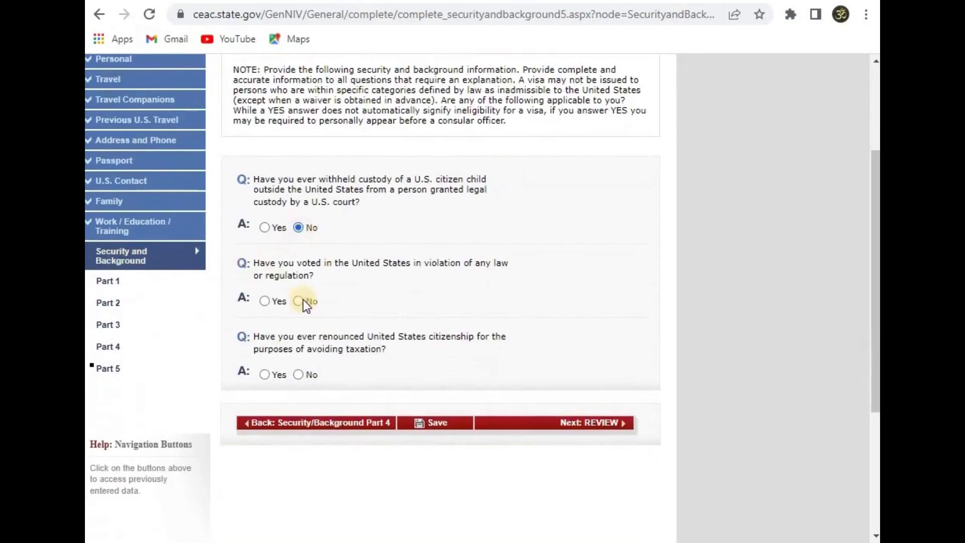
left_click(299, 301)
left_click(299, 374)
left_click(588, 423)
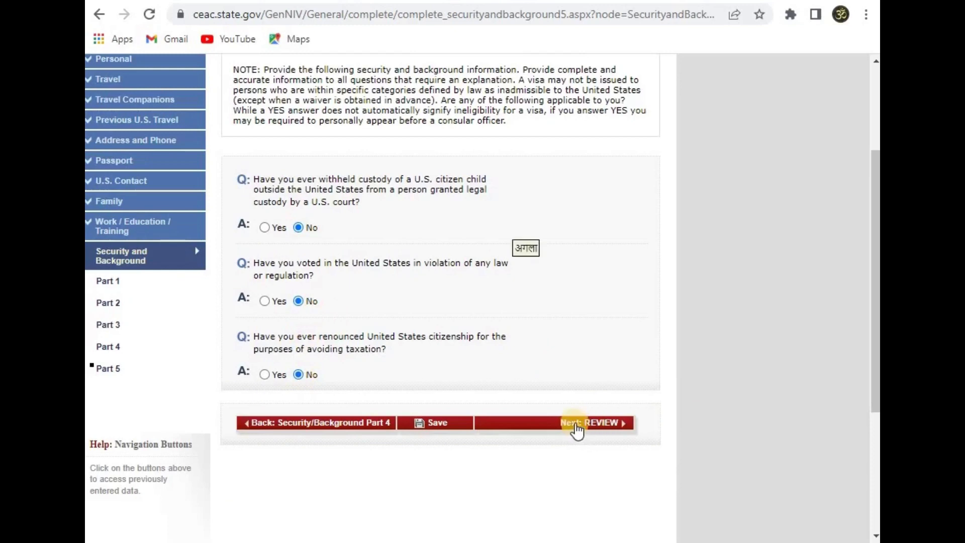
left_click(586, 427)
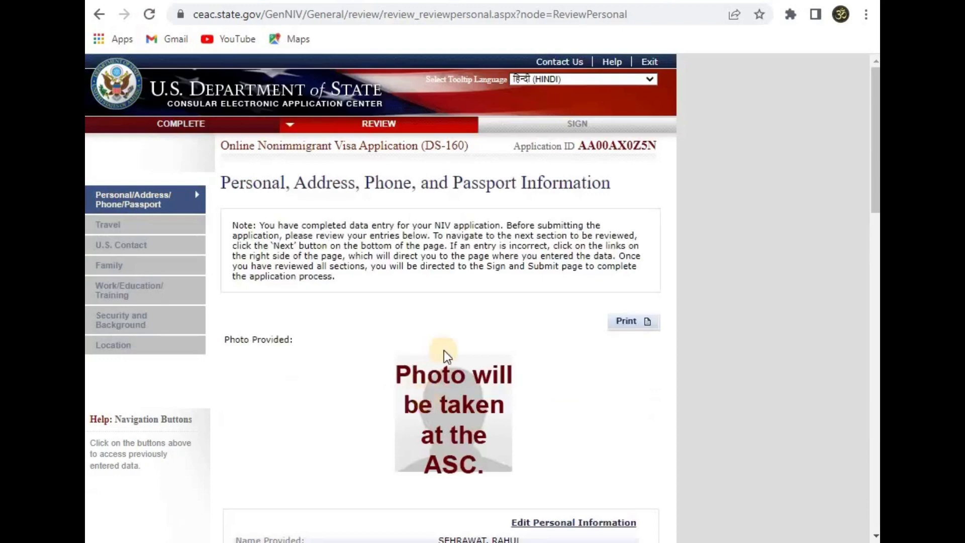
Copy the Application ID from the review page into a new Notepad note, then return to Chrome.
scroll(432, 353, "down", 2)
scroll(549, 280, "down", 3)
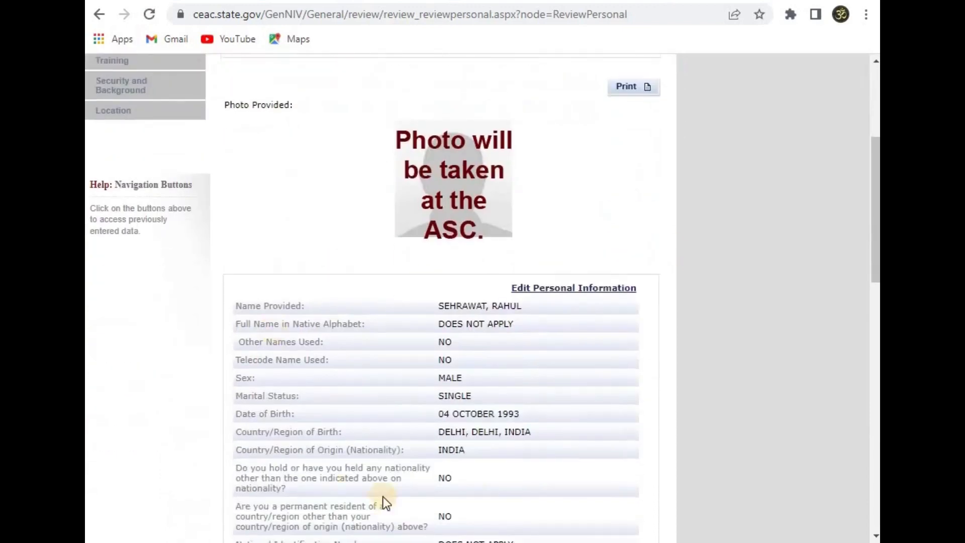
scroll(545, 449, "up", 3)
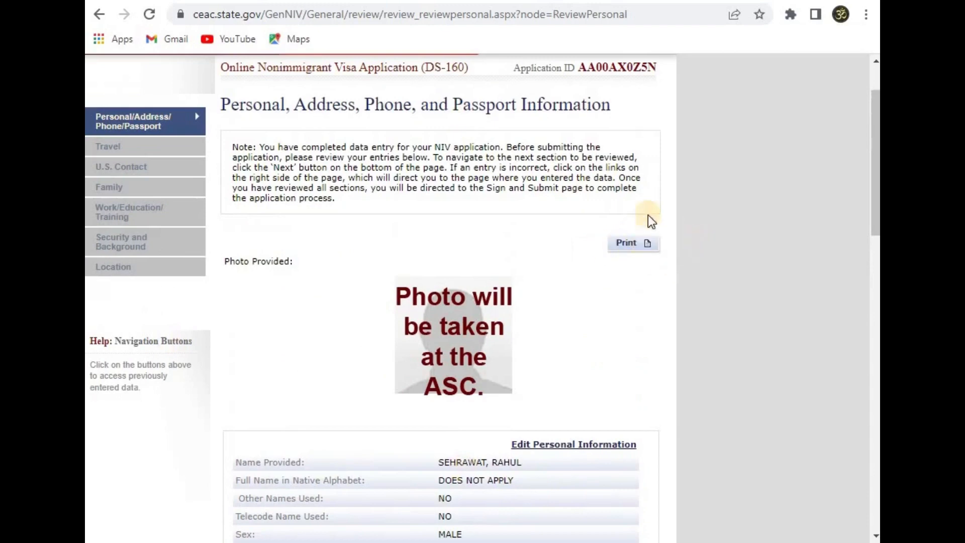
double_click(632, 67)
key("ctrl+c")
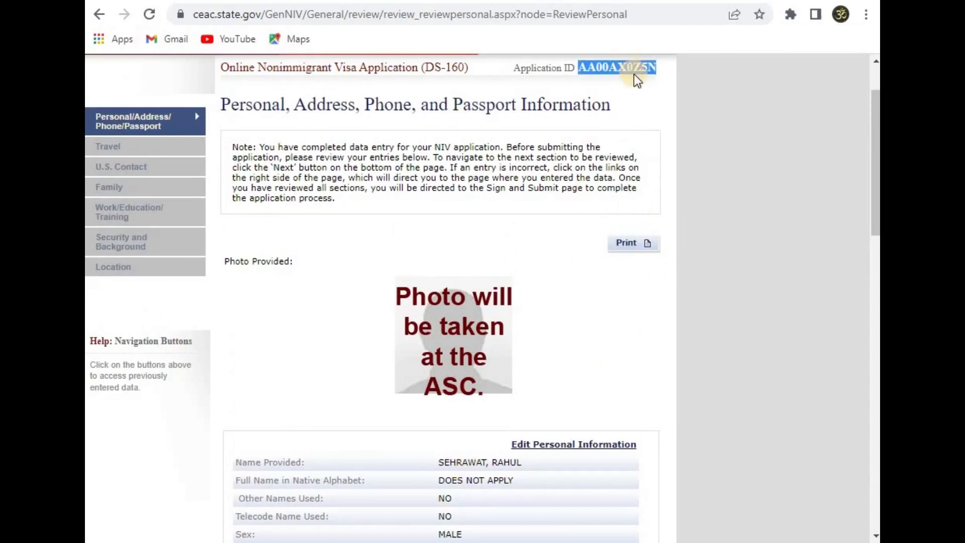
key("super")
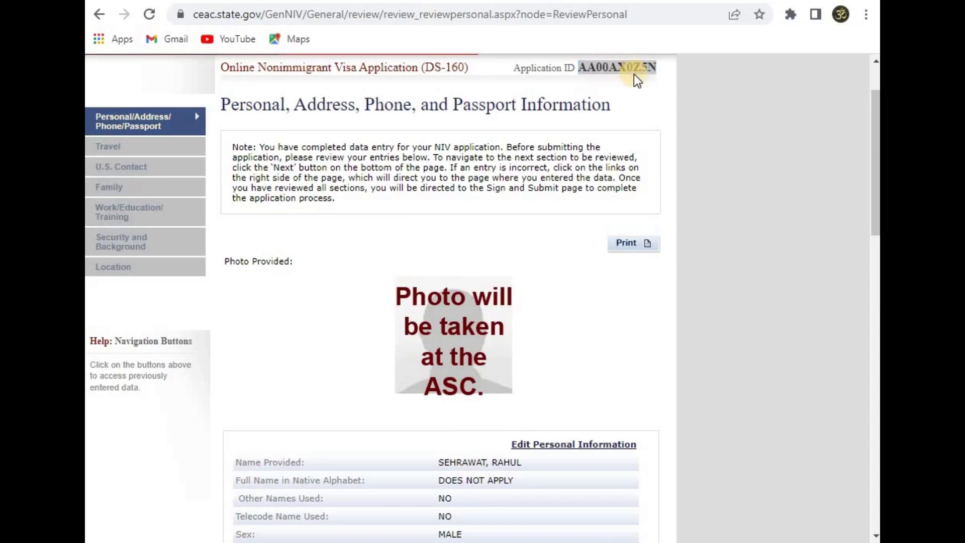
type("NOTE")
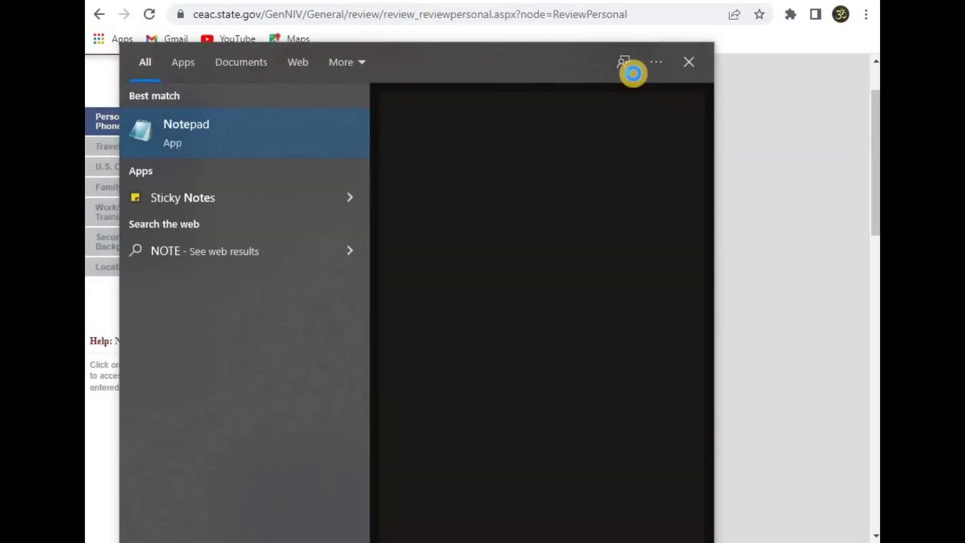
key("Return")
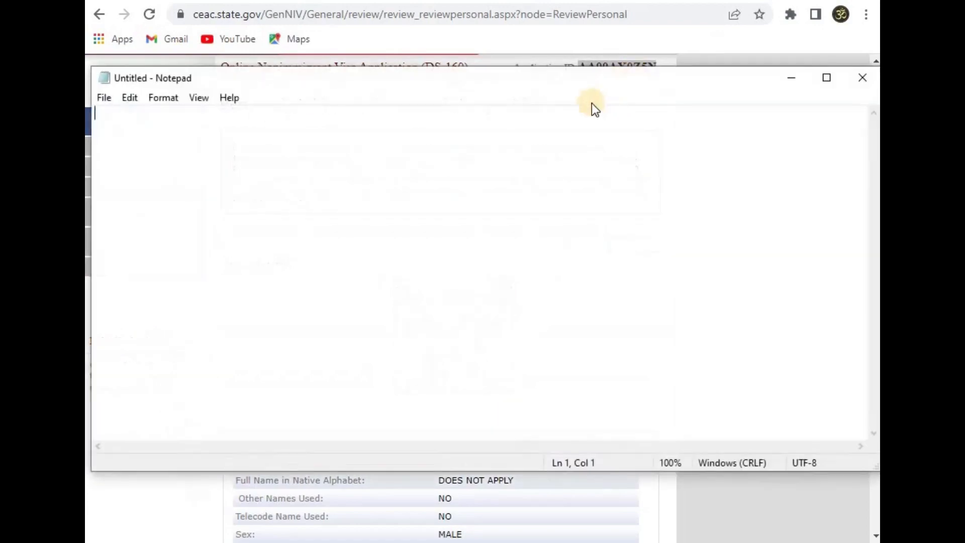
key("ctrl+v")
key("alt+Tab")
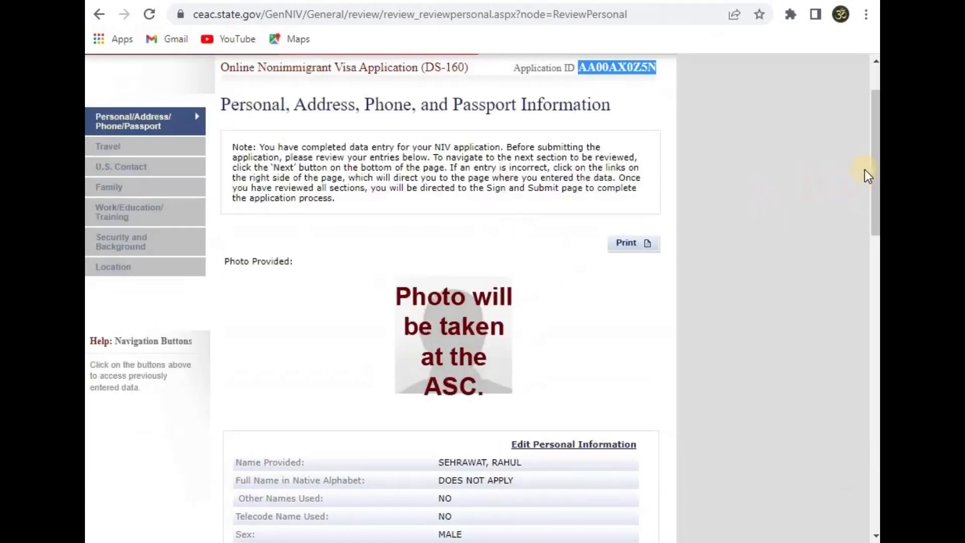
left_click_drag(873, 136, 870, 503)
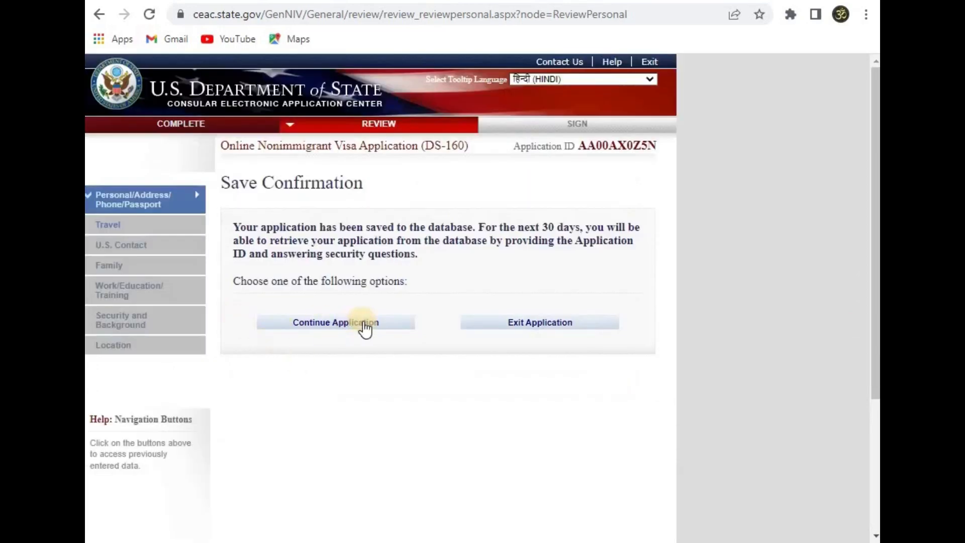
Continue the saved application and step through the Family, Work/Education, Security and Location review sections.
left_click(365, 330)
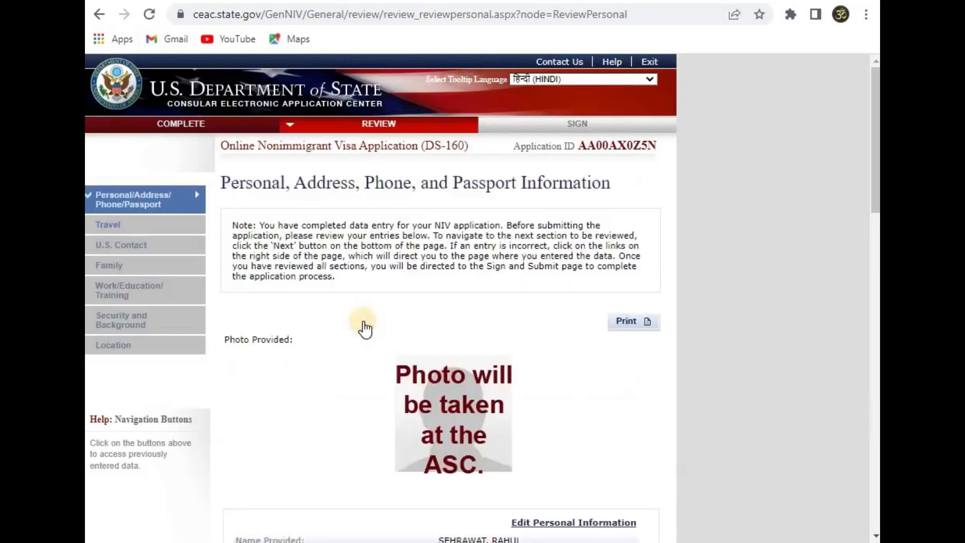
scroll(463, 328, "down", 1)
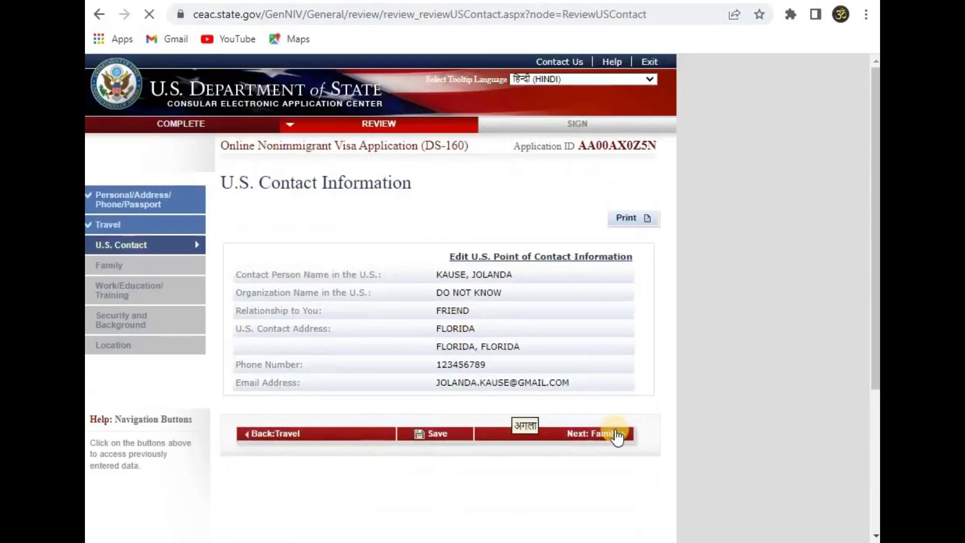
left_click(616, 435)
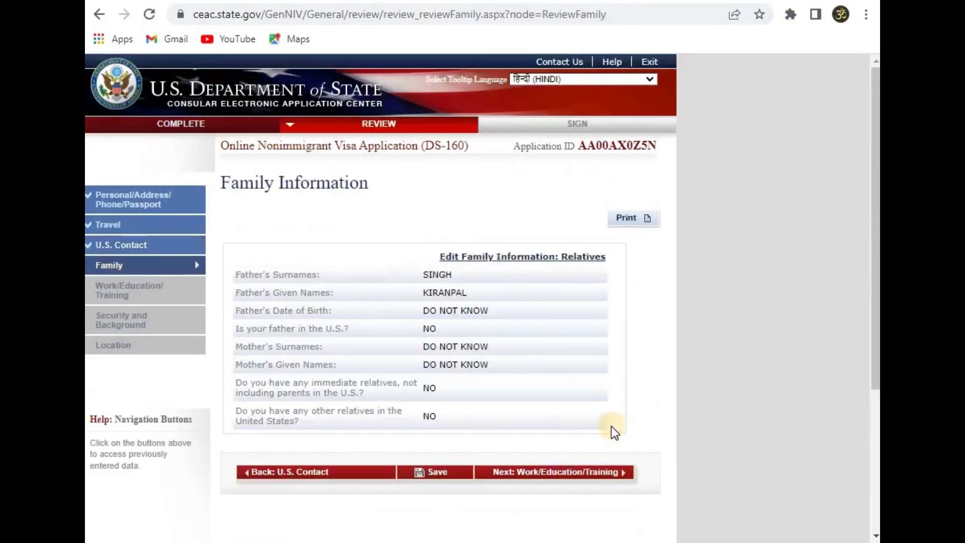
scroll(557, 267, "down", 4)
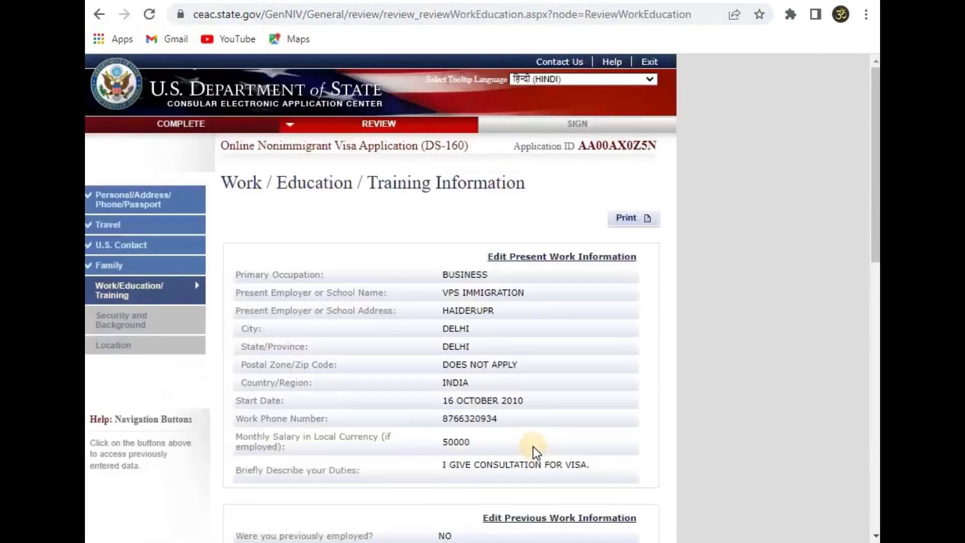
scroll(533, 447, "down", 13)
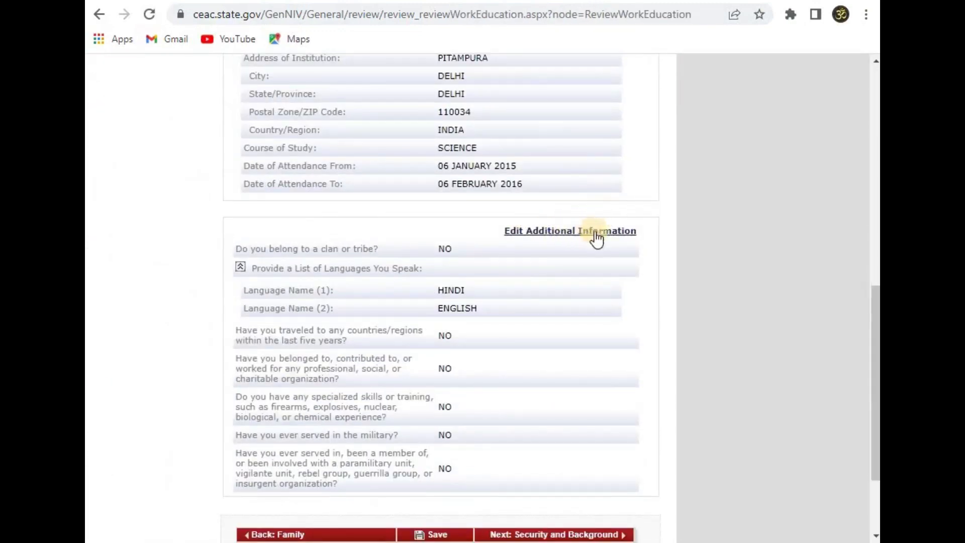
scroll(593, 282, "down", 3)
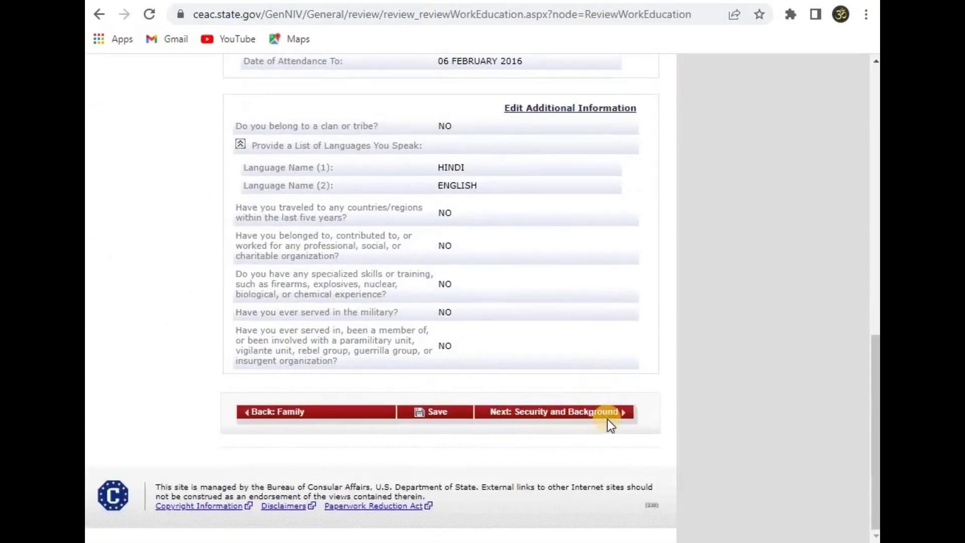
left_click(556, 416)
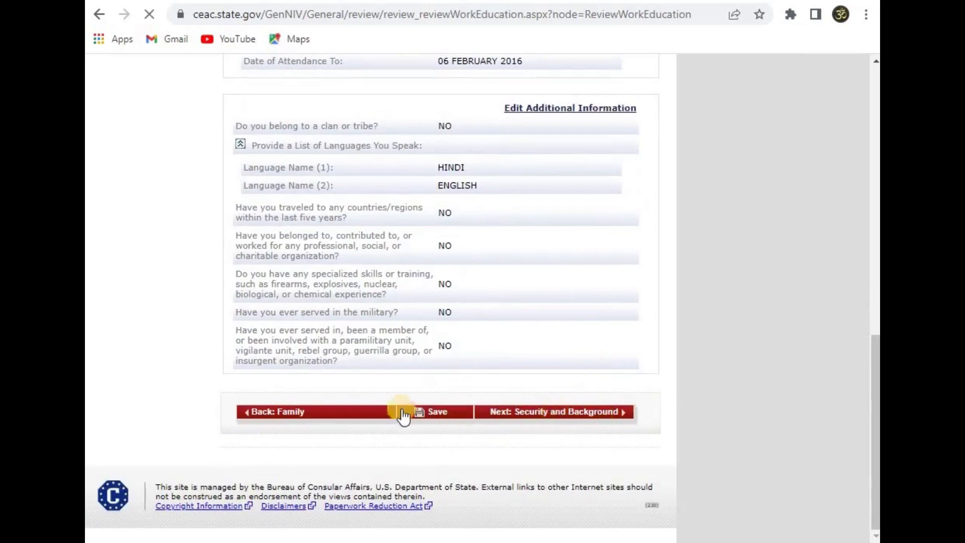
scroll(539, 407, "down", 6)
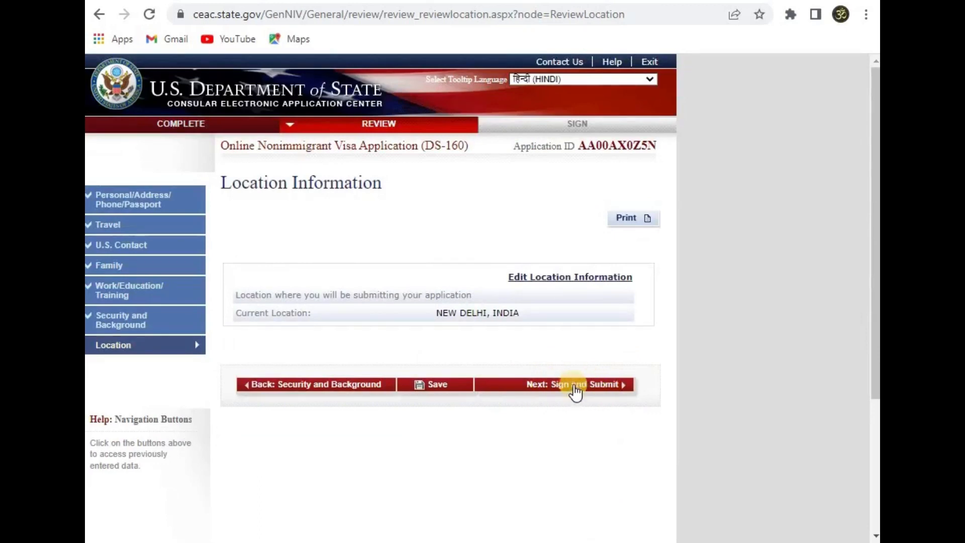
left_click(585, 389)
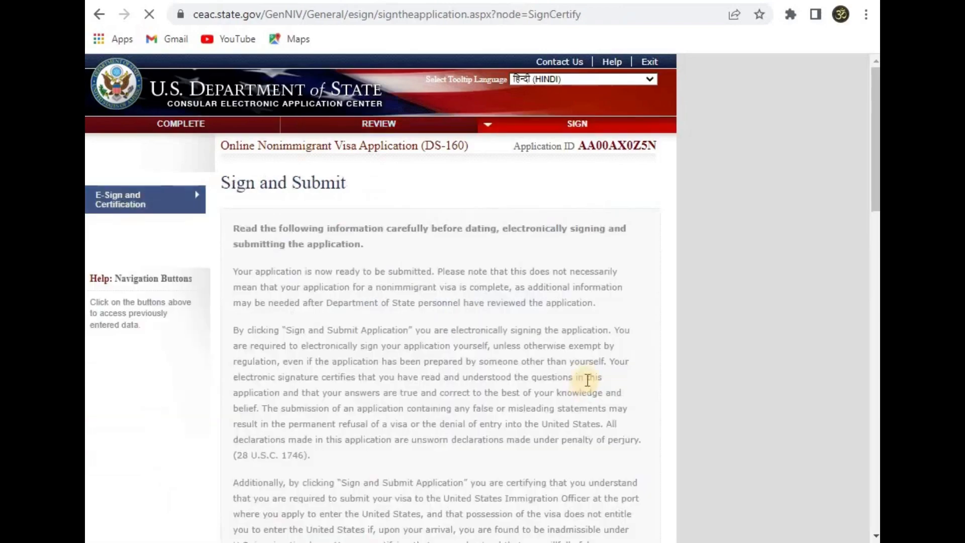
Under Preparer of Application, answer No to 'Did anyone assist you in filling out this application?'.
scroll(586, 372, "down", 15)
scroll(258, 348, "up", 3)
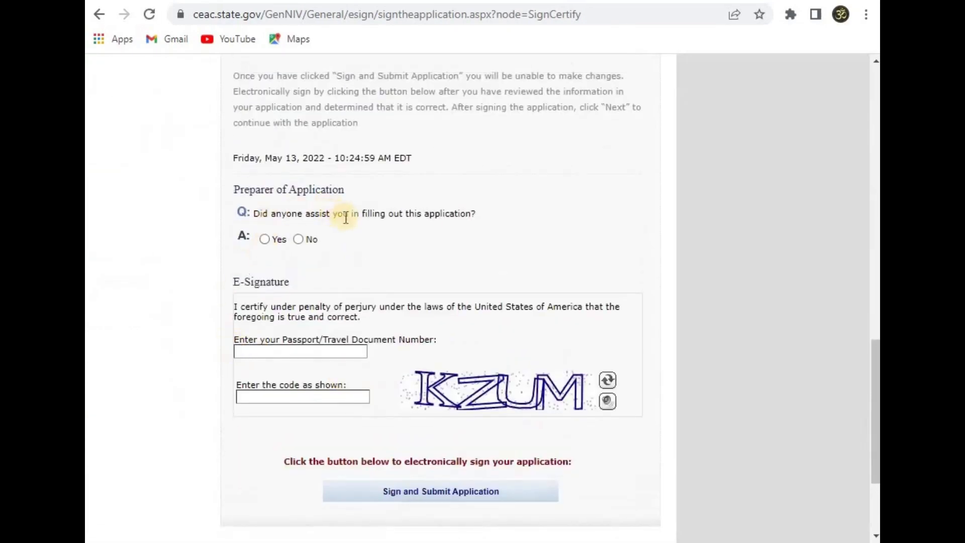
left_click(299, 239)
scroll(221, 283, "down", 3)
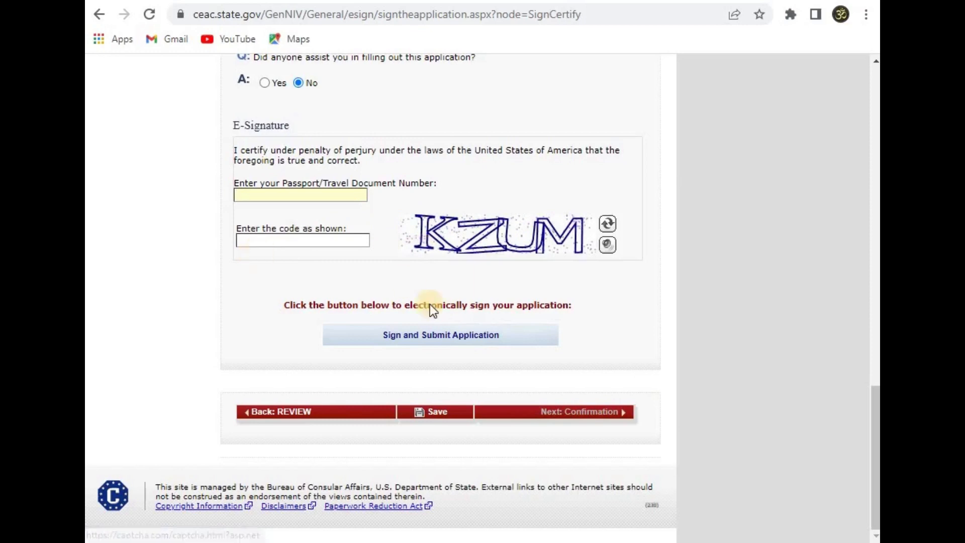
E-sign and submit the application, then review the Confirmation page with its barcode.
left_click(461, 345)
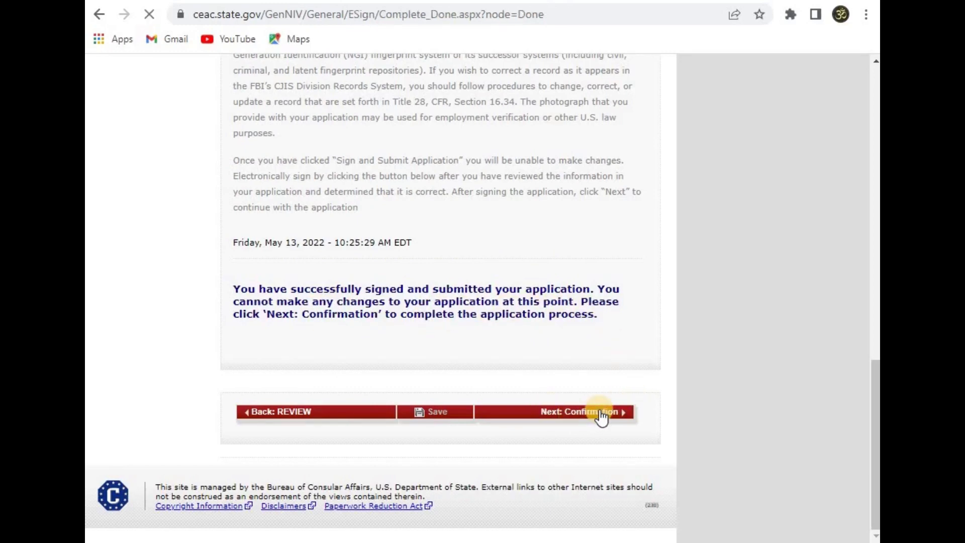
scroll(384, 241, "down", 2)
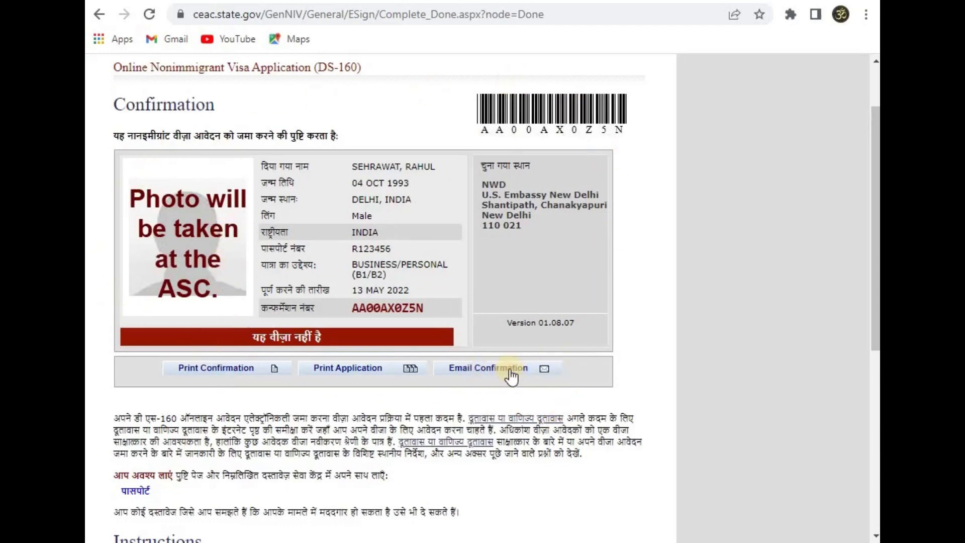
scroll(554, 372, "down", 2)
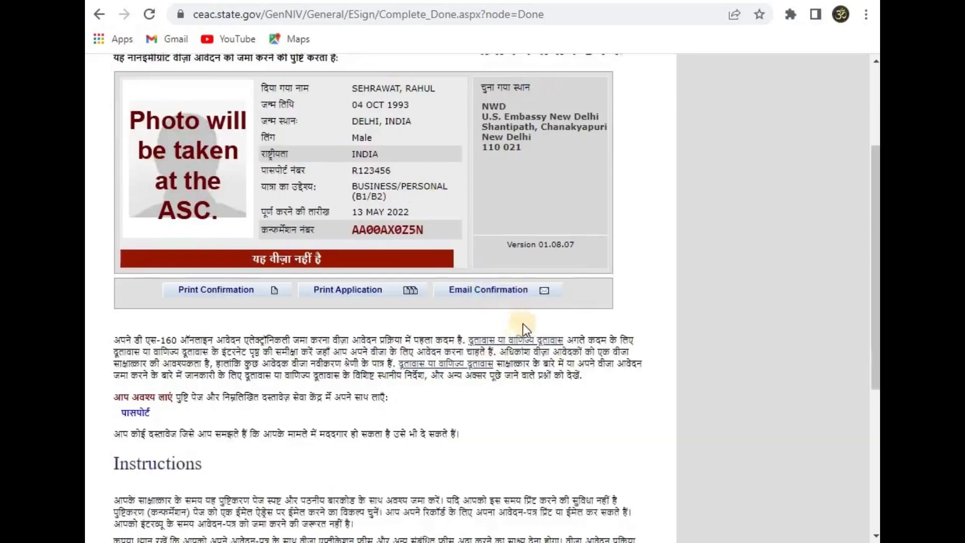
scroll(523, 324, "up", 2)
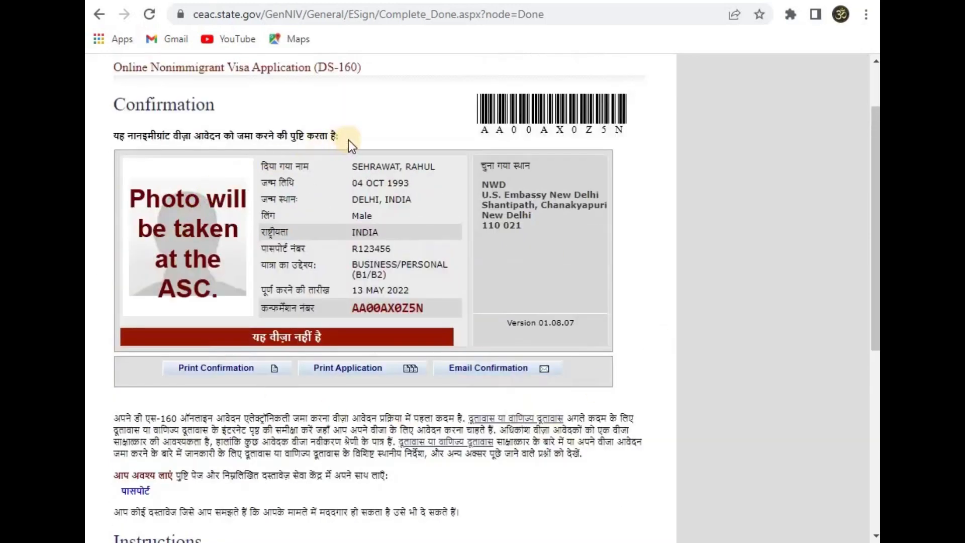